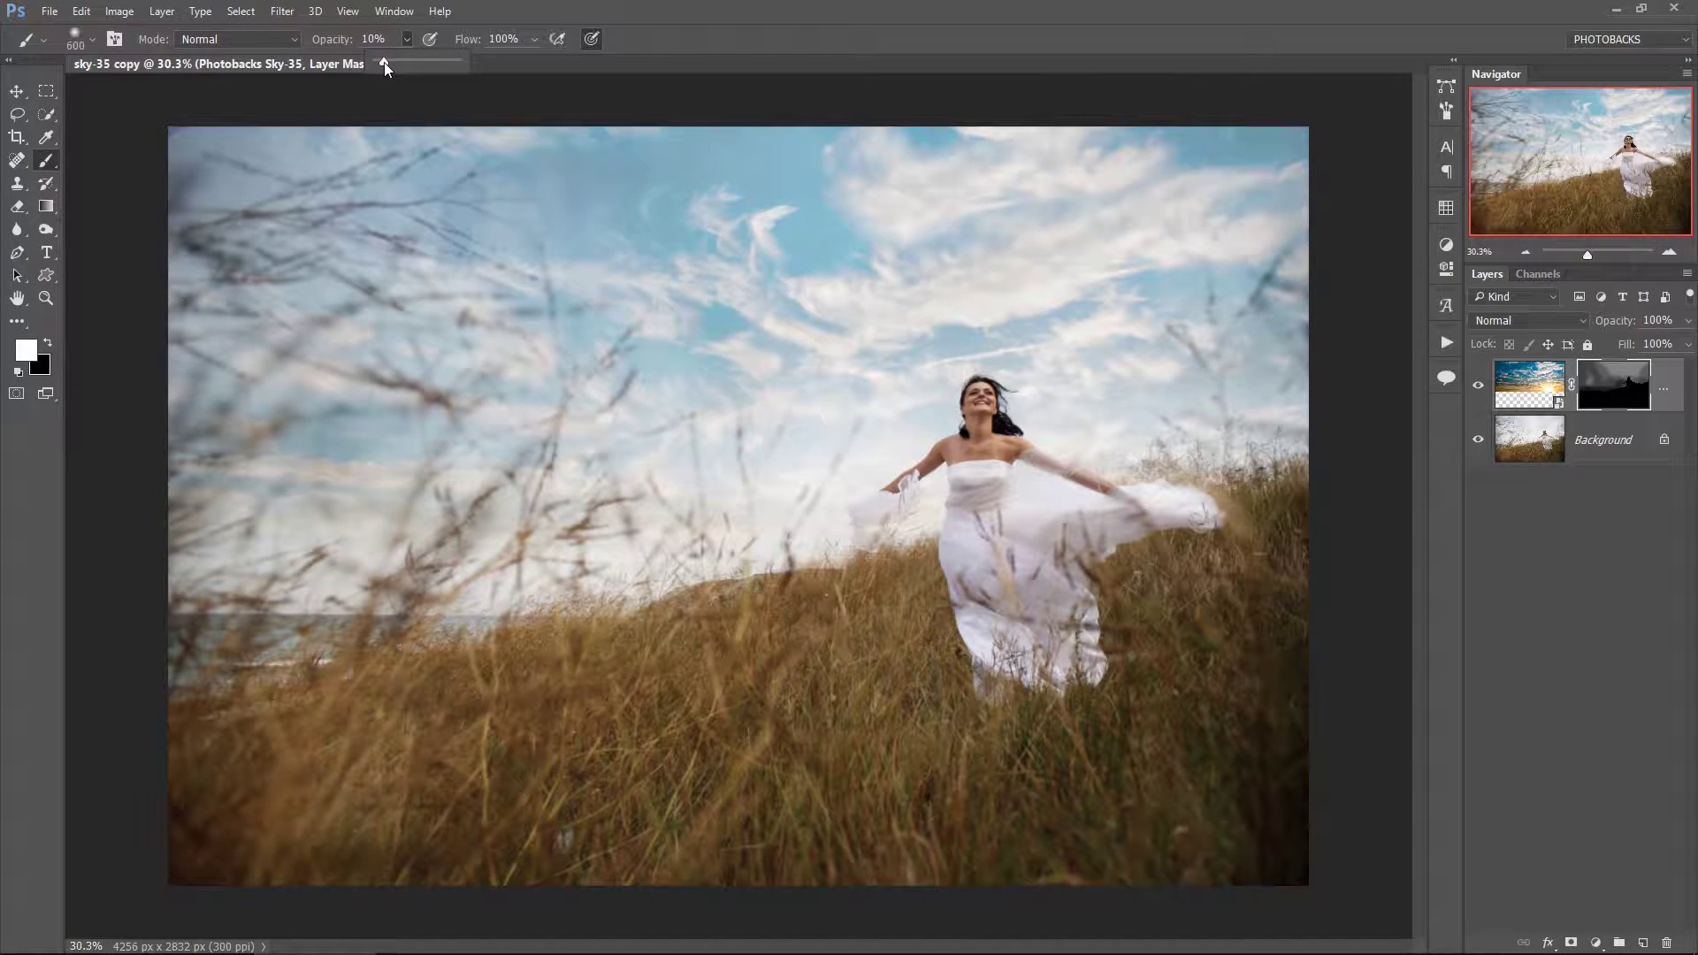
- Paint the sky layer's mask with white and black at 10% opacity to blend the sky along the horizon and the blurred branches
mouse_move(1146, 393)
left_mouse_down()
mouse_move(1226, 406)
mouse_move(1238, 267)
mouse_move(1152, 184)
mouse_move(1051, 224)
mouse_move(817, 139)
mouse_move(488, 159)
mouse_move(387, 191)
mouse_move(263, 198)
mouse_move(227, 238)
mouse_move(185, 515)
mouse_move(271, 545)
mouse_move(245, 555)
mouse_move(474, 551)
mouse_move(481, 515)
mouse_move(402, 443)
mouse_move(238, 425)
mouse_move(297, 383)
mouse_move(432, 351)
mouse_move(541, 430)
mouse_move(545, 515)
mouse_move(689, 549)
mouse_move(678, 511)
mouse_move(753, 508)
mouse_move(821, 470)
mouse_move(834, 436)
mouse_move(896, 430)
mouse_move(748, 408)
mouse_move(1056, 486)
mouse_move(225, 408)
mouse_move(232, 578)
mouse_move(544, 554)
left_mouse_up()
left_click_drag(257, 508, 530, 663)
key("x")
left_click_drag(184, 517, 411, 570)
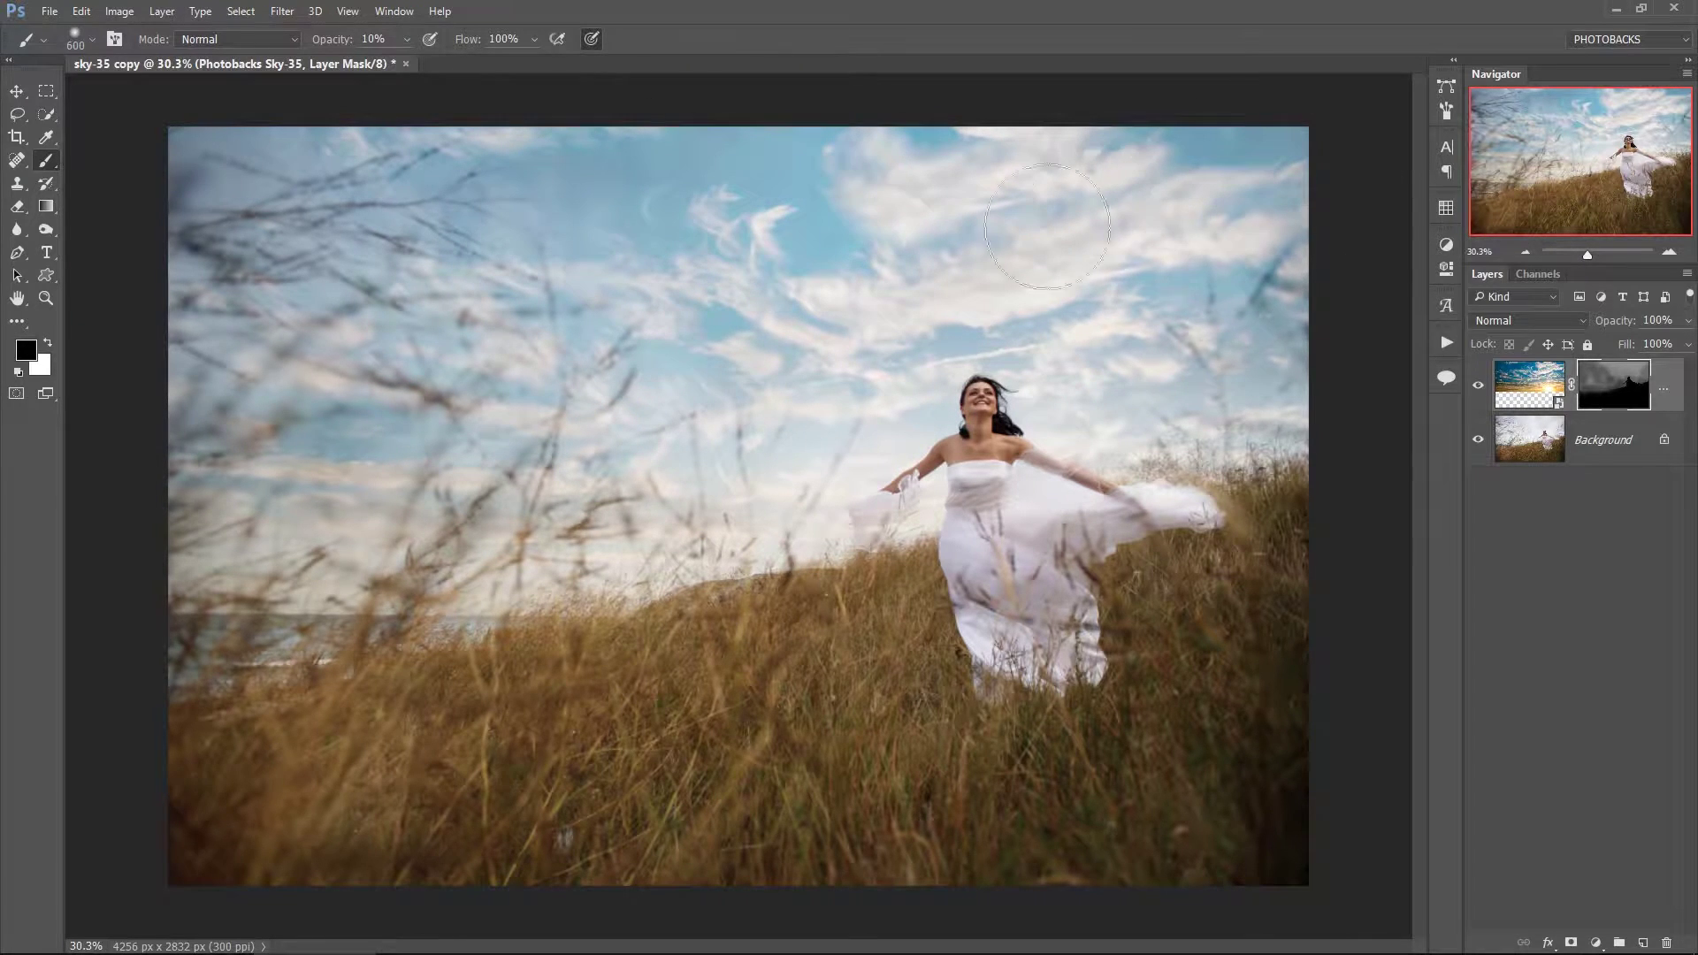
- Paint white at 10% opacity on the sky mask around the woman's flowing scarf and dress to bring in more sky
scroll(1070, 659, "up", 3, "alt")
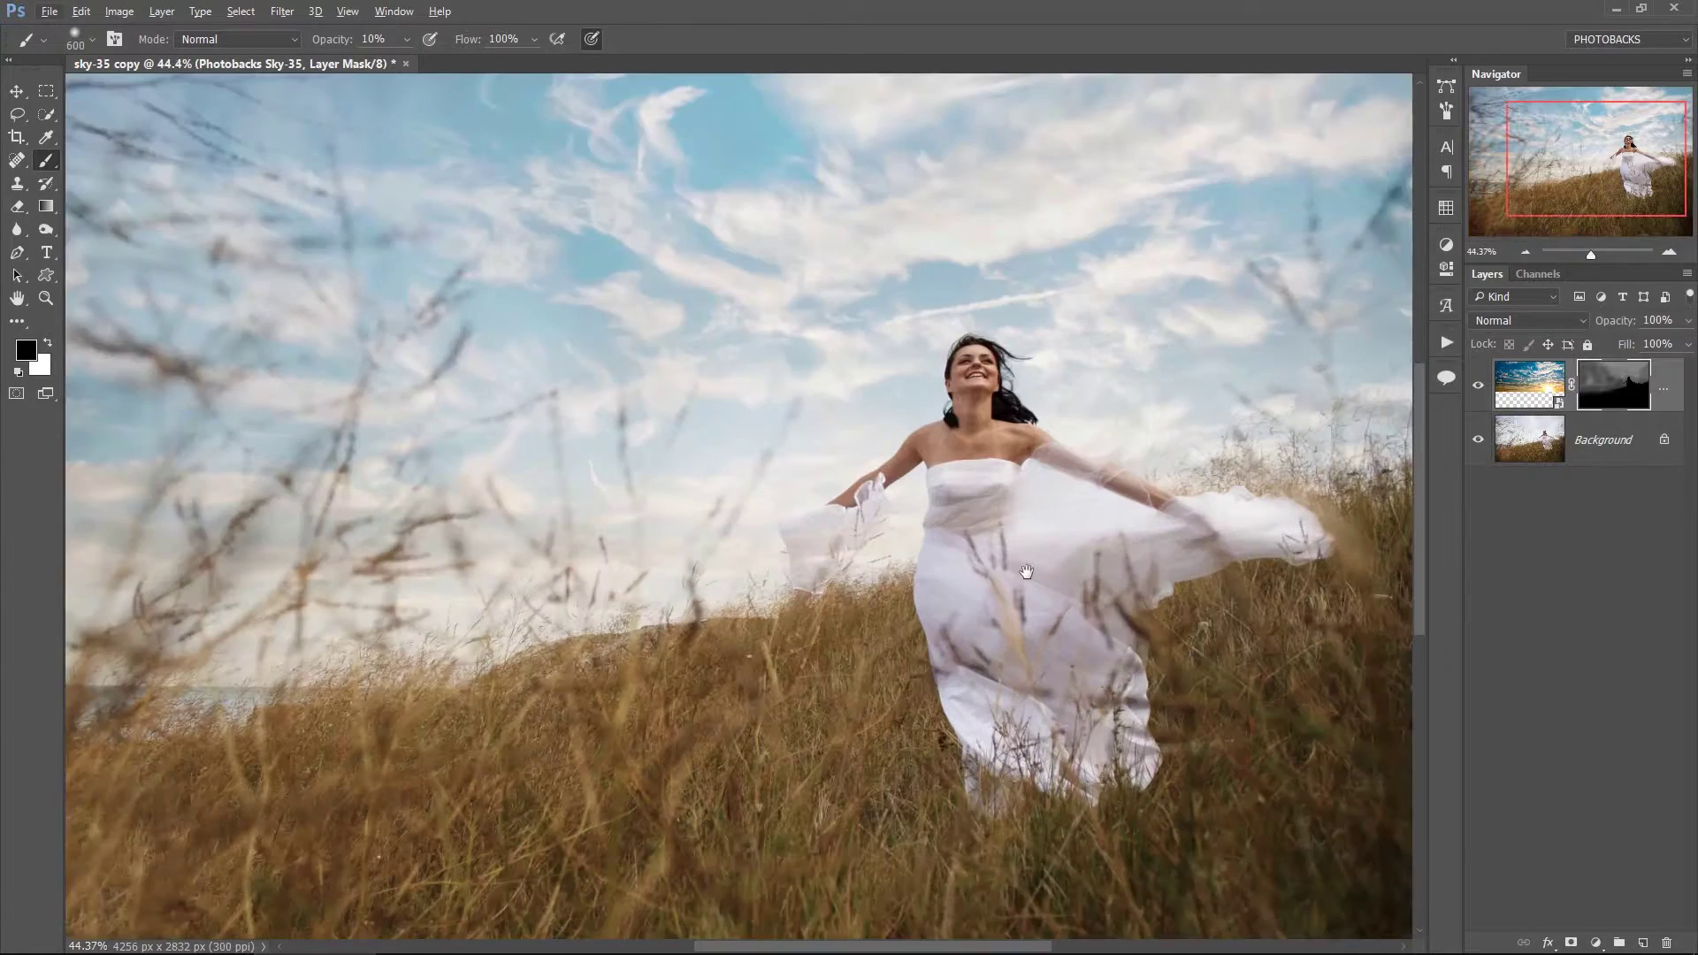
key("x")
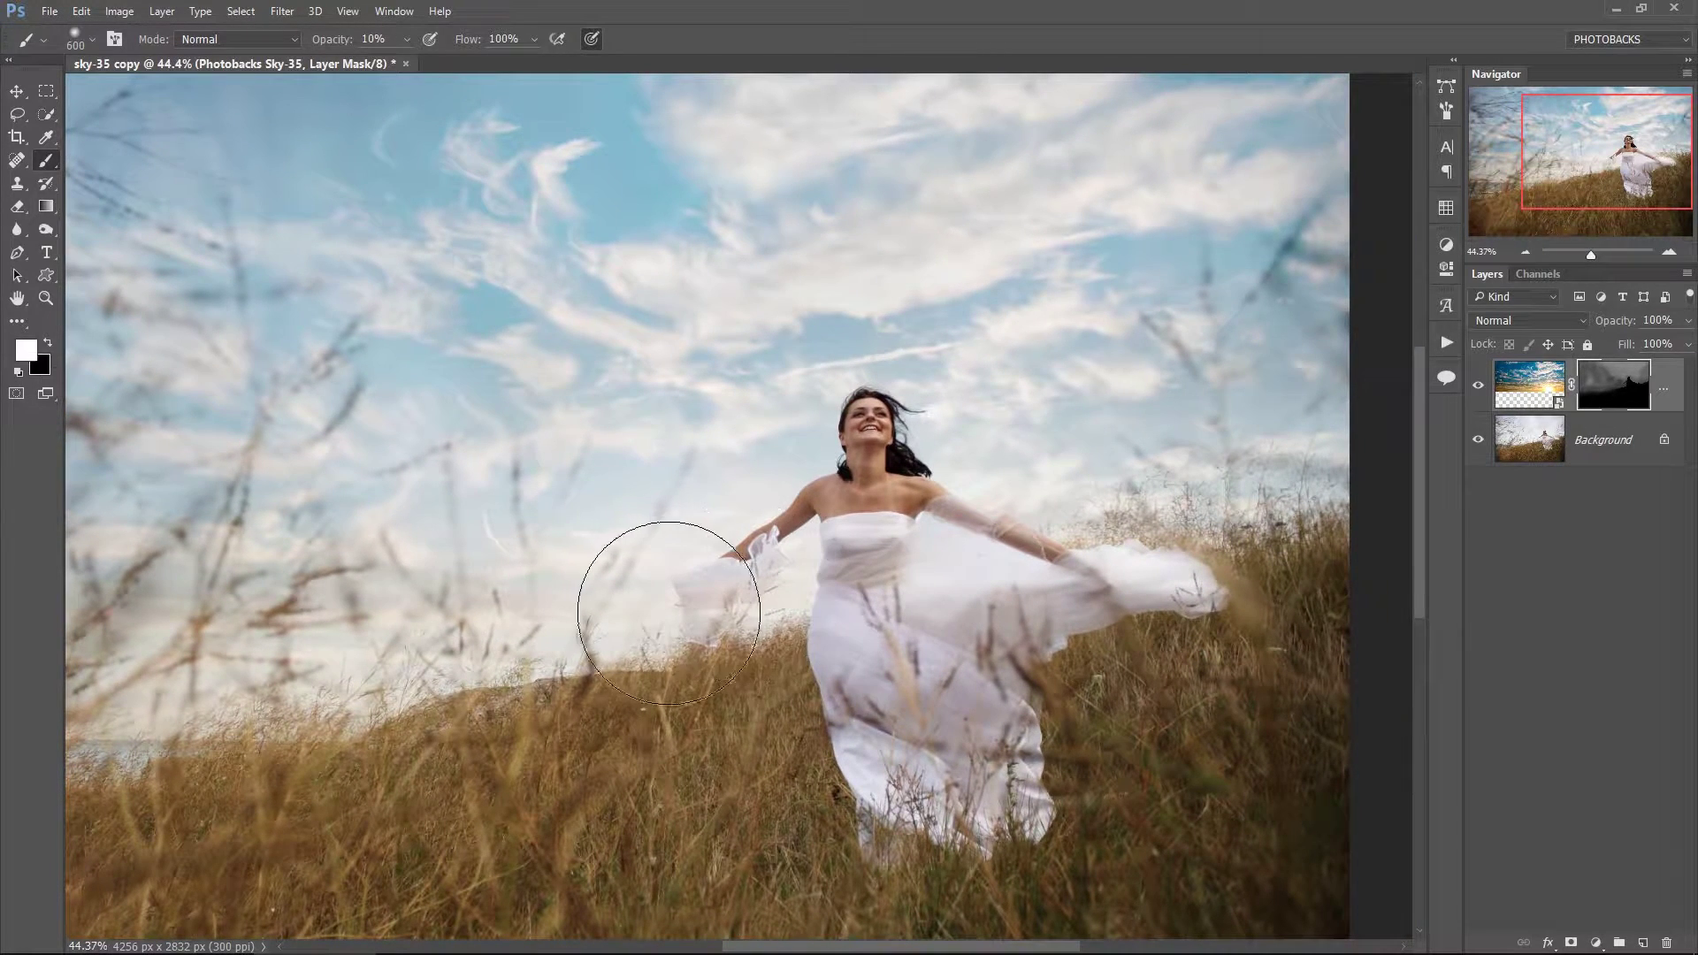
mouse_move(639, 609)
left_mouse_down()
mouse_move(474, 619)
mouse_move(638, 557)
mouse_move(664, 489)
mouse_move(721, 586)
mouse_move(924, 576)
mouse_move(950, 557)
mouse_move(934, 553)
mouse_move(1017, 566)
mouse_move(963, 619)
left_mouse_up()
- Shrink the brush to 150 and paint black on the mask at 56% opacity to restore the woman's arm and dress
scroll(955, 576, "up", 2)
key("bracketleft")
key("bracketleft")
key("bracketleft")
key("bracketleft")
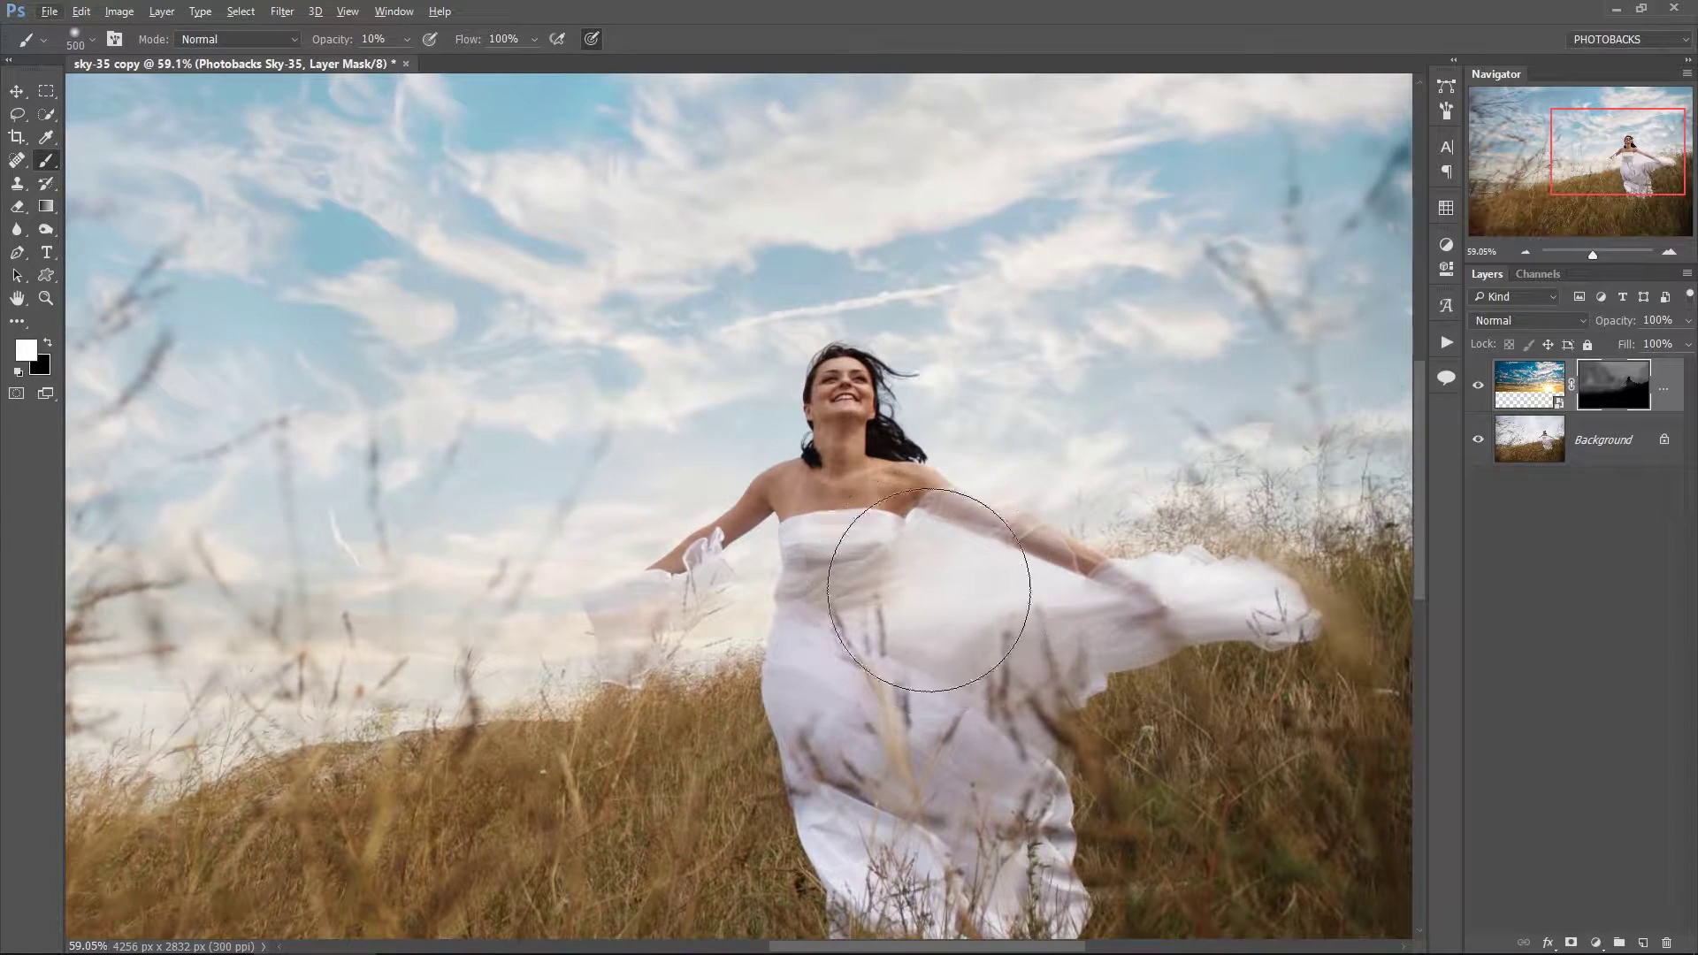
key("bracketleft")
key("bracketleft")
key("bracketleft")
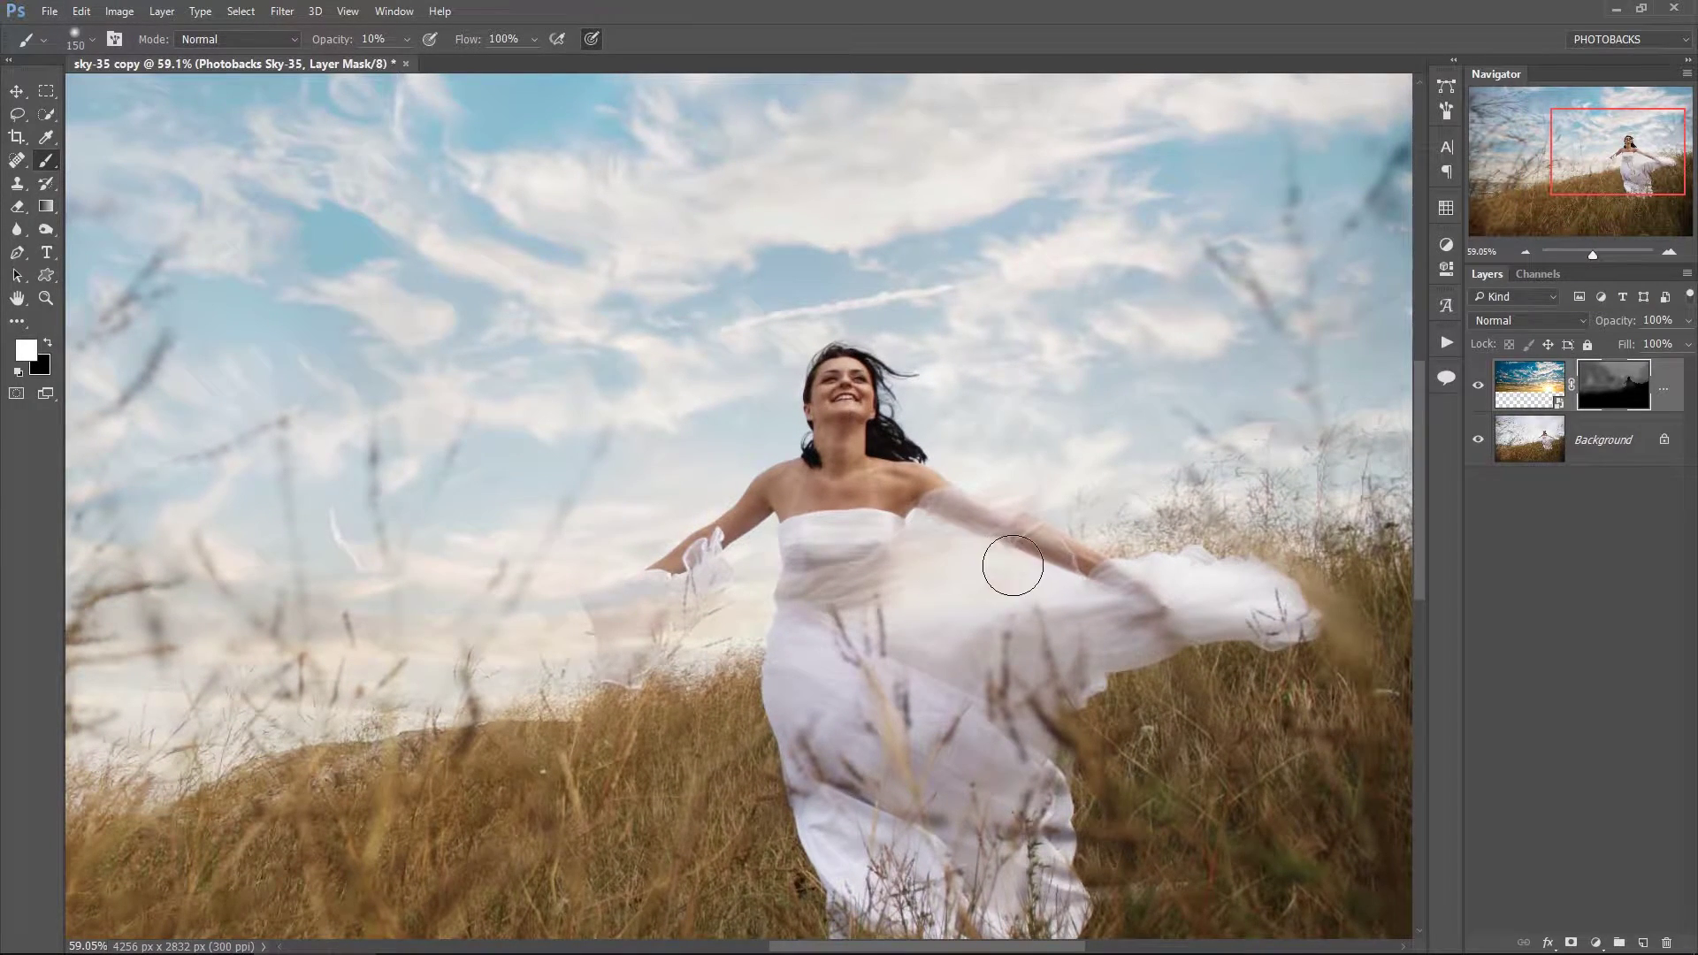
key("x")
left_click(1021, 536)
double_click(654, 13)
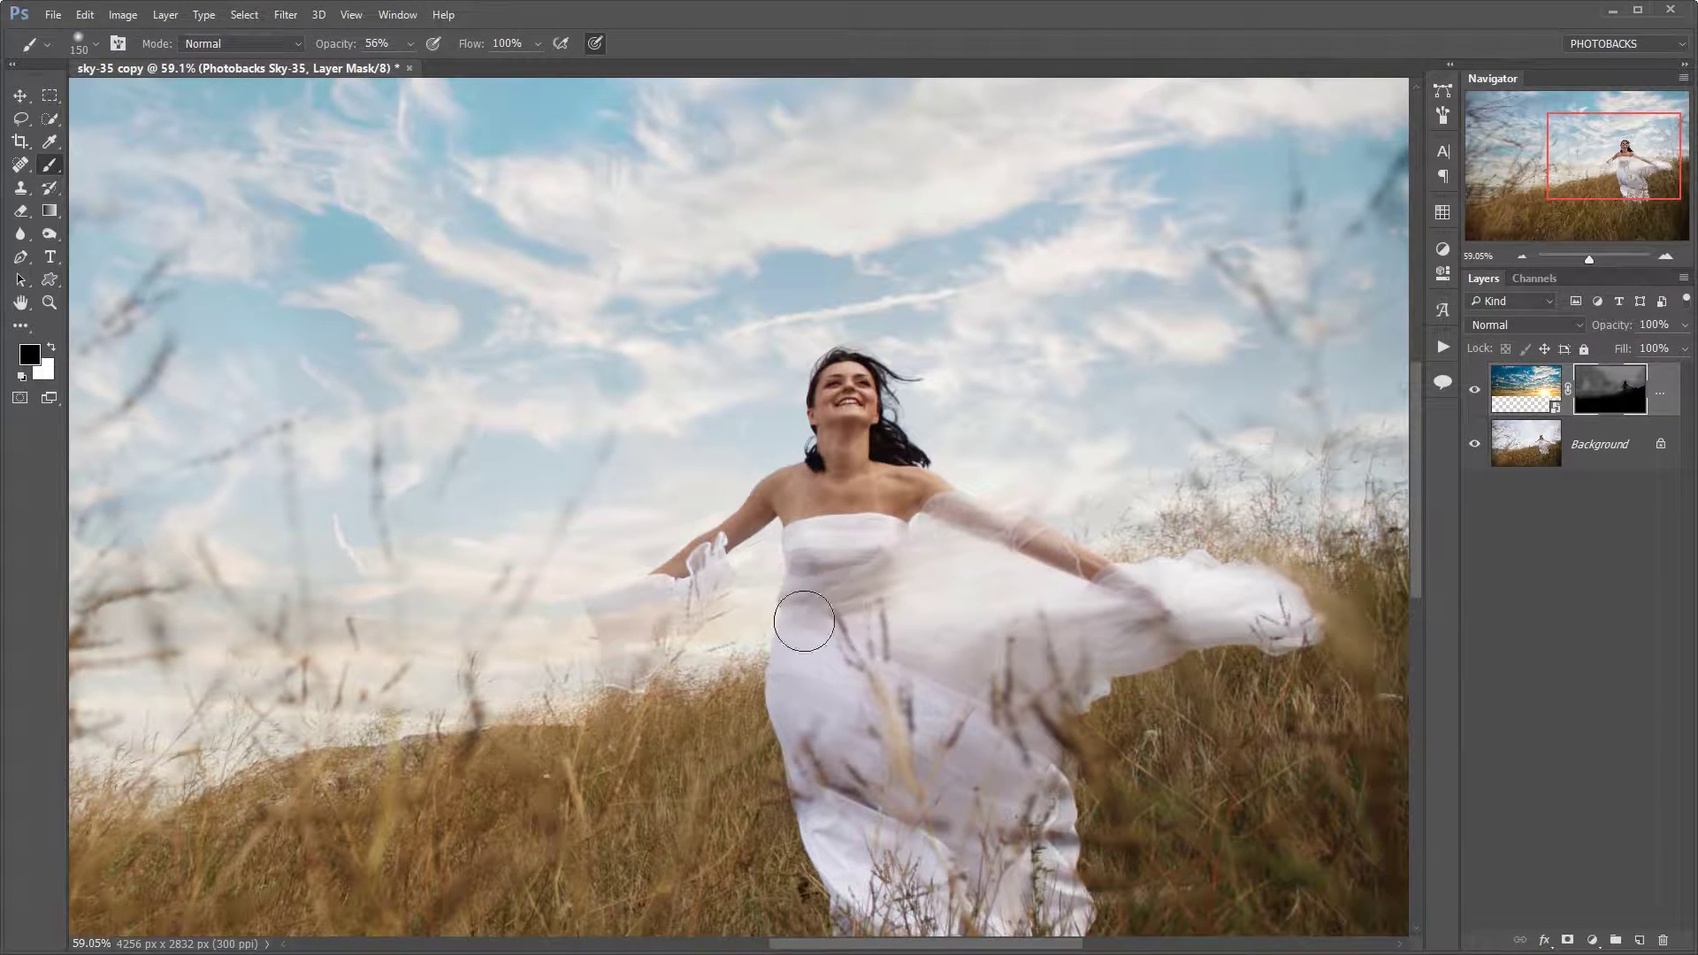
- Set the brush opacity to 10% and paint black over the scarf beside the woman's bent arm to restore its fabric
key("x")
left_click(410, 43)
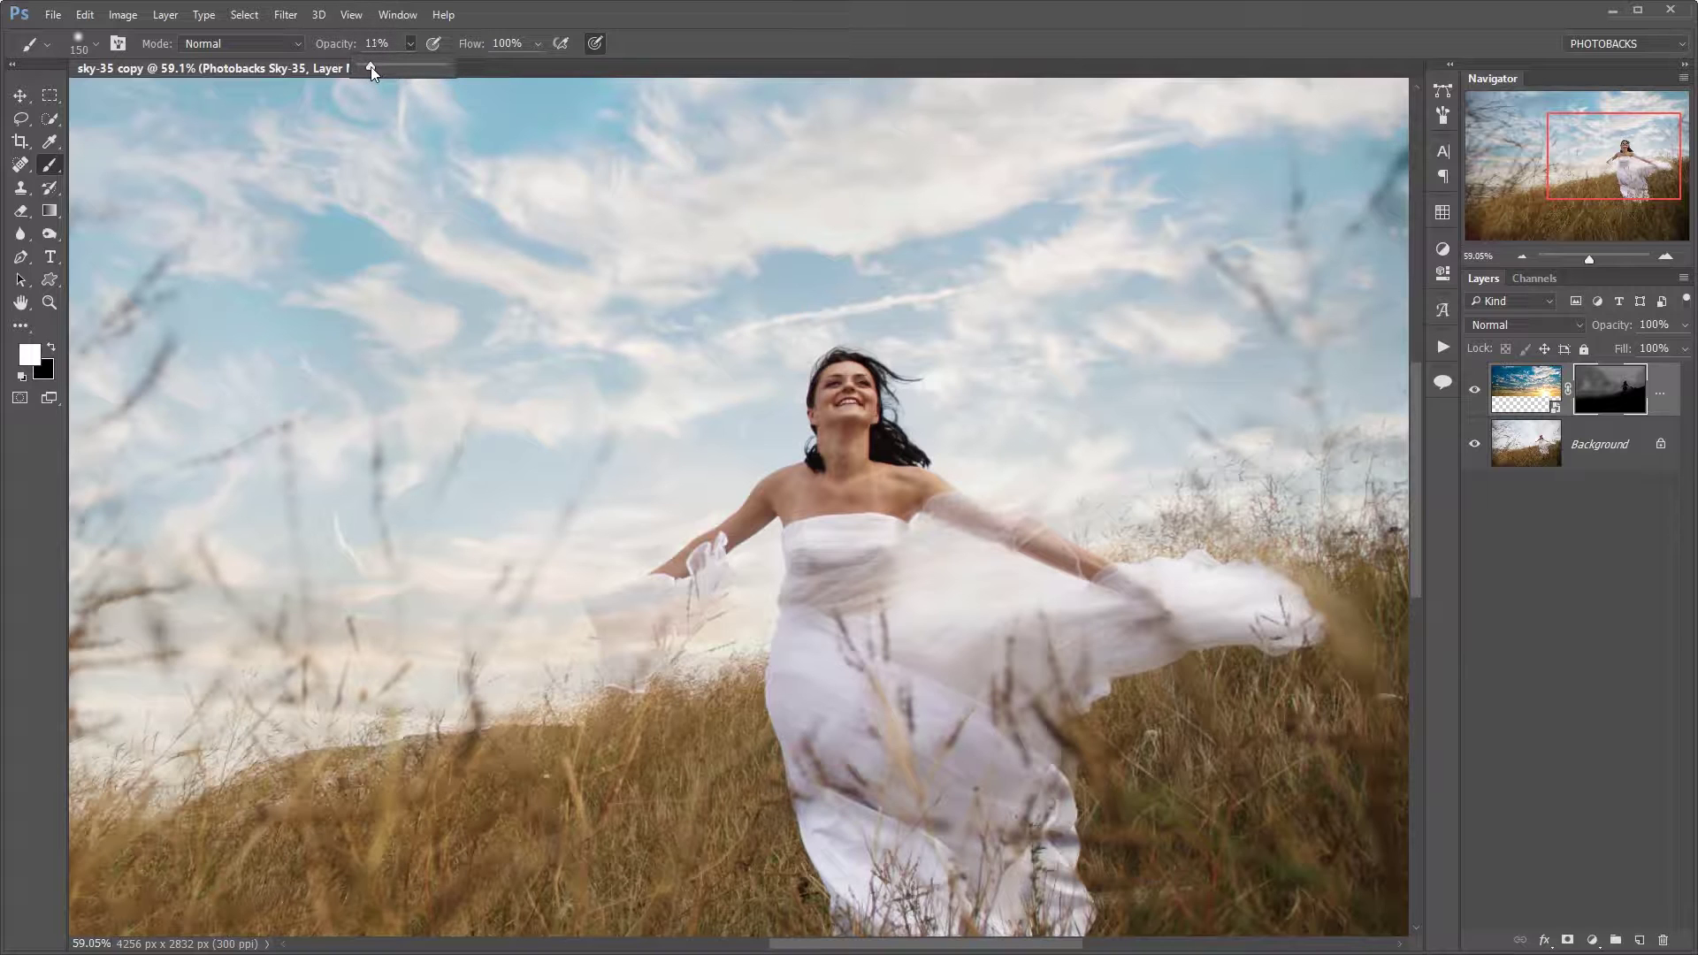
left_click(771, 7)
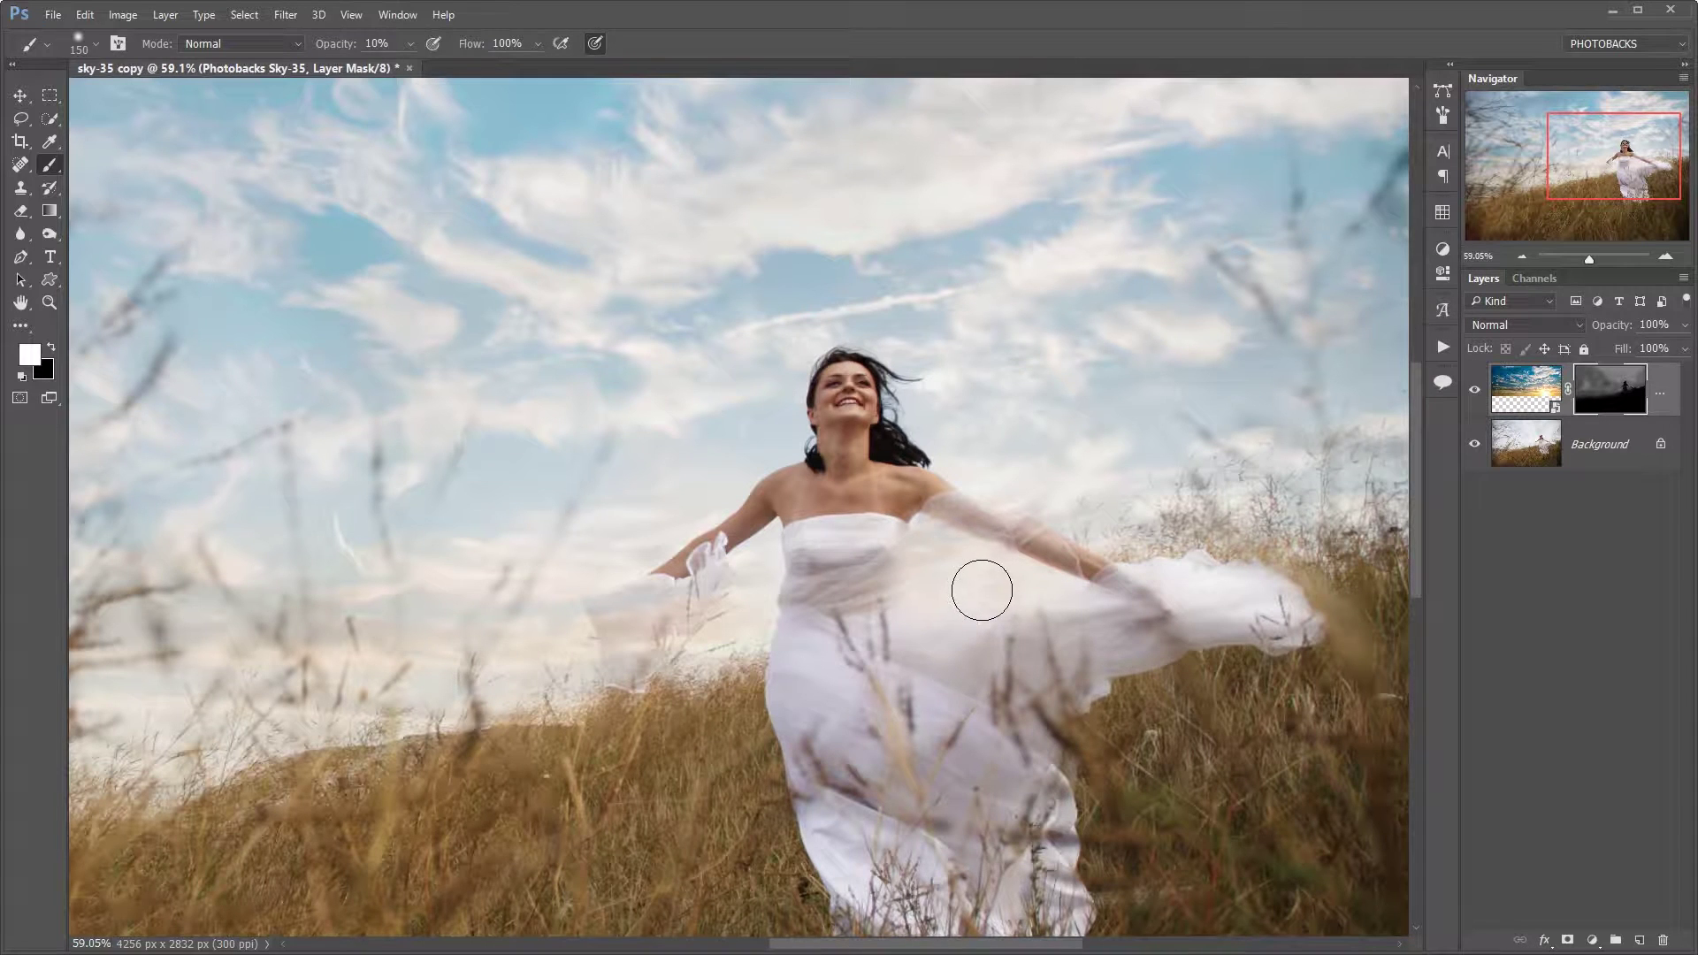
key("x")
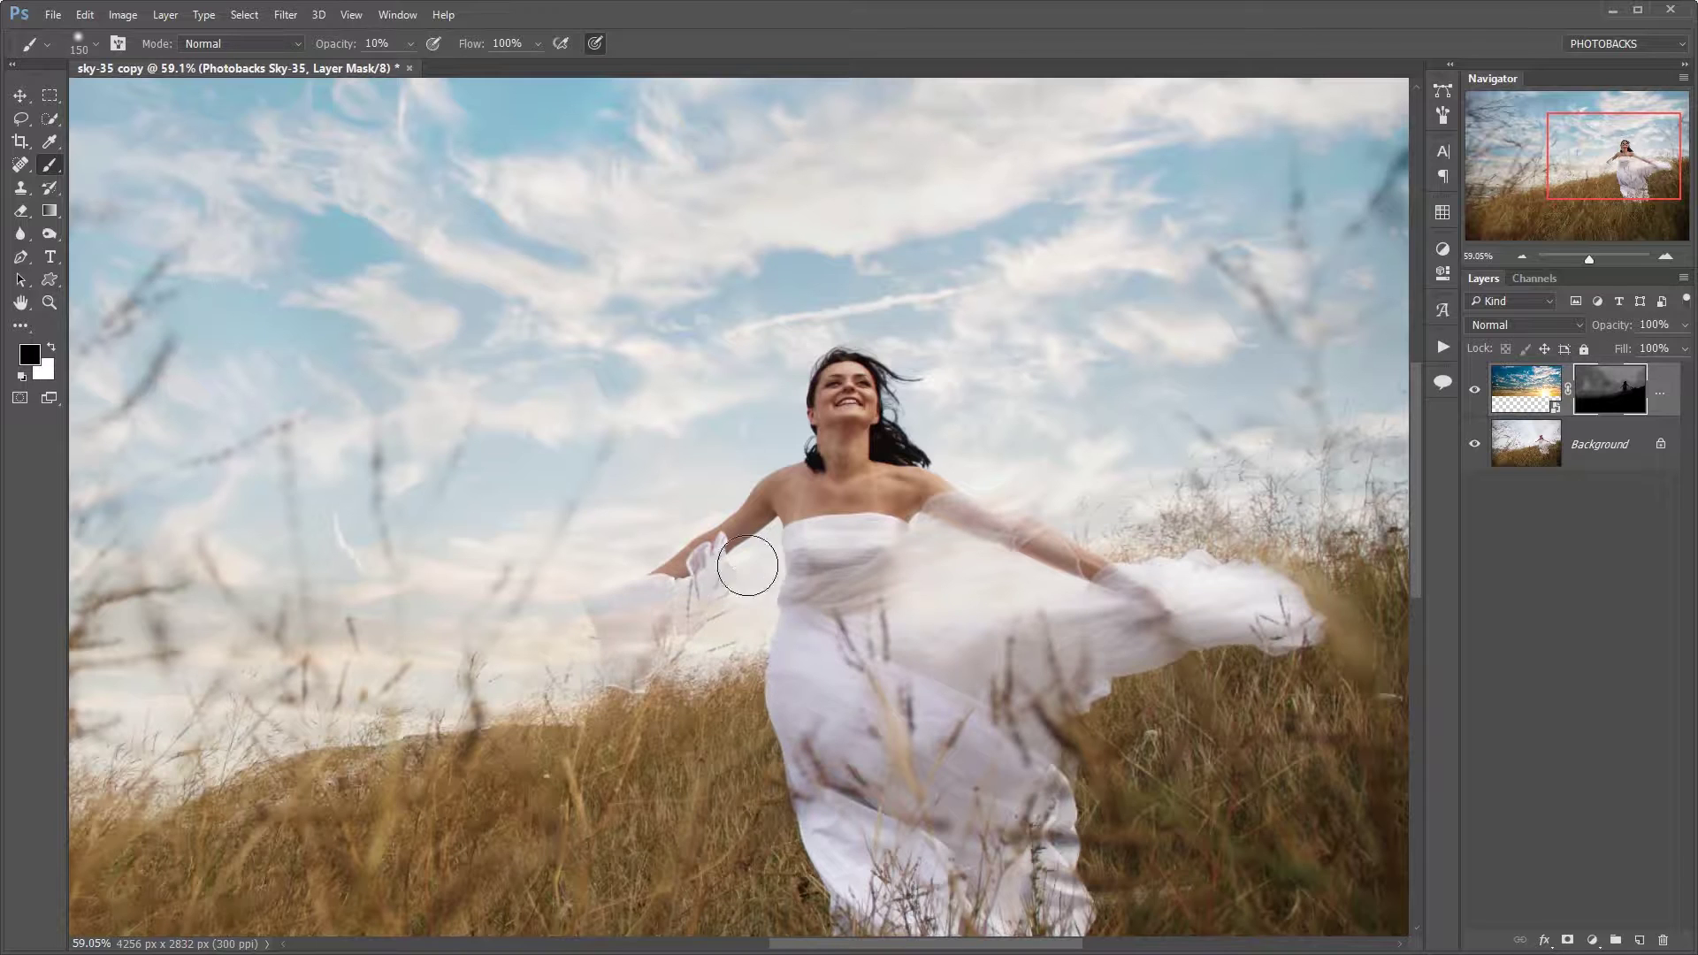
left_click_drag(624, 605, 626, 647)
left_click_drag(972, 595, 807, 606)
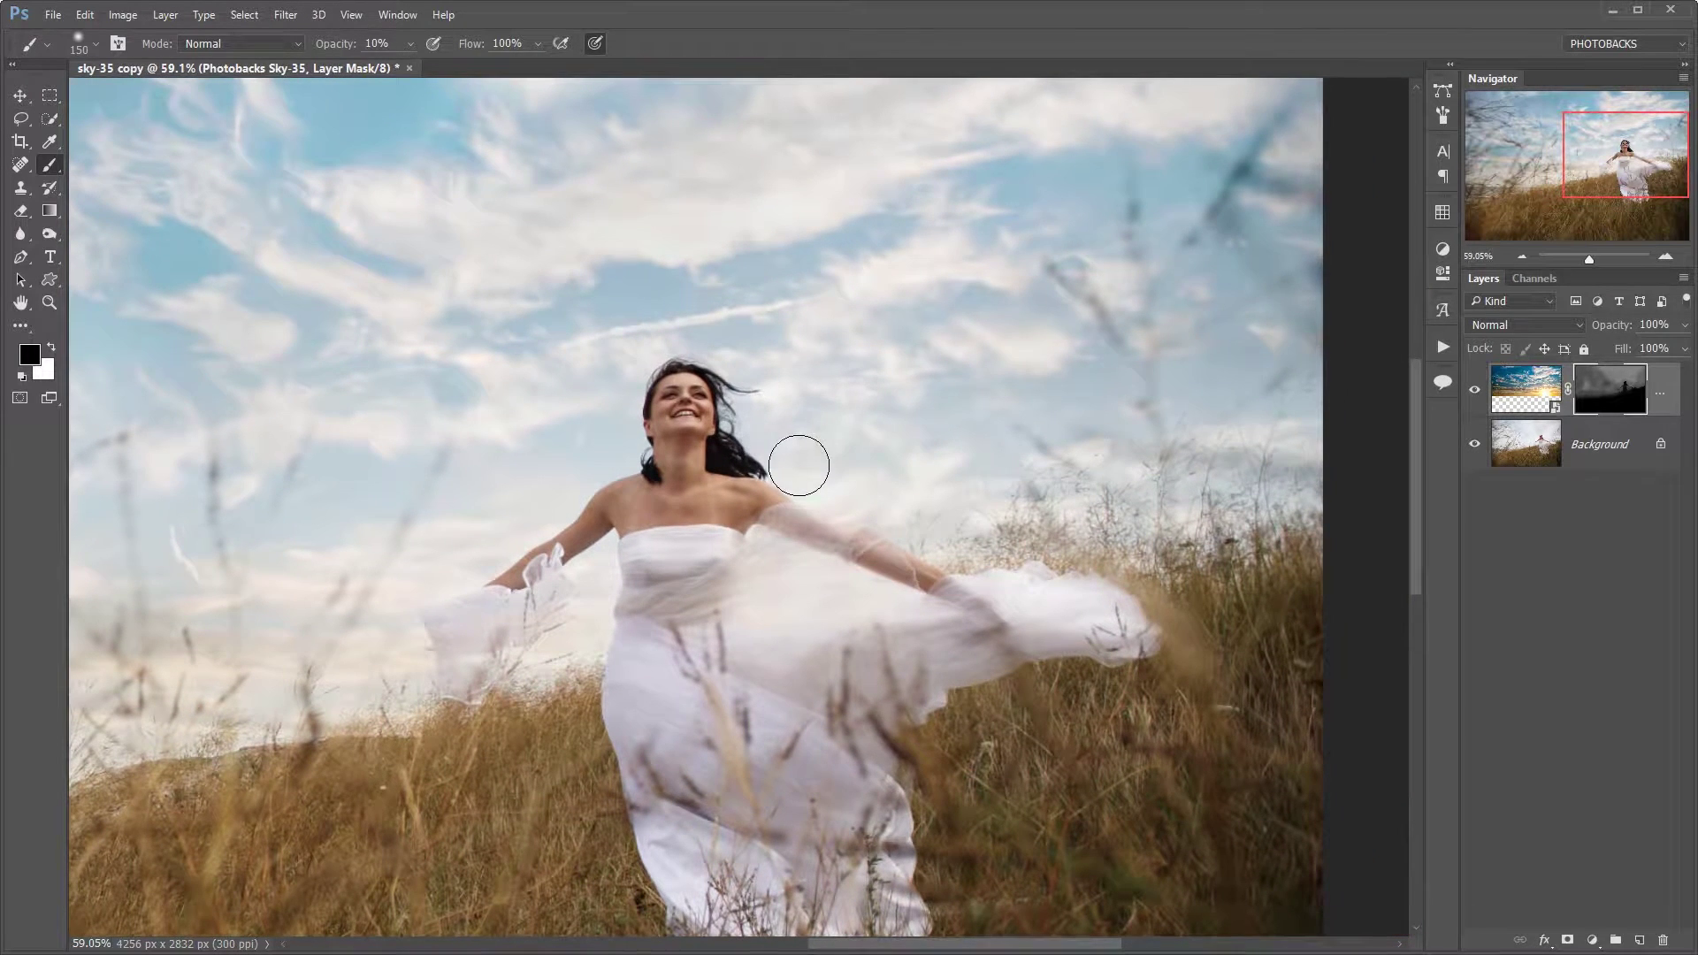
key("x")
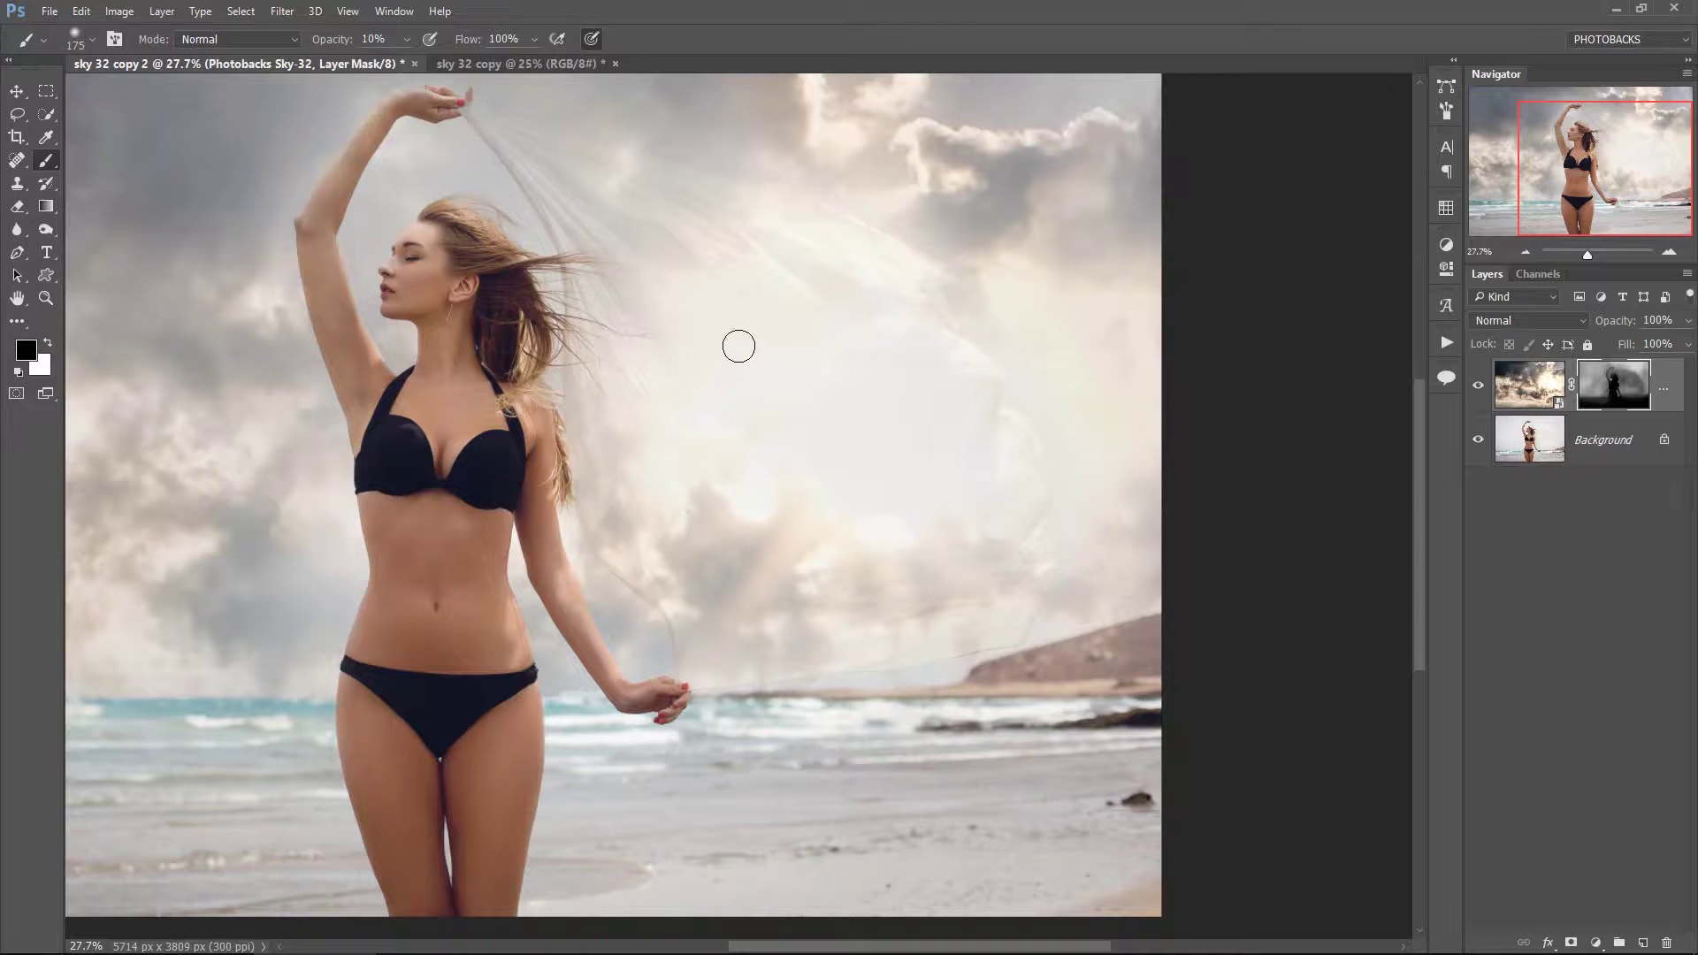
- Enlarge the brush to 400 and paint black at 10% opacity on the beach photo's sky mask to reveal the sheer veil
key("bracketright")
key("bracketright")
mouse_move(727, 596)
left_mouse_down()
mouse_move(823, 634)
mouse_move(903, 625)
mouse_move(1003, 557)
mouse_move(912, 428)
mouse_move(940, 363)
mouse_move(895, 298)
mouse_move(995, 368)
mouse_move(1025, 489)
mouse_move(1024, 608)
mouse_move(1007, 627)
mouse_move(901, 588)
mouse_move(707, 596)
mouse_move(1053, 552)
mouse_move(776, 599)
mouse_move(855, 599)
mouse_move(639, 520)
mouse_move(651, 528)
mouse_move(631, 411)
mouse_move(677, 430)
mouse_move(659, 315)
mouse_move(594, 209)
mouse_move(635, 250)
mouse_move(729, 228)
mouse_move(915, 314)
left_mouse_up()
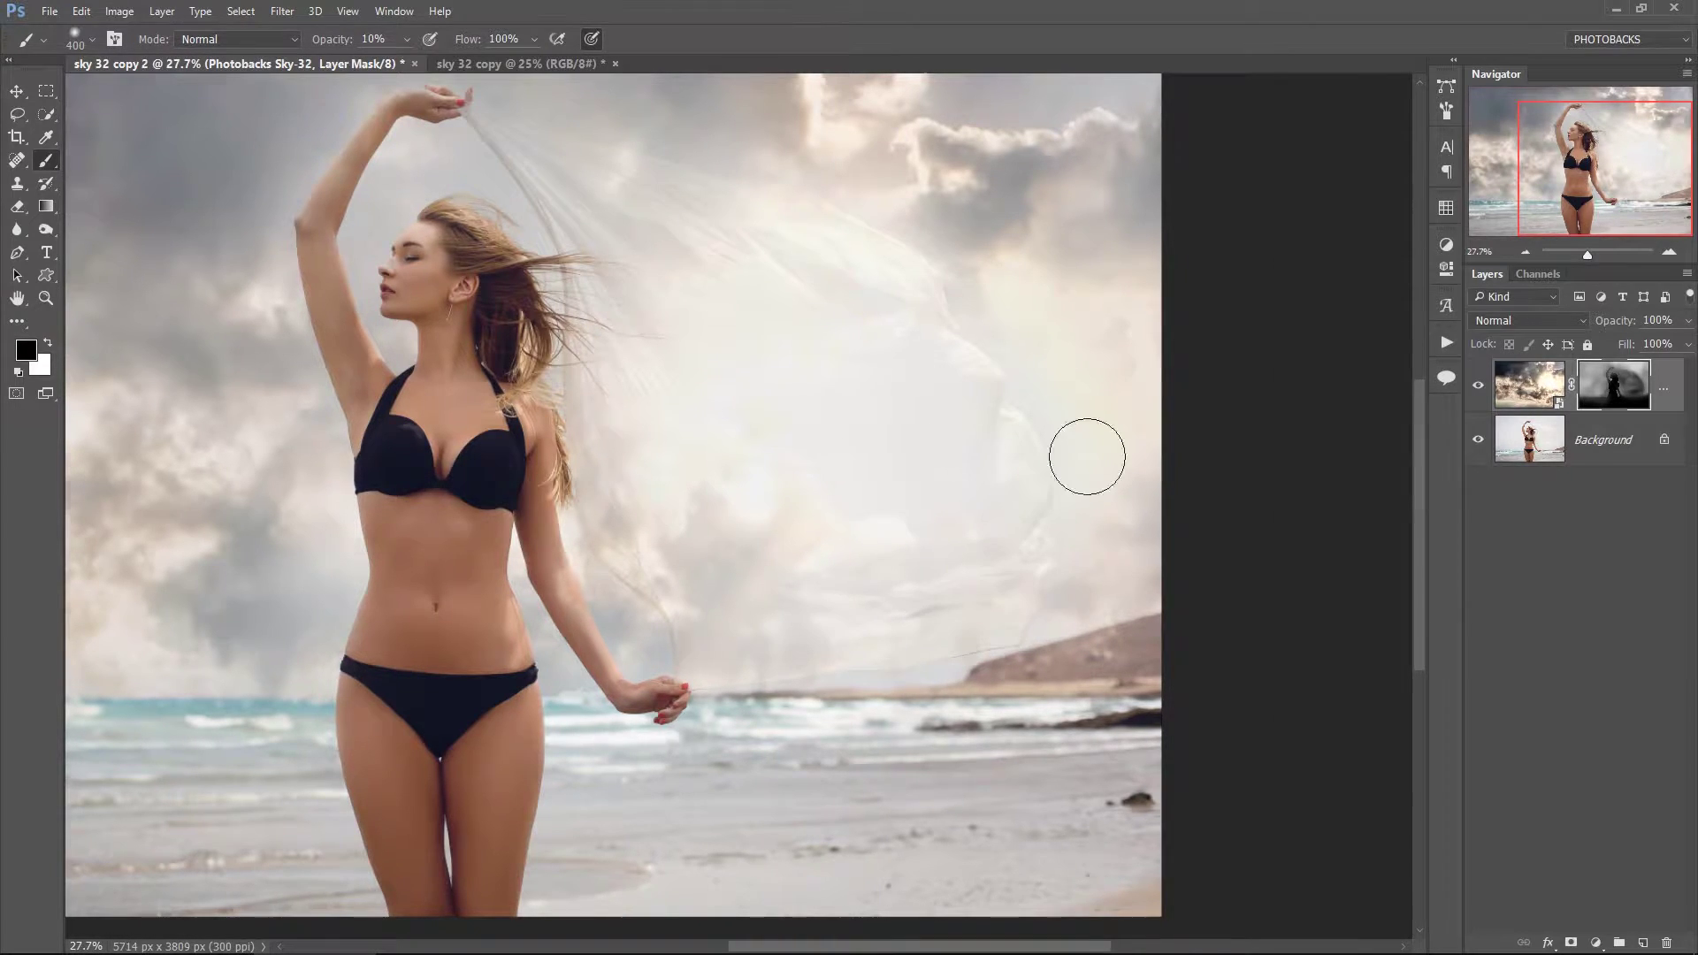
scroll(1086, 456, "down", 3)
mouse_move(426, 178)
left_mouse_down()
mouse_move(495, 145)
mouse_move(647, 165)
left_mouse_up()
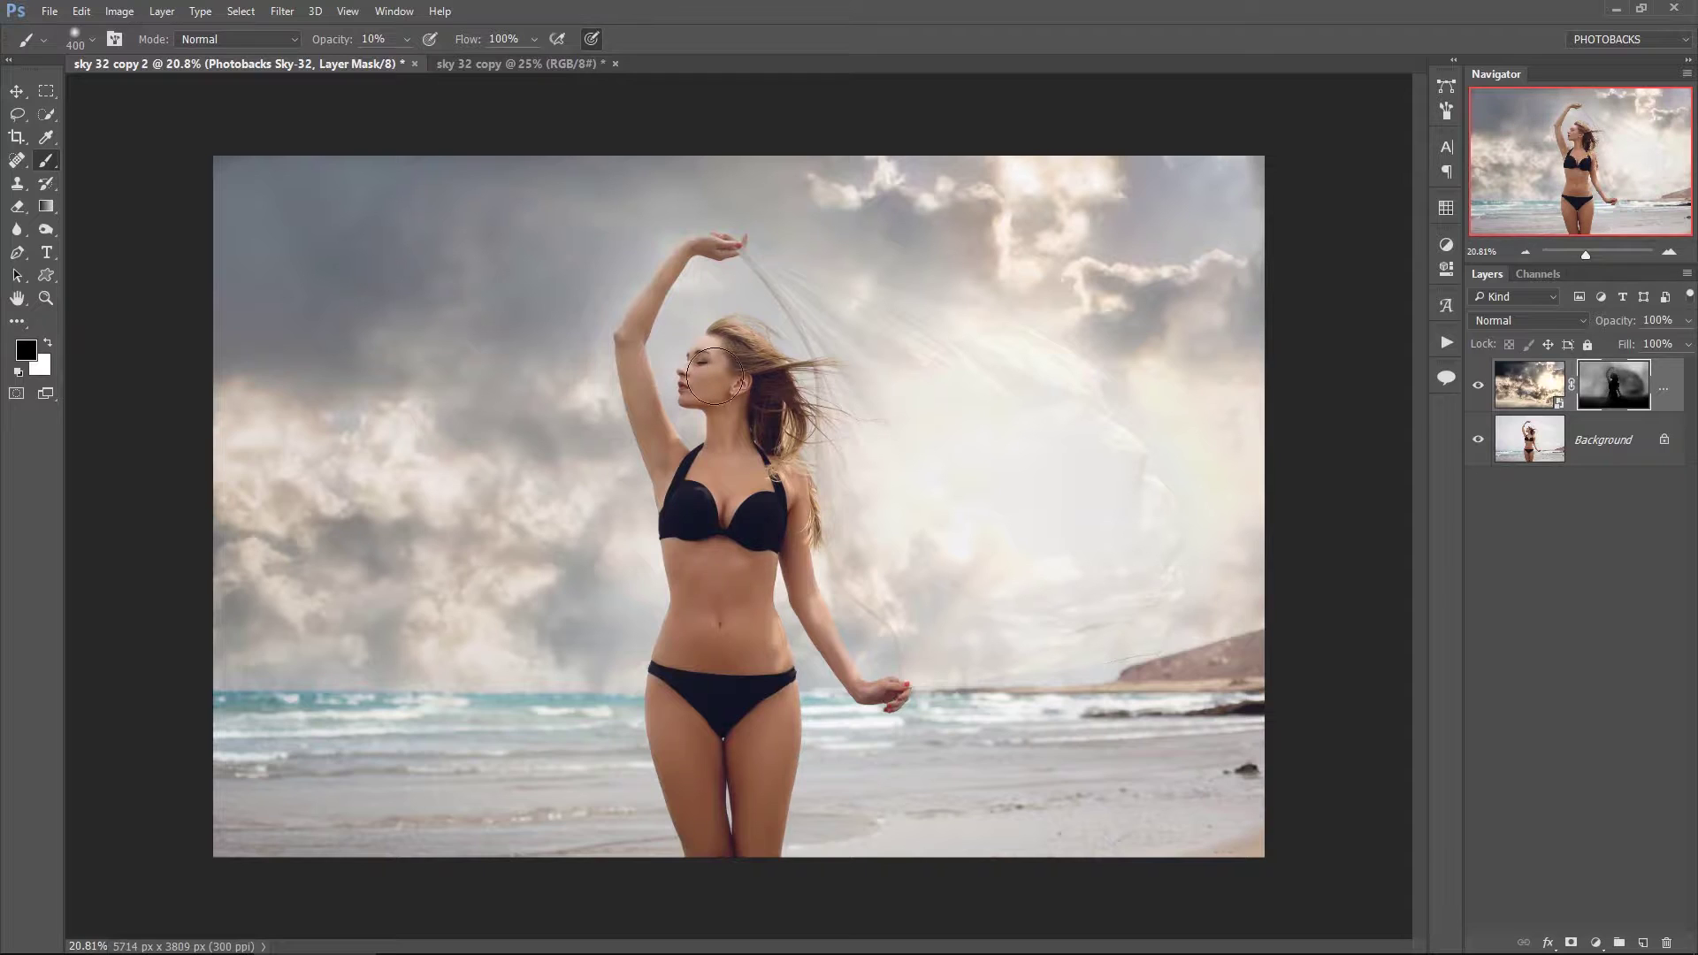
- Paint black on the mask over the waves between hip and lowered hand, using a 175 brush raised to 49% opacity
scroll(714, 376, "up", 5)
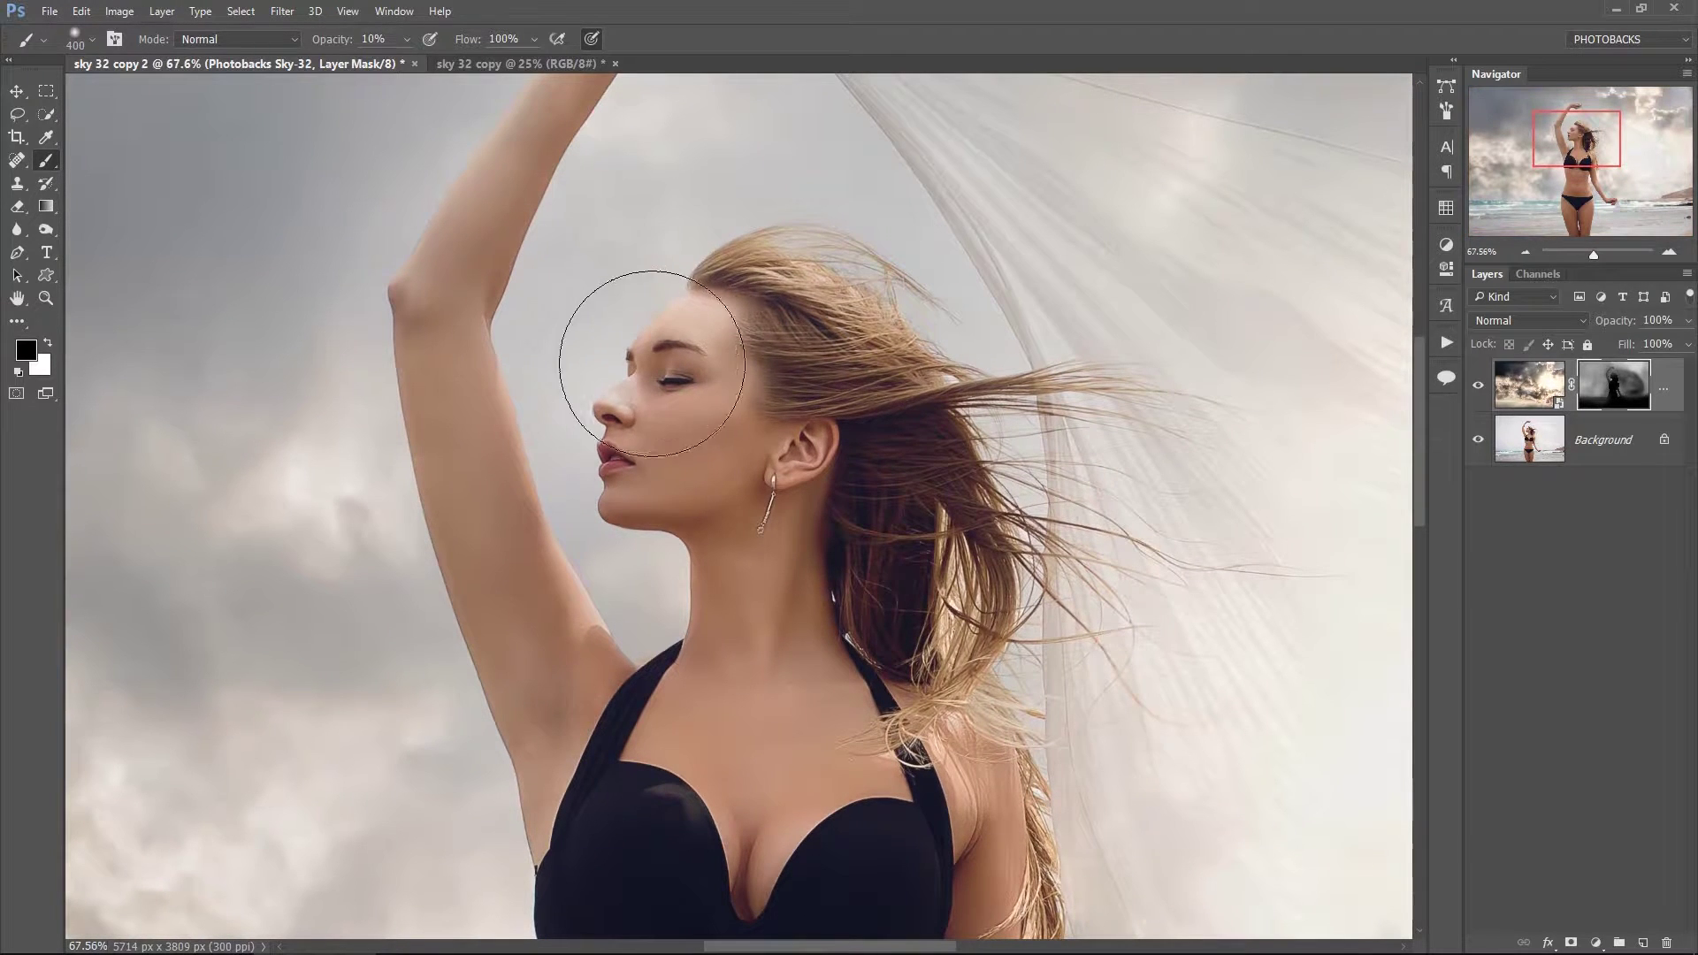
left_click_drag(880, 689, 741, 444)
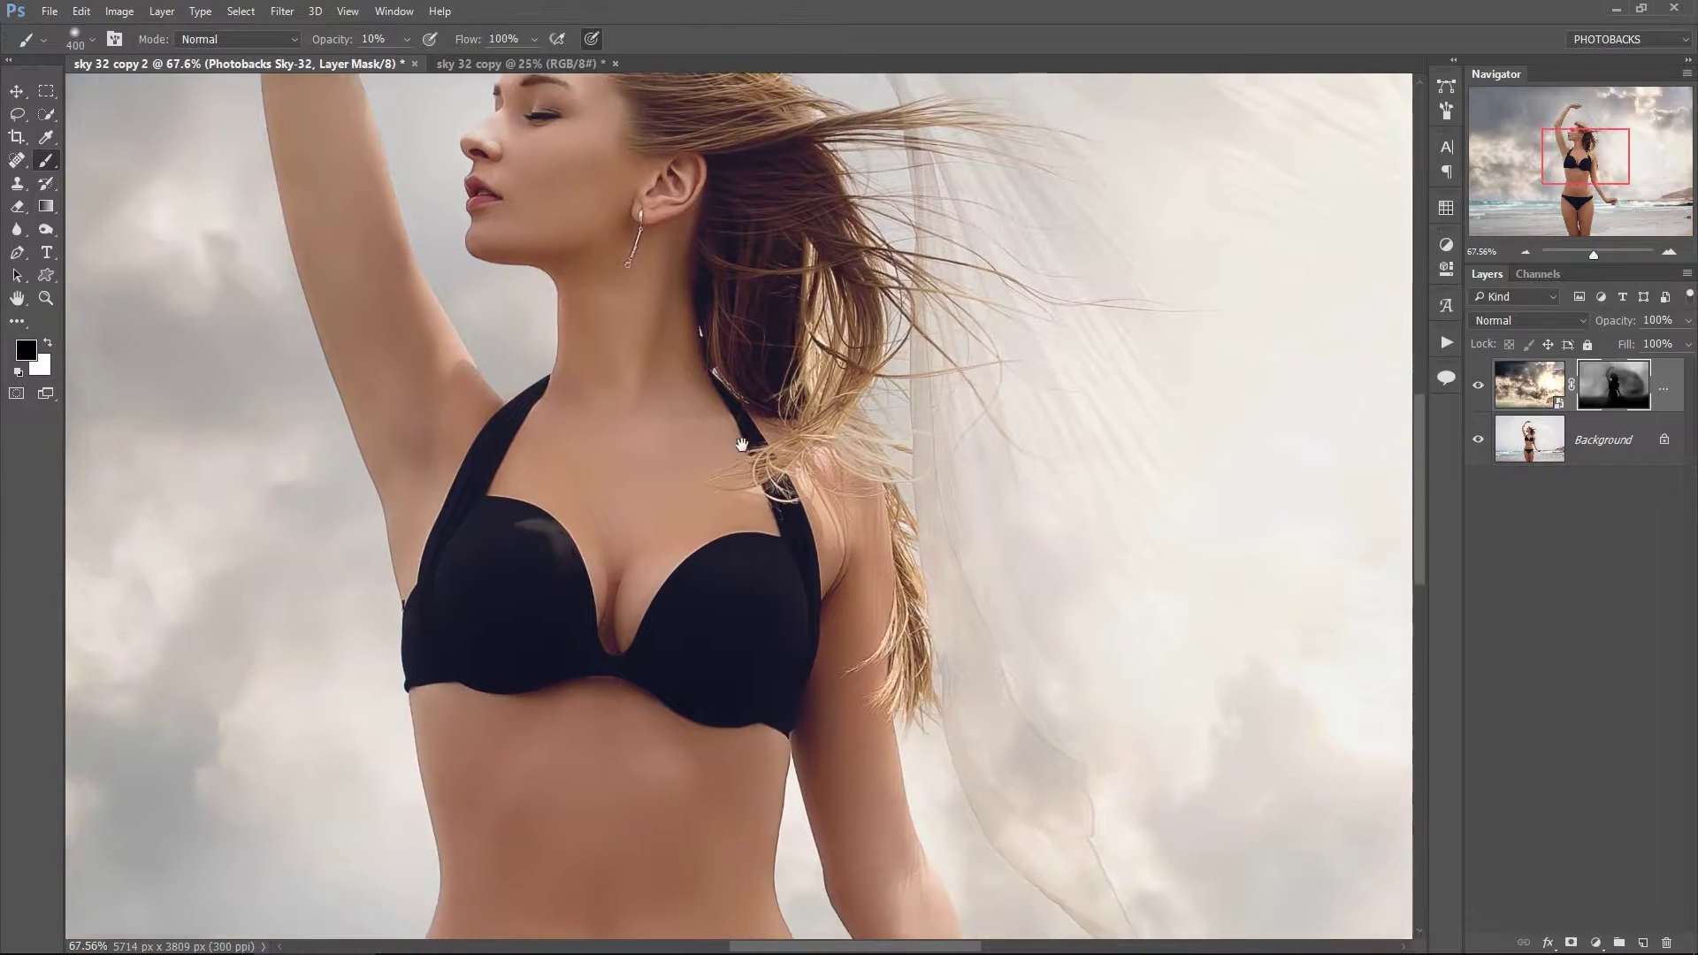
left_click_drag(825, 582, 752, 428)
left_click_drag(853, 614, 779, 312)
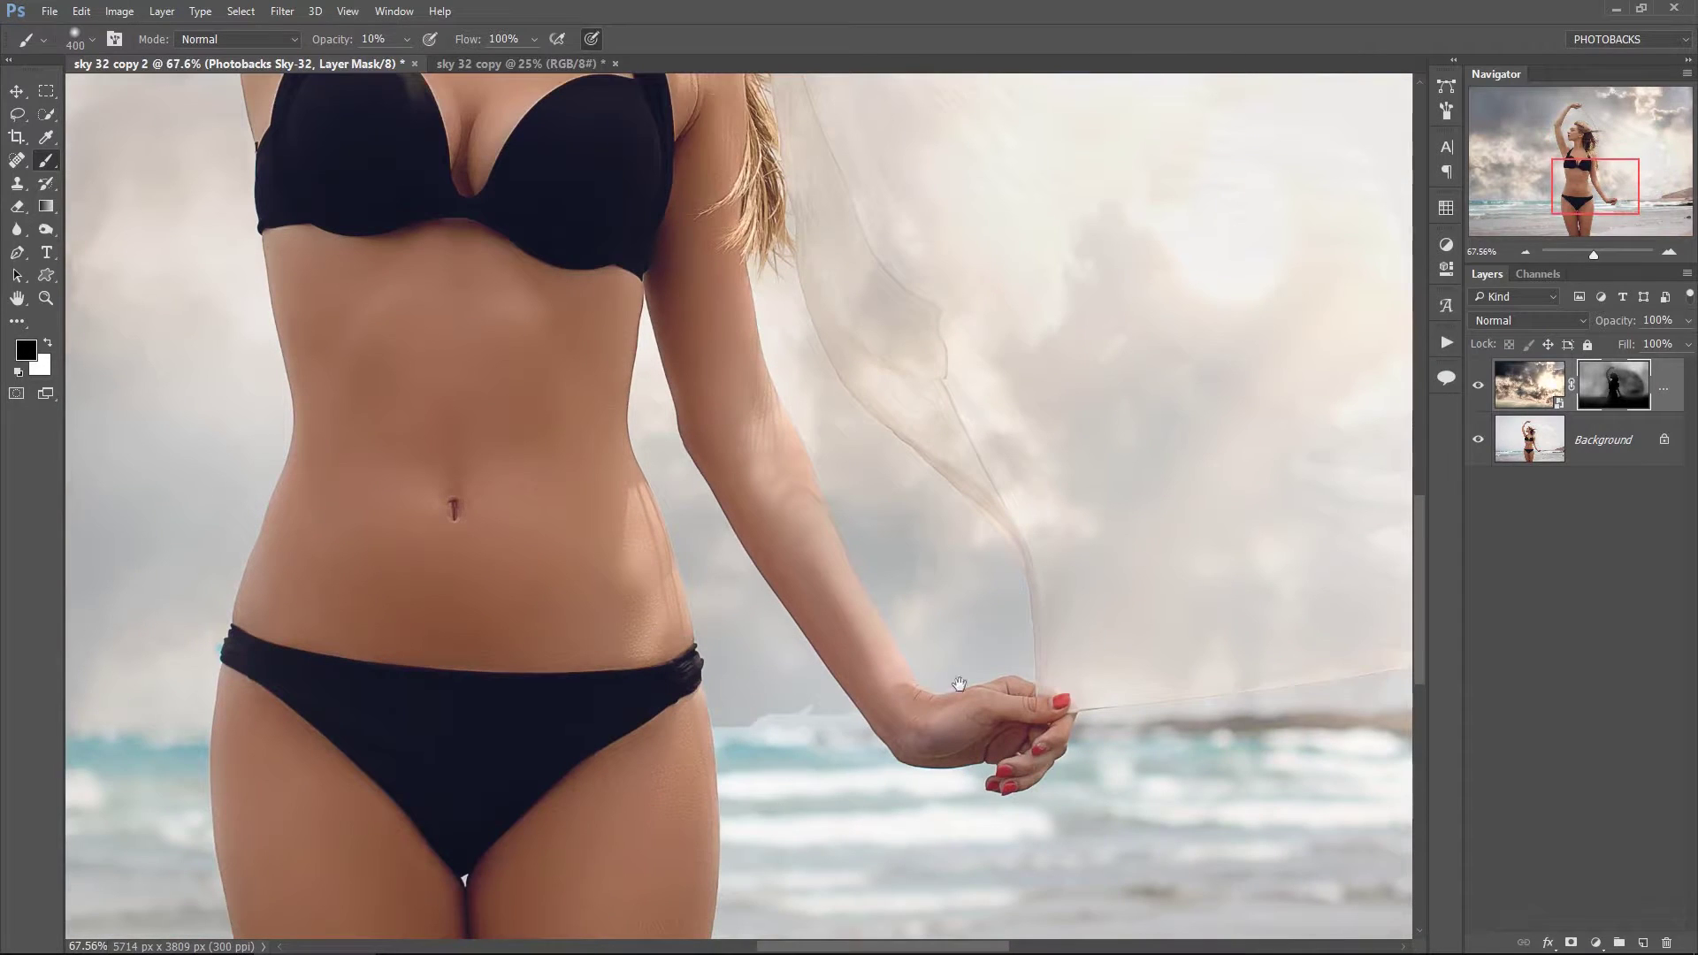
left_click_drag(942, 597, 875, 544)
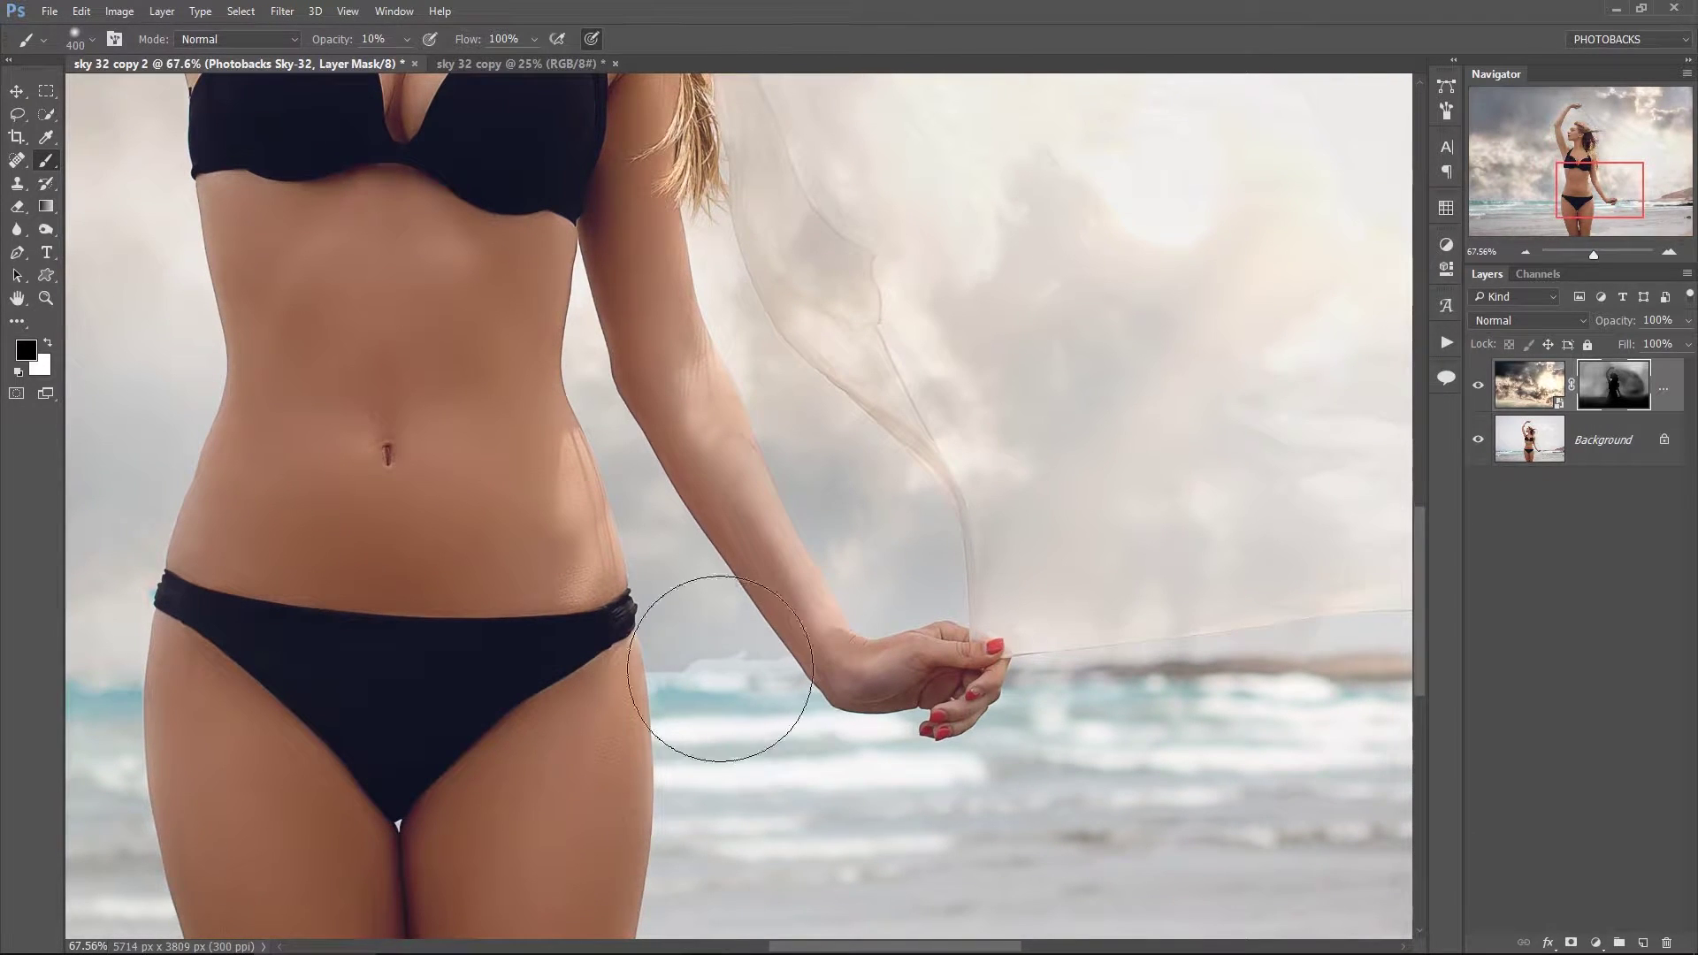
key("bracketleft")
key("bracketleft")
key("bracketleft")
key("bracketleft")
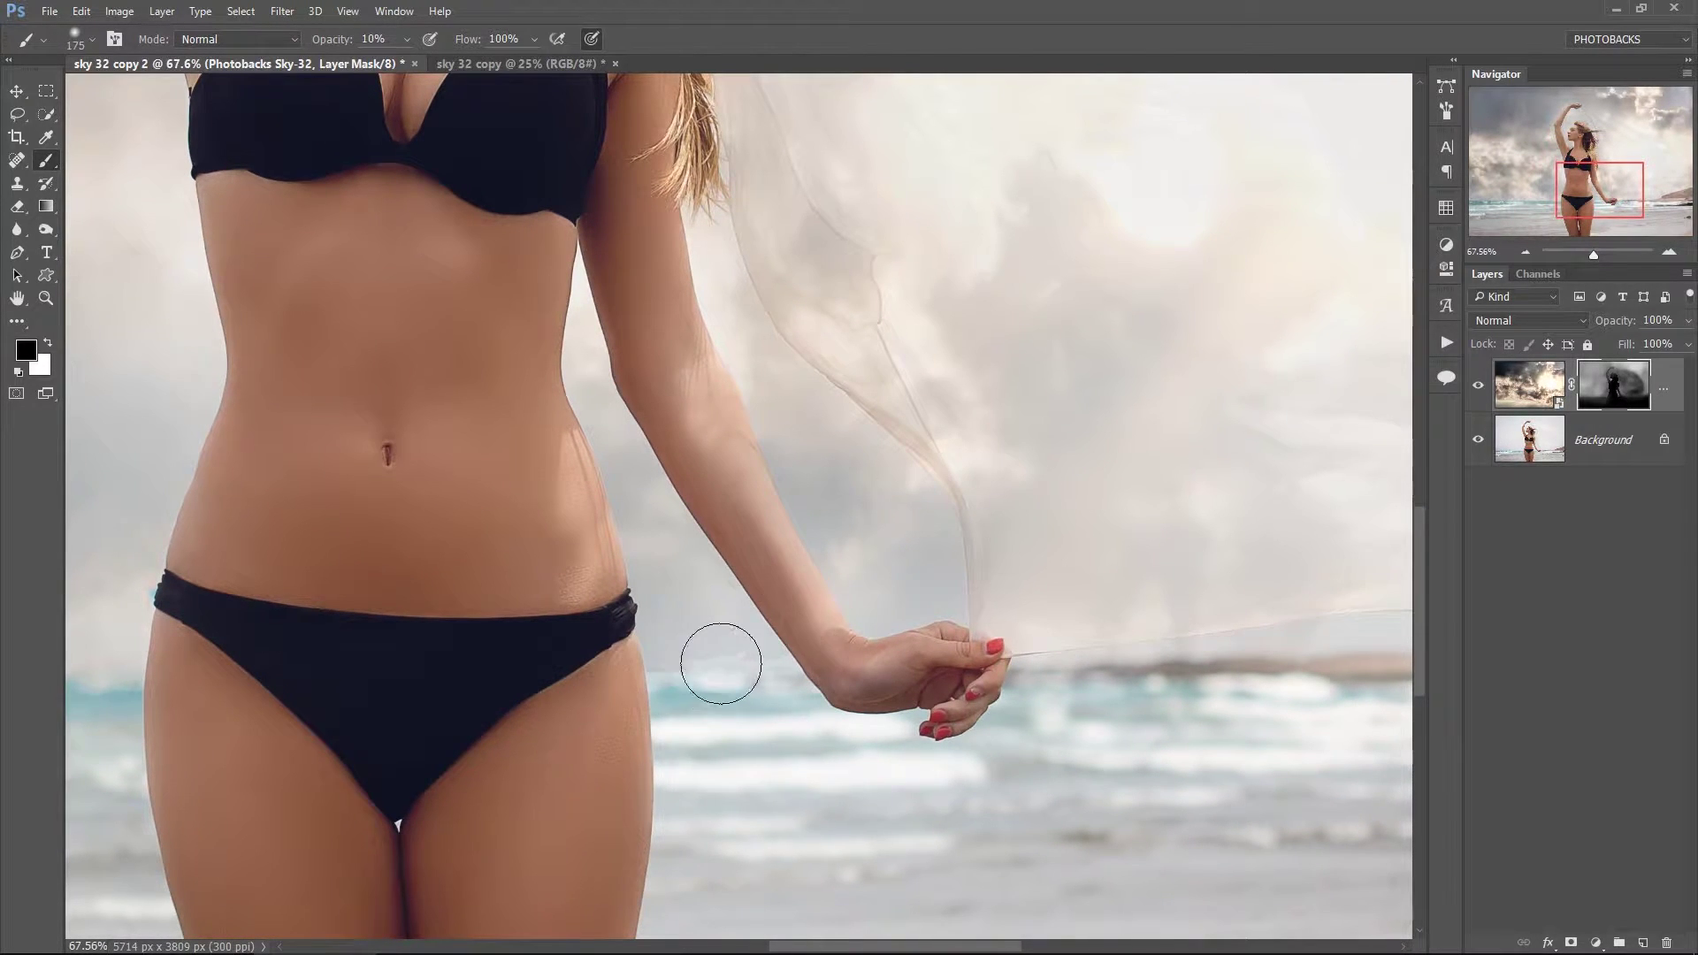
left_click(404, 44)
left_click_drag(411, 59, 436, 63)
left_click(652, 7)
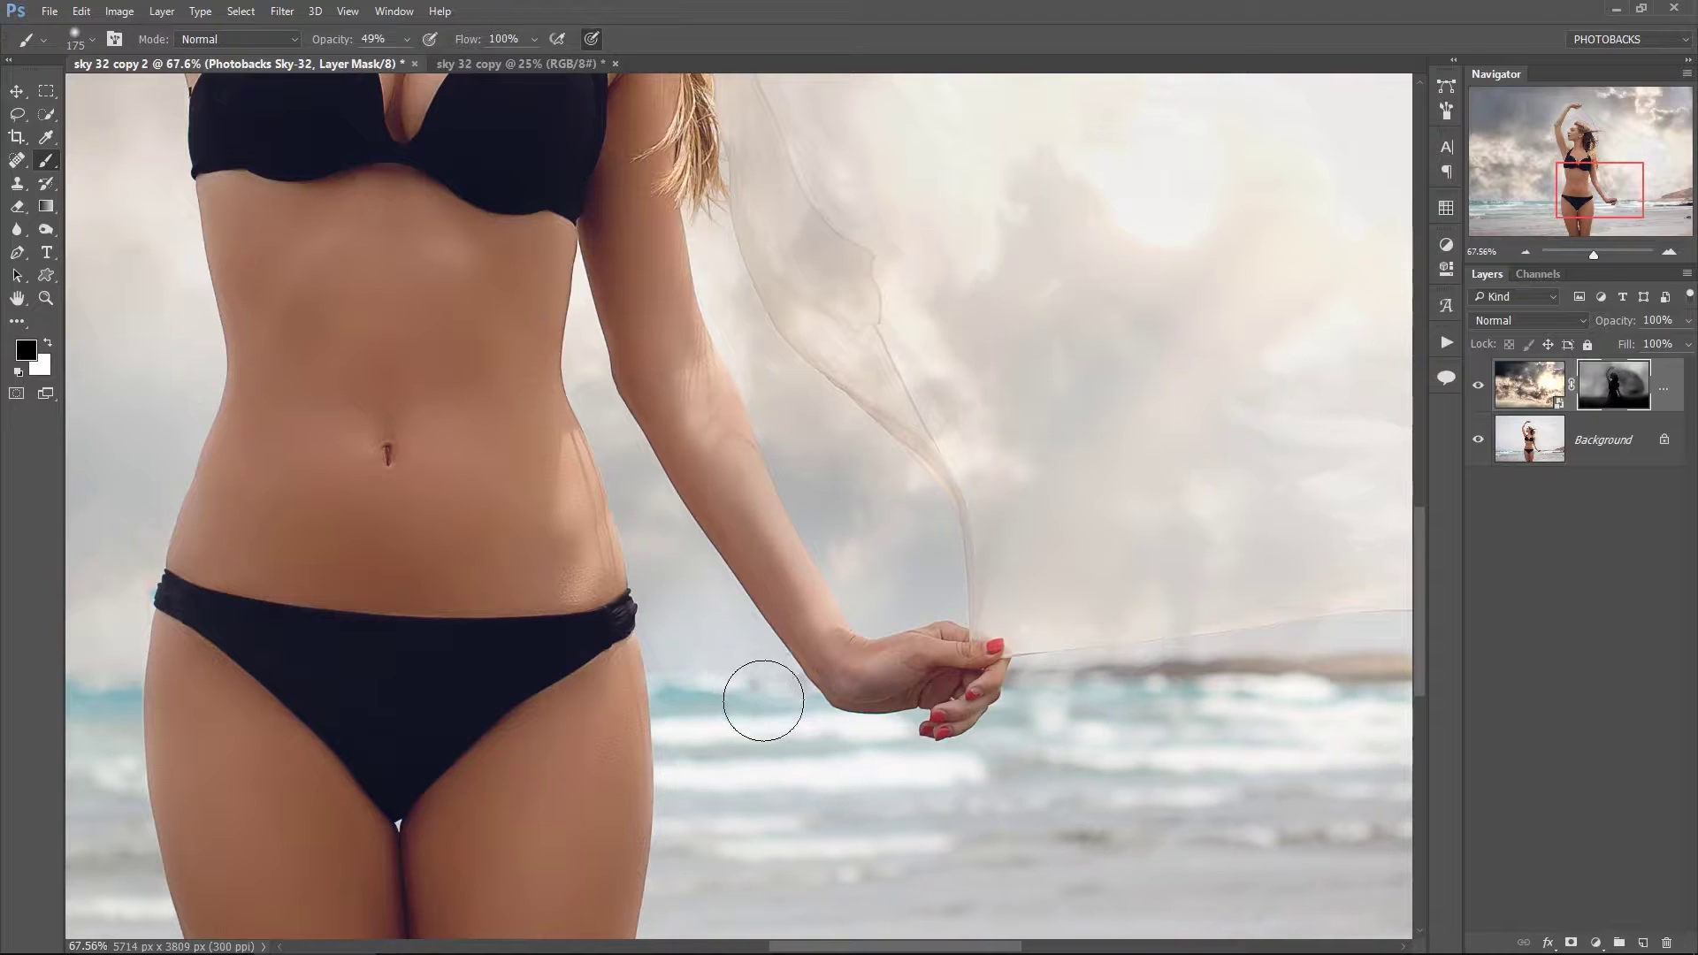
- Remove the sky haze from the sea horizon and headland below the veil by painting black on the mask at 49% opacity
left_click_drag(1117, 729, 905, 743)
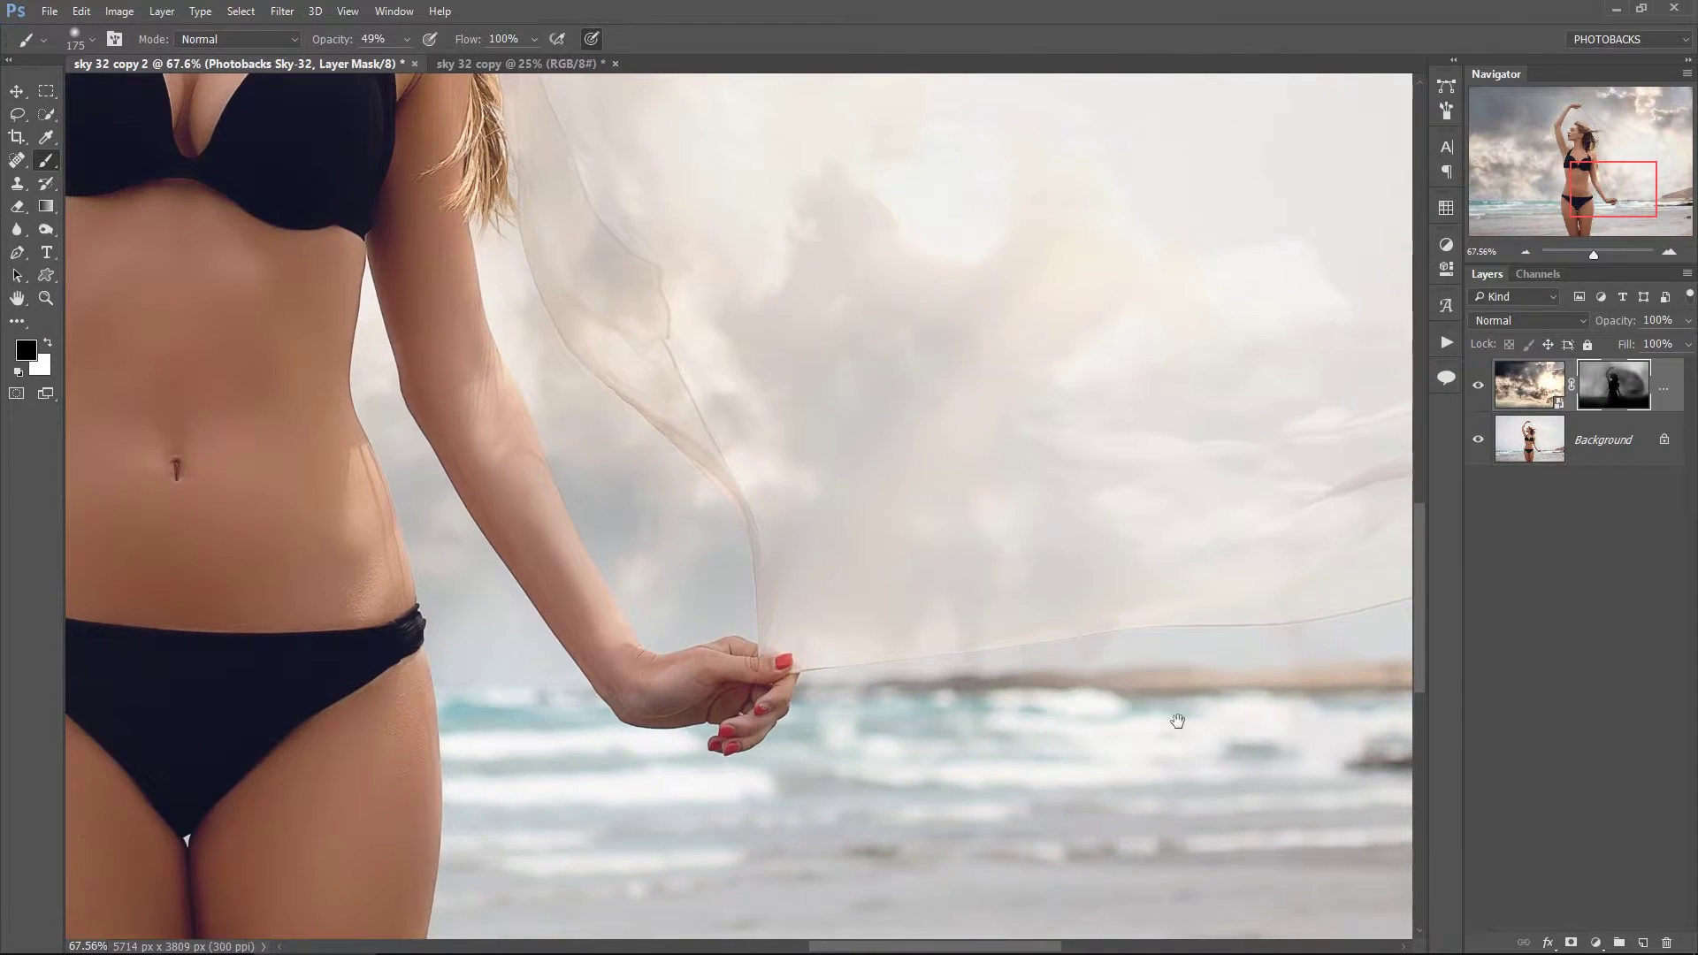
left_click_drag(1177, 720, 978, 713)
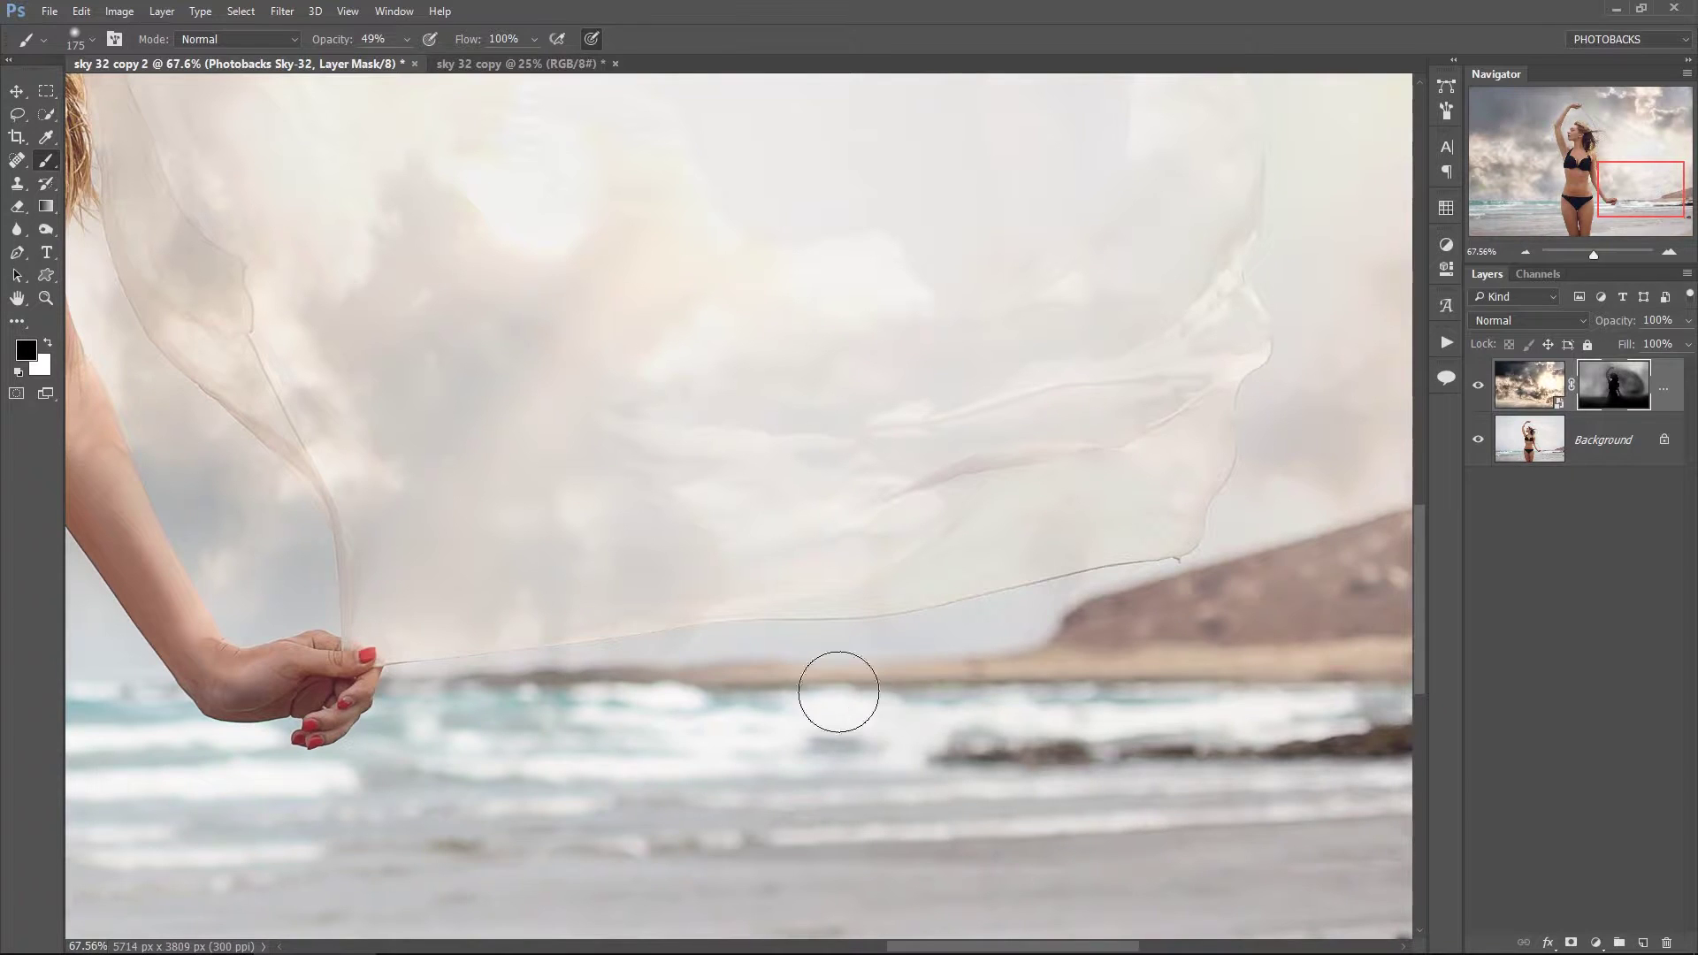
left_click_drag(1172, 674, 740, 741)
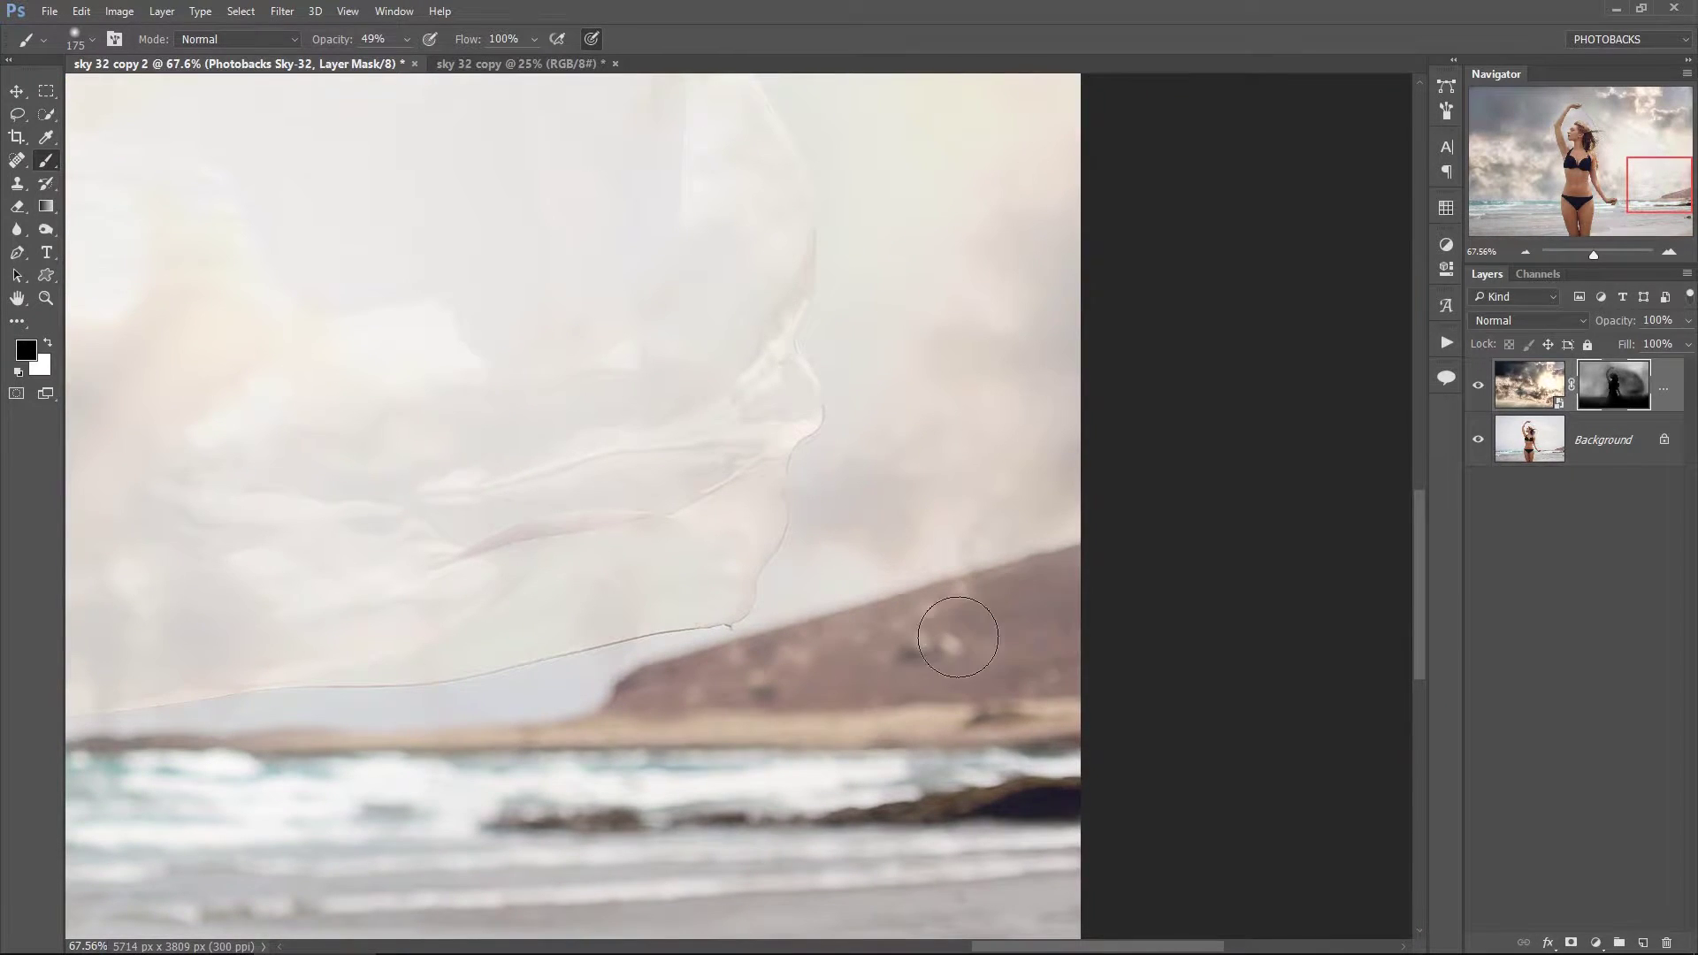
left_click_drag(911, 751, 1238, 601)
scroll(975, 600, "down", 3)
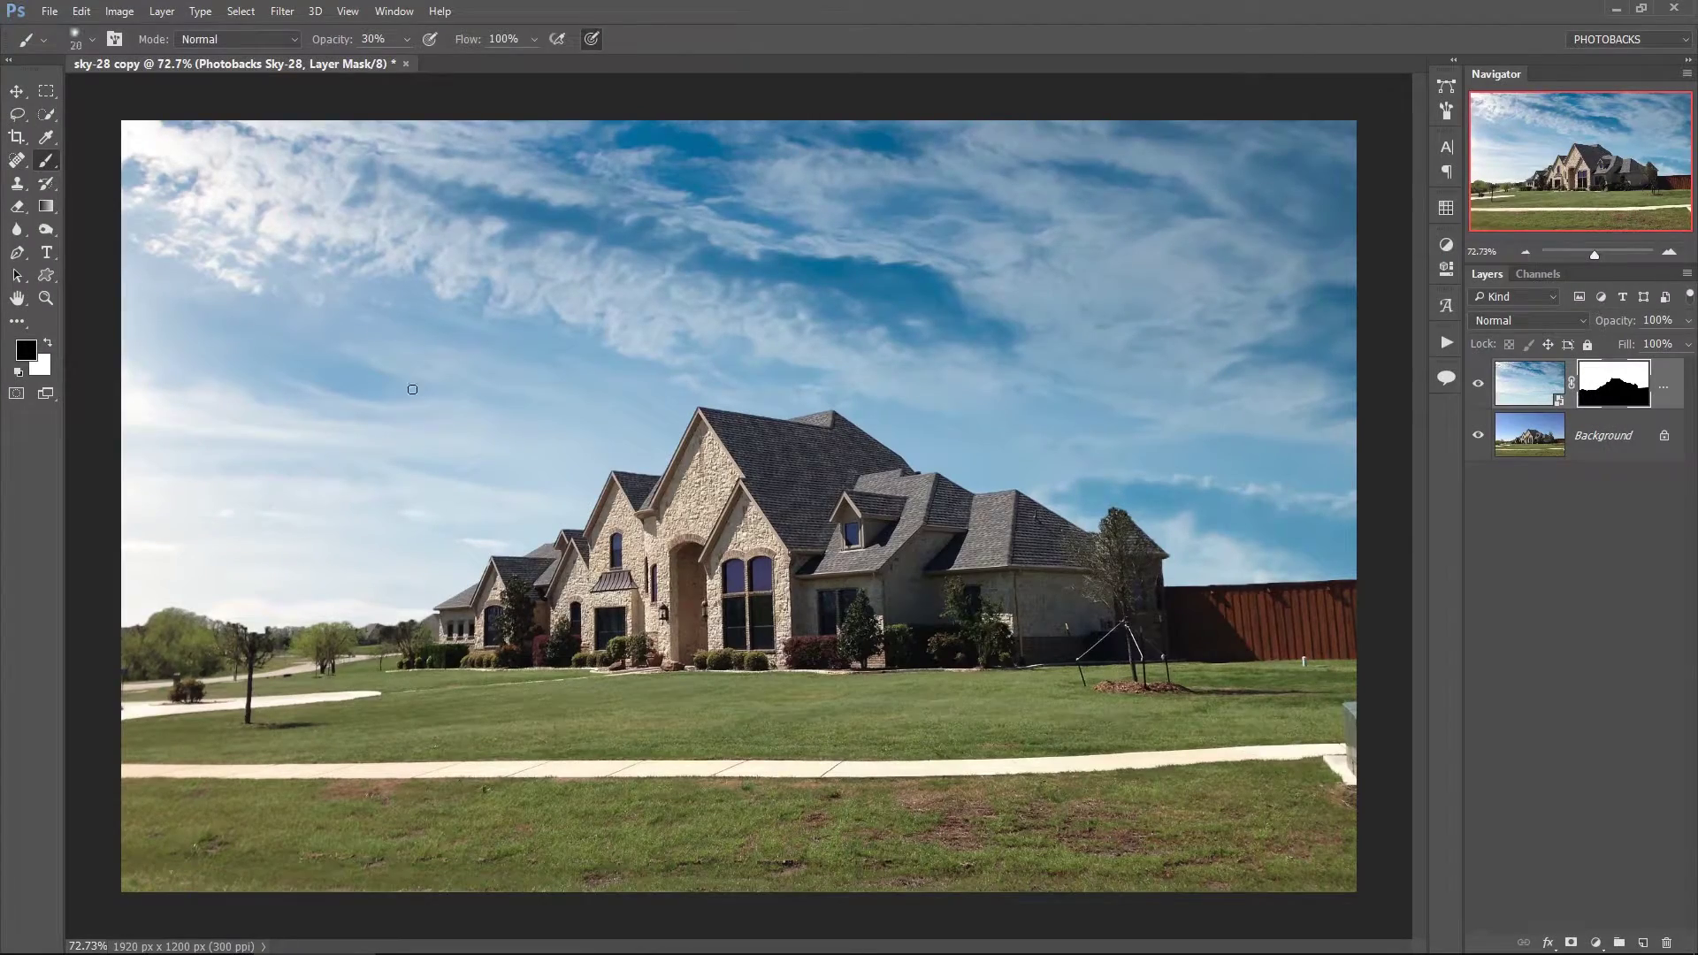
- Enlarge the brush to 150 and paint black at 30% opacity on the house photo's sky mask over the trees at the left edge
key("bracketright")
mouse_move(340, 658)
left_mouse_down()
mouse_move(289, 646)
mouse_move(333, 622)
mouse_move(229, 627)
mouse_move(279, 620)
mouse_move(179, 609)
left_mouse_up()
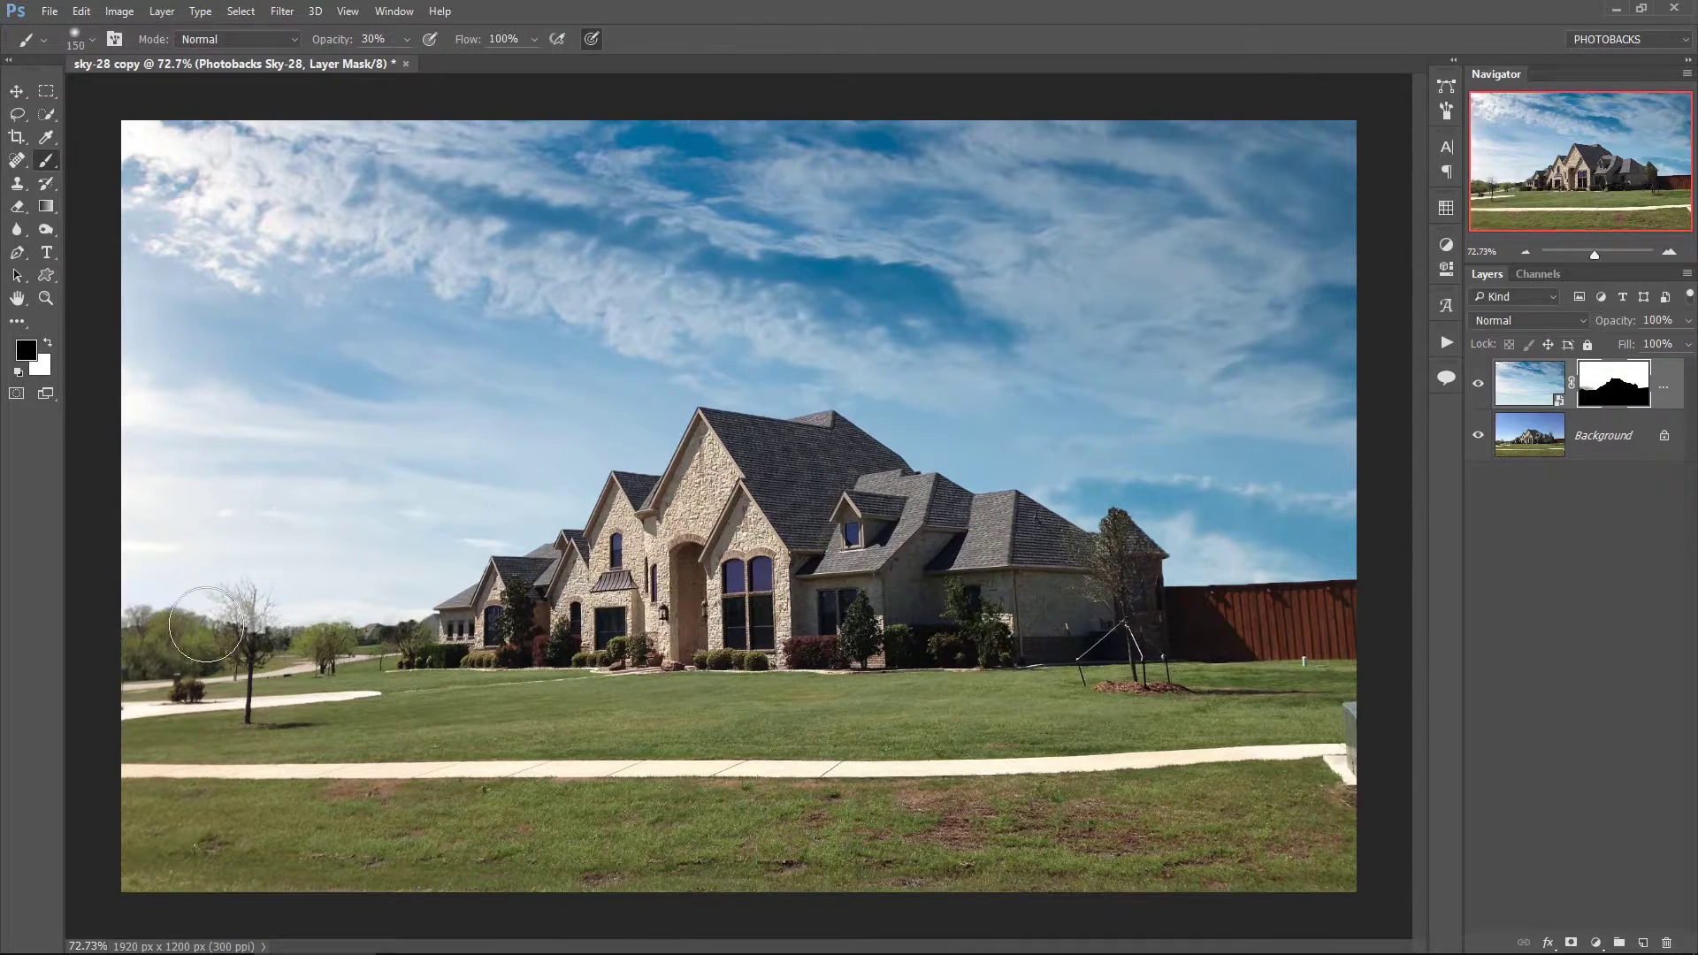
mouse_move(267, 616)
left_mouse_down()
mouse_move(423, 605)
mouse_move(395, 604)
mouse_move(407, 574)
mouse_move(129, 586)
mouse_move(210, 597)
mouse_move(140, 549)
mouse_move(145, 434)
mouse_move(172, 508)
mouse_move(223, 529)
left_mouse_up()
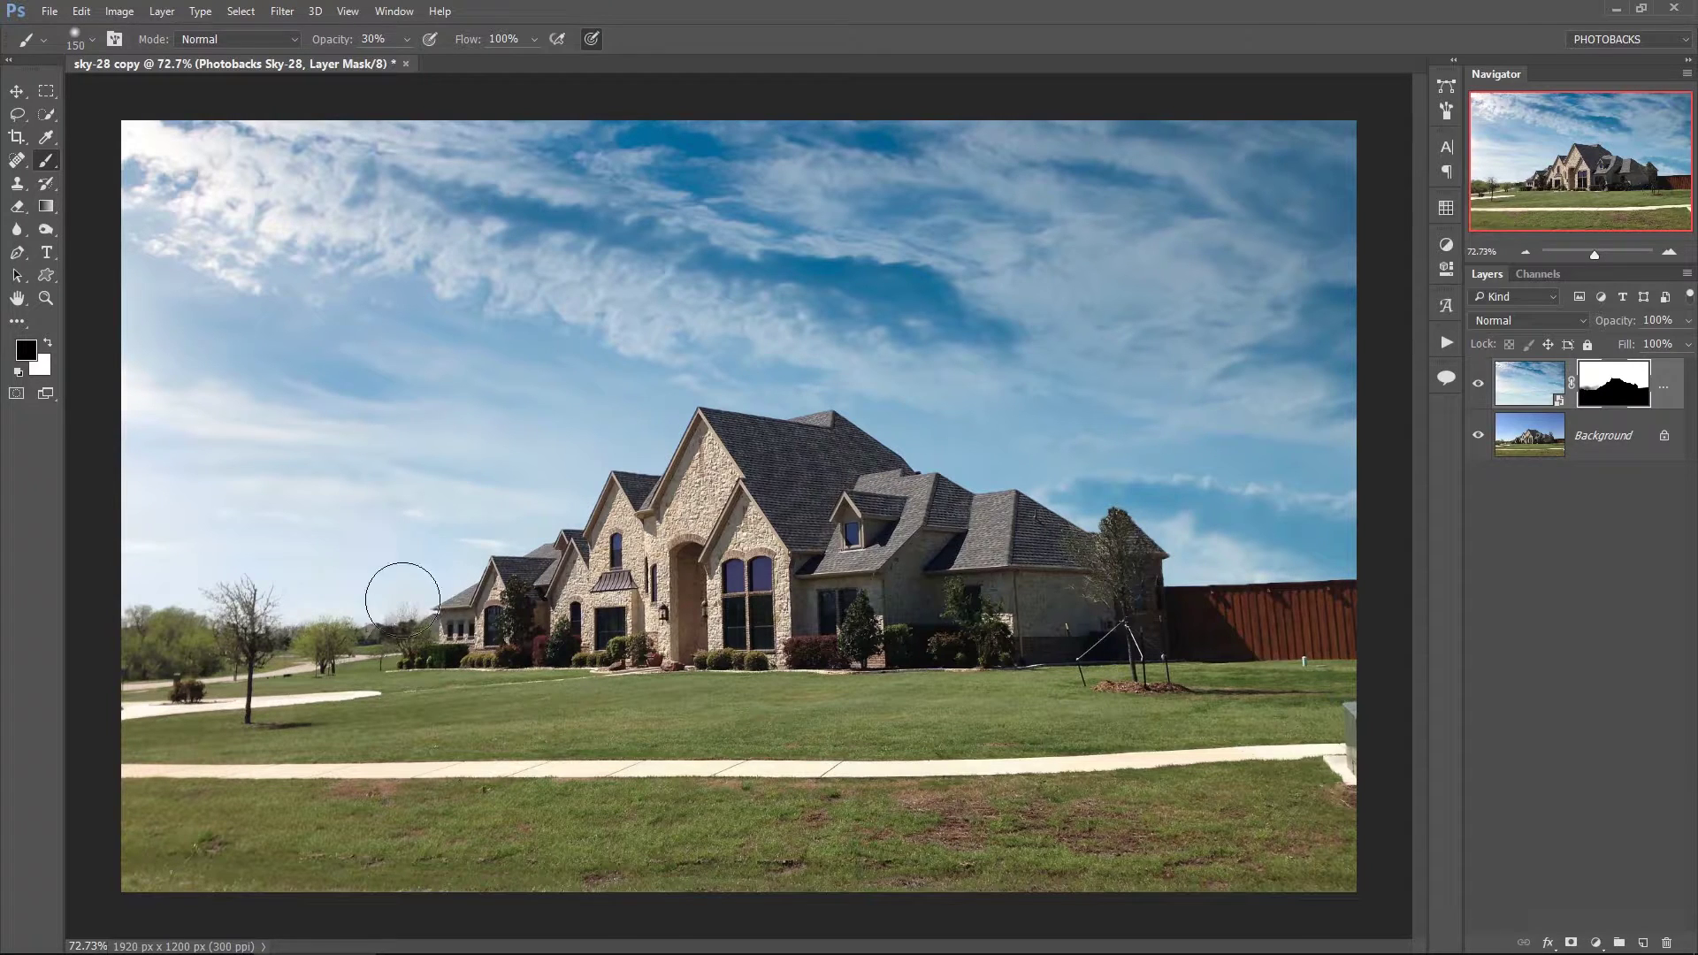
- Paint black on the sky mask over the tall tree at the house's right corner to bring back its fine branches
mouse_move(1074, 460)
left_mouse_down()
mouse_move(1100, 517)
mouse_move(1153, 481)
mouse_move(1137, 452)
mouse_move(1116, 496)
left_mouse_up()
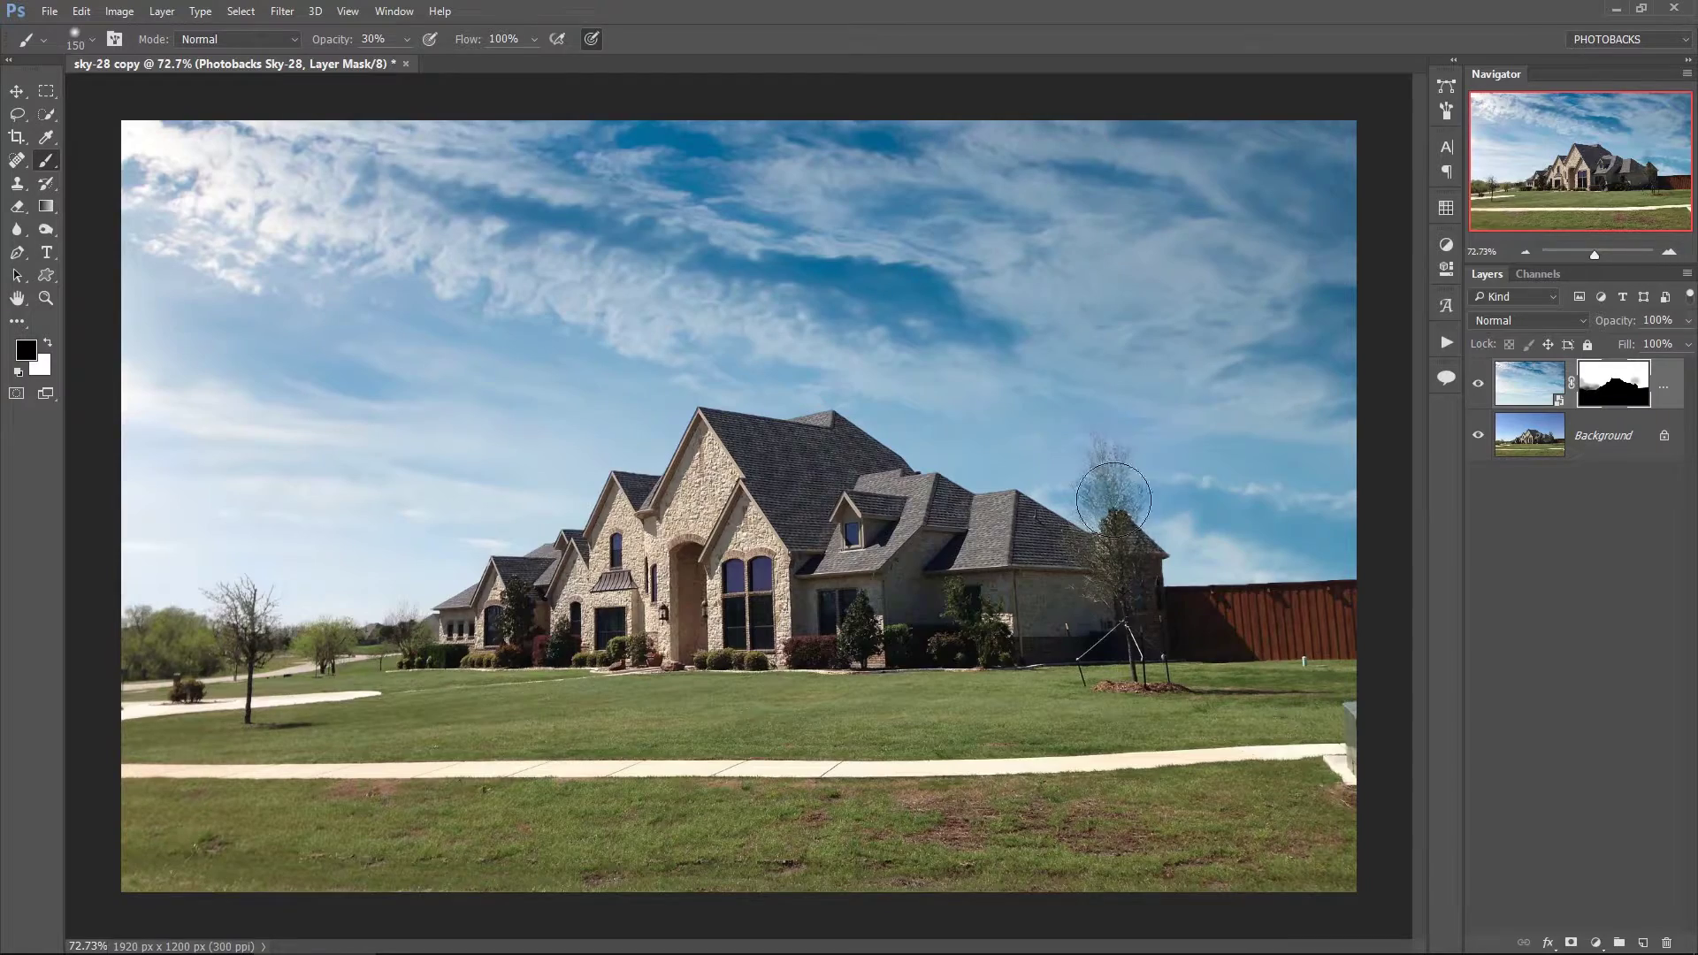
scroll(1143, 546, "up", 10)
mouse_move(1100, 435)
left_mouse_down()
mouse_move(955, 497)
mouse_move(937, 442)
mouse_move(885, 469)
mouse_move(991, 496)
mouse_move(903, 599)
mouse_move(1046, 615)
mouse_move(930, 558)
left_mouse_up()
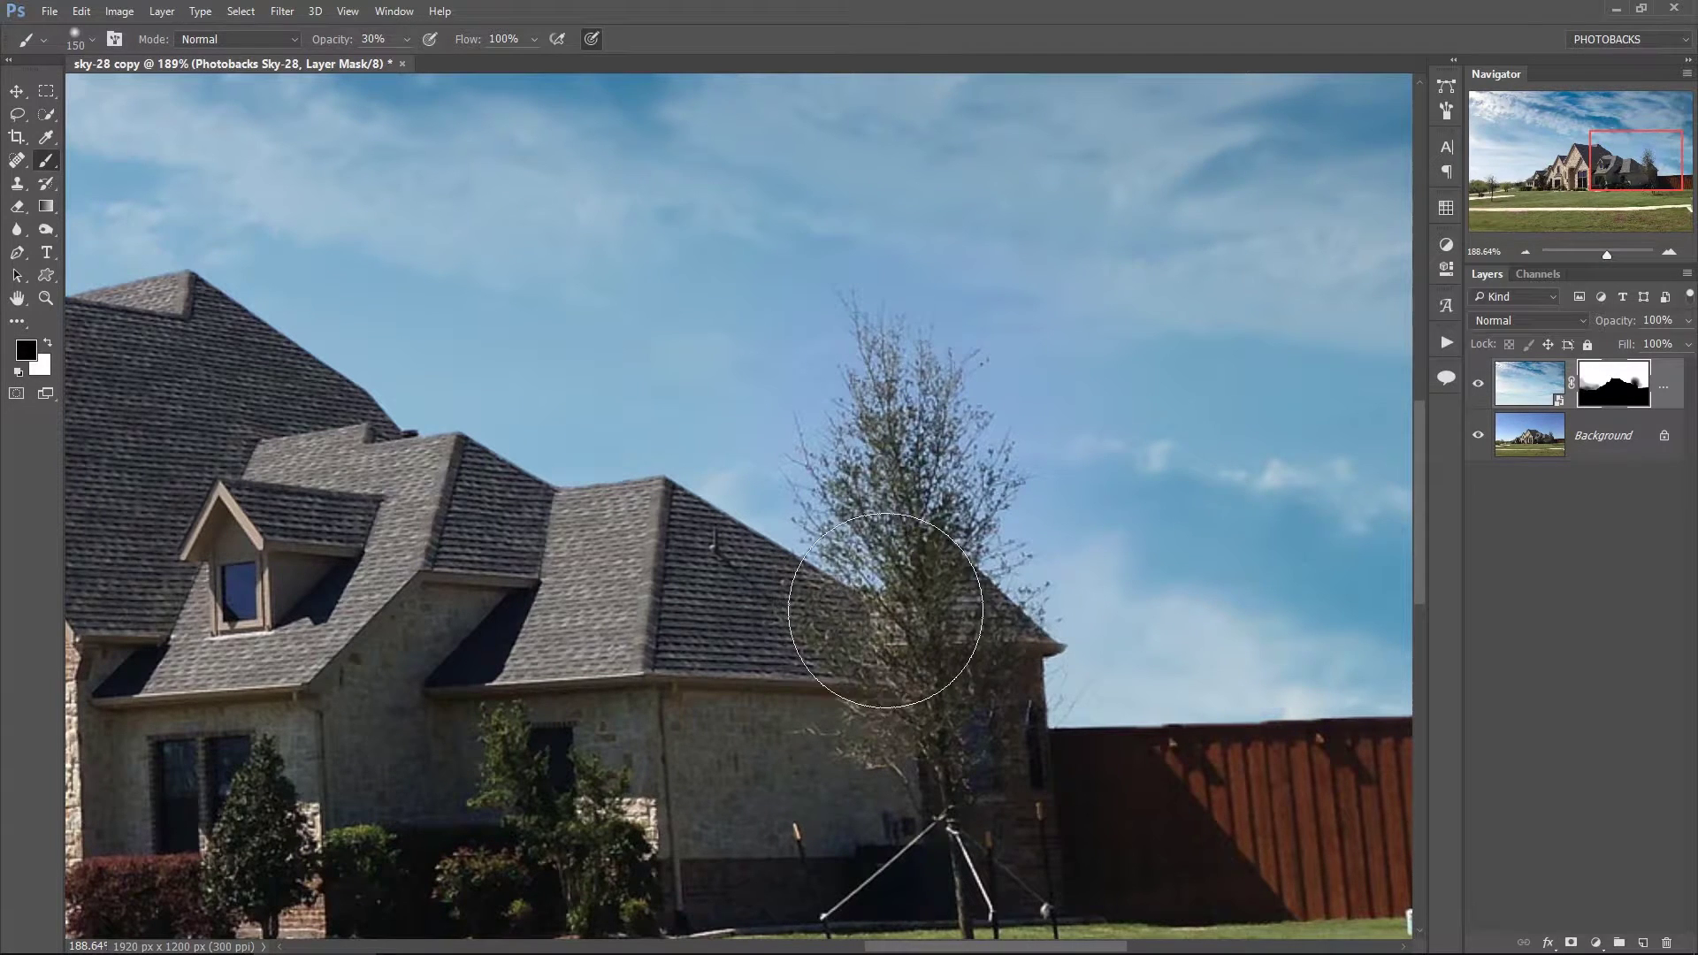
- Reduce the brush to 60 and paint black on the mask along the top edge of the wooden fence and the nearby tree
left_click_drag(963, 701, 724, 697)
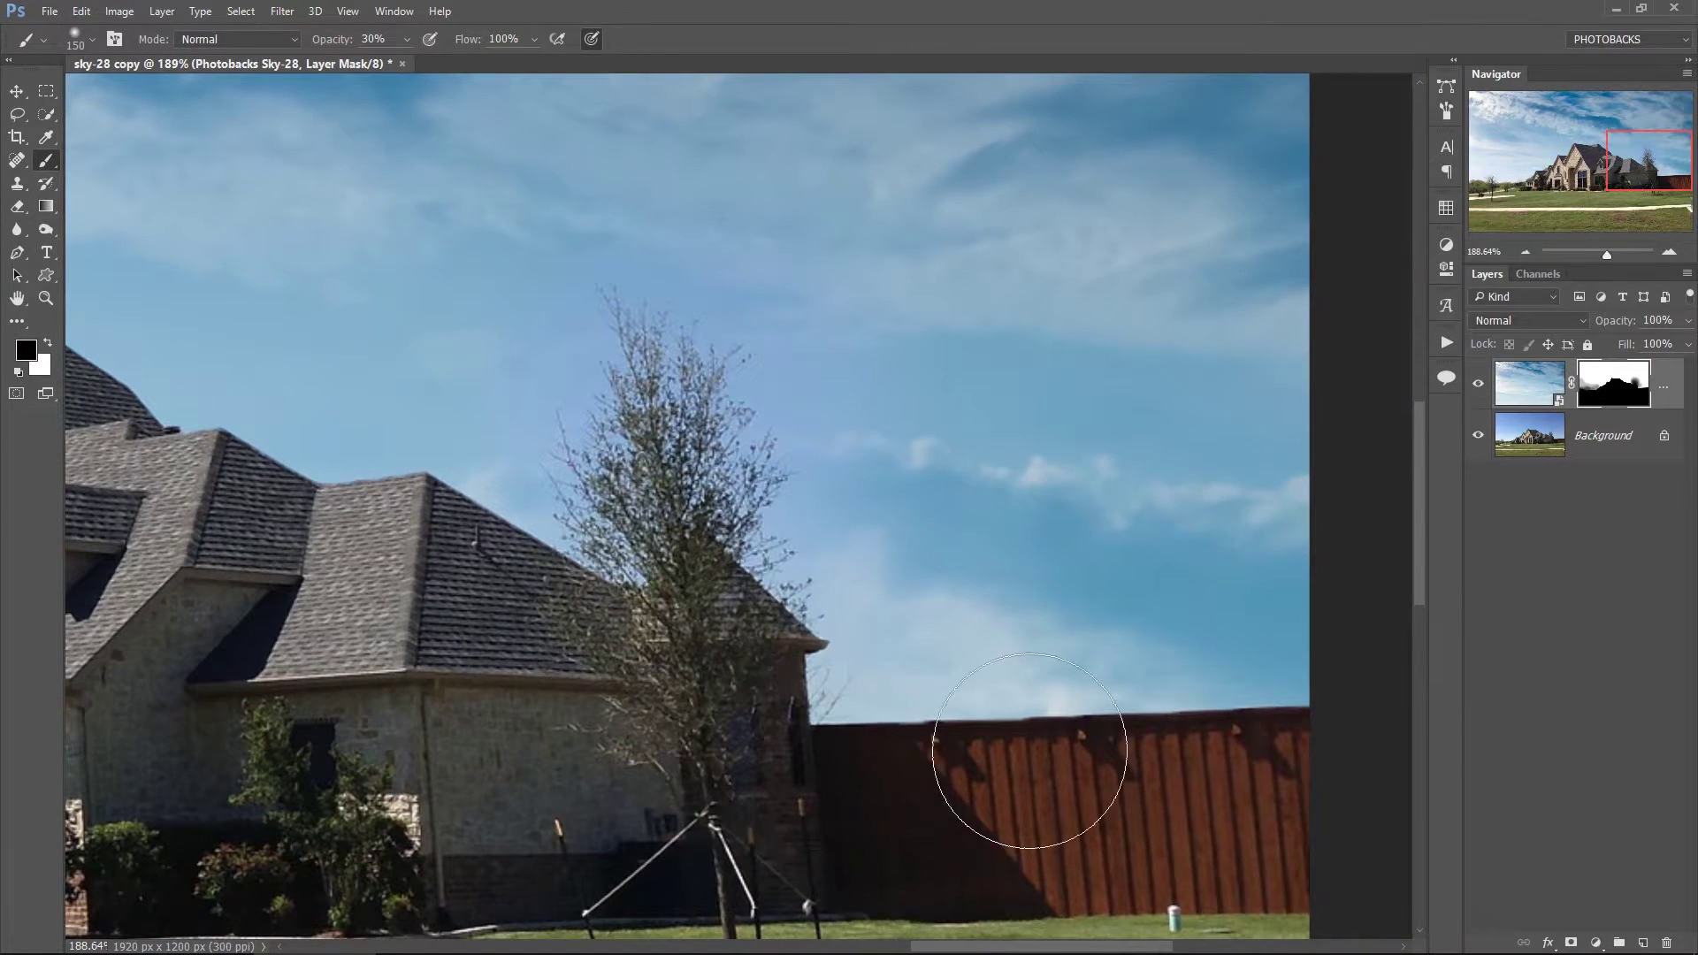
key("bracketleft")
key("bracketleft")
key("bracketleft")
key("bracketleft")
key("bracketleft")
key("bracketleft")
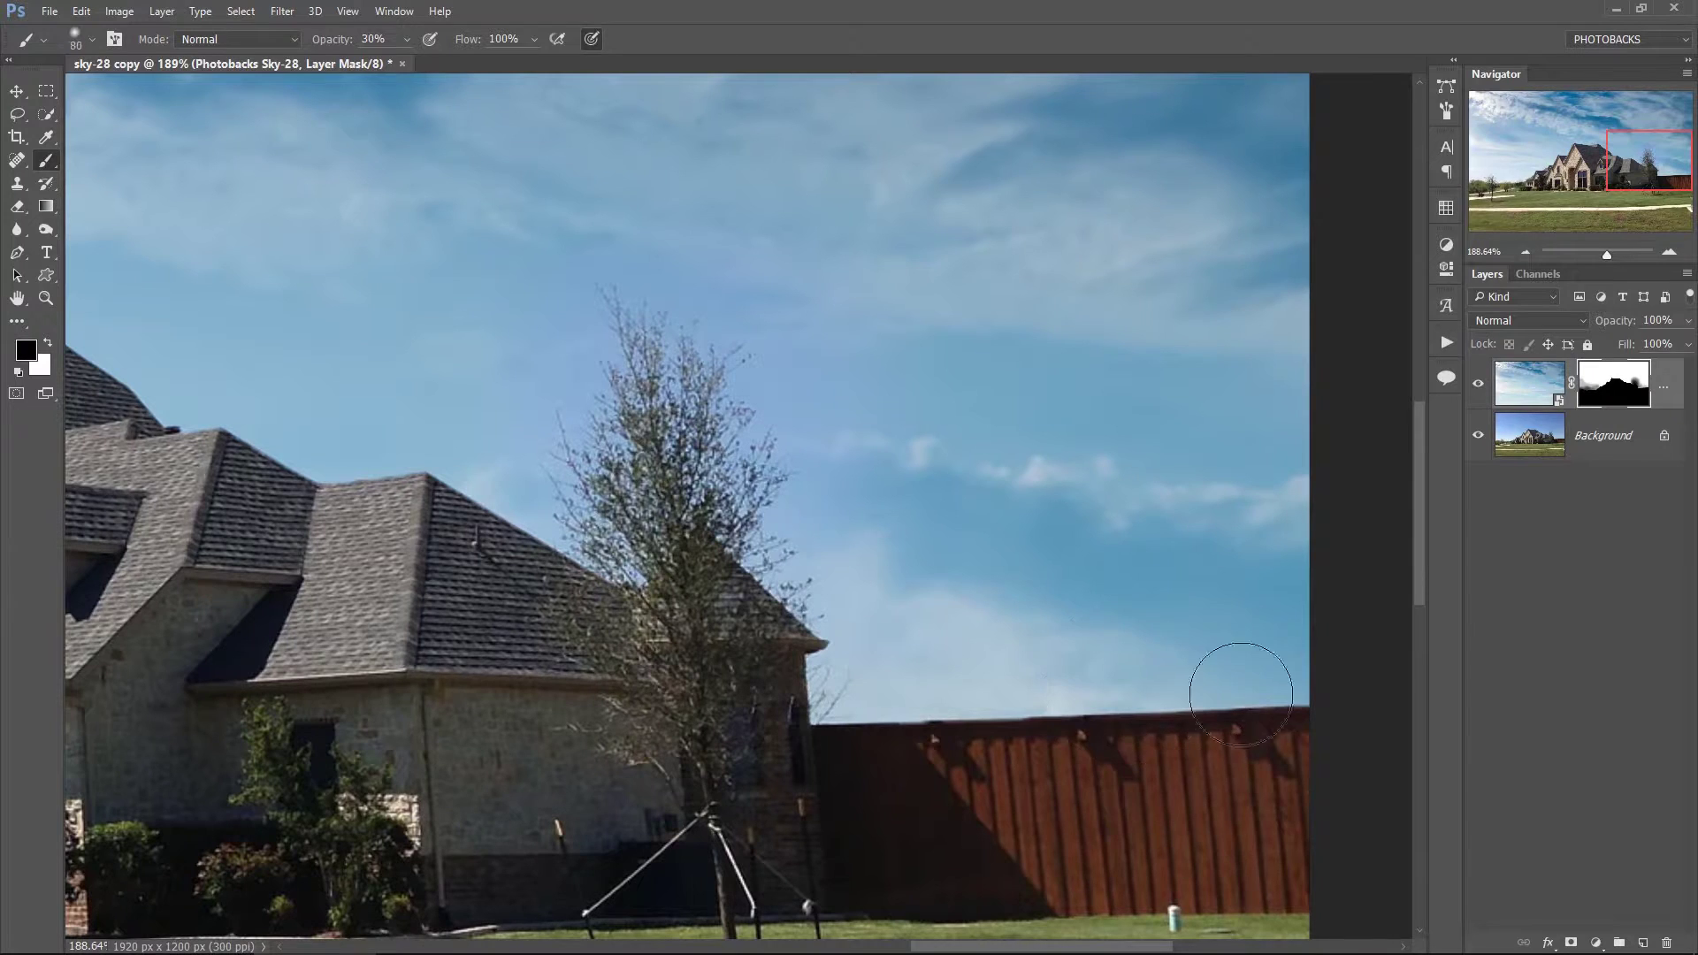
left_click(841, 710)
left_click_drag(610, 343, 615, 491)
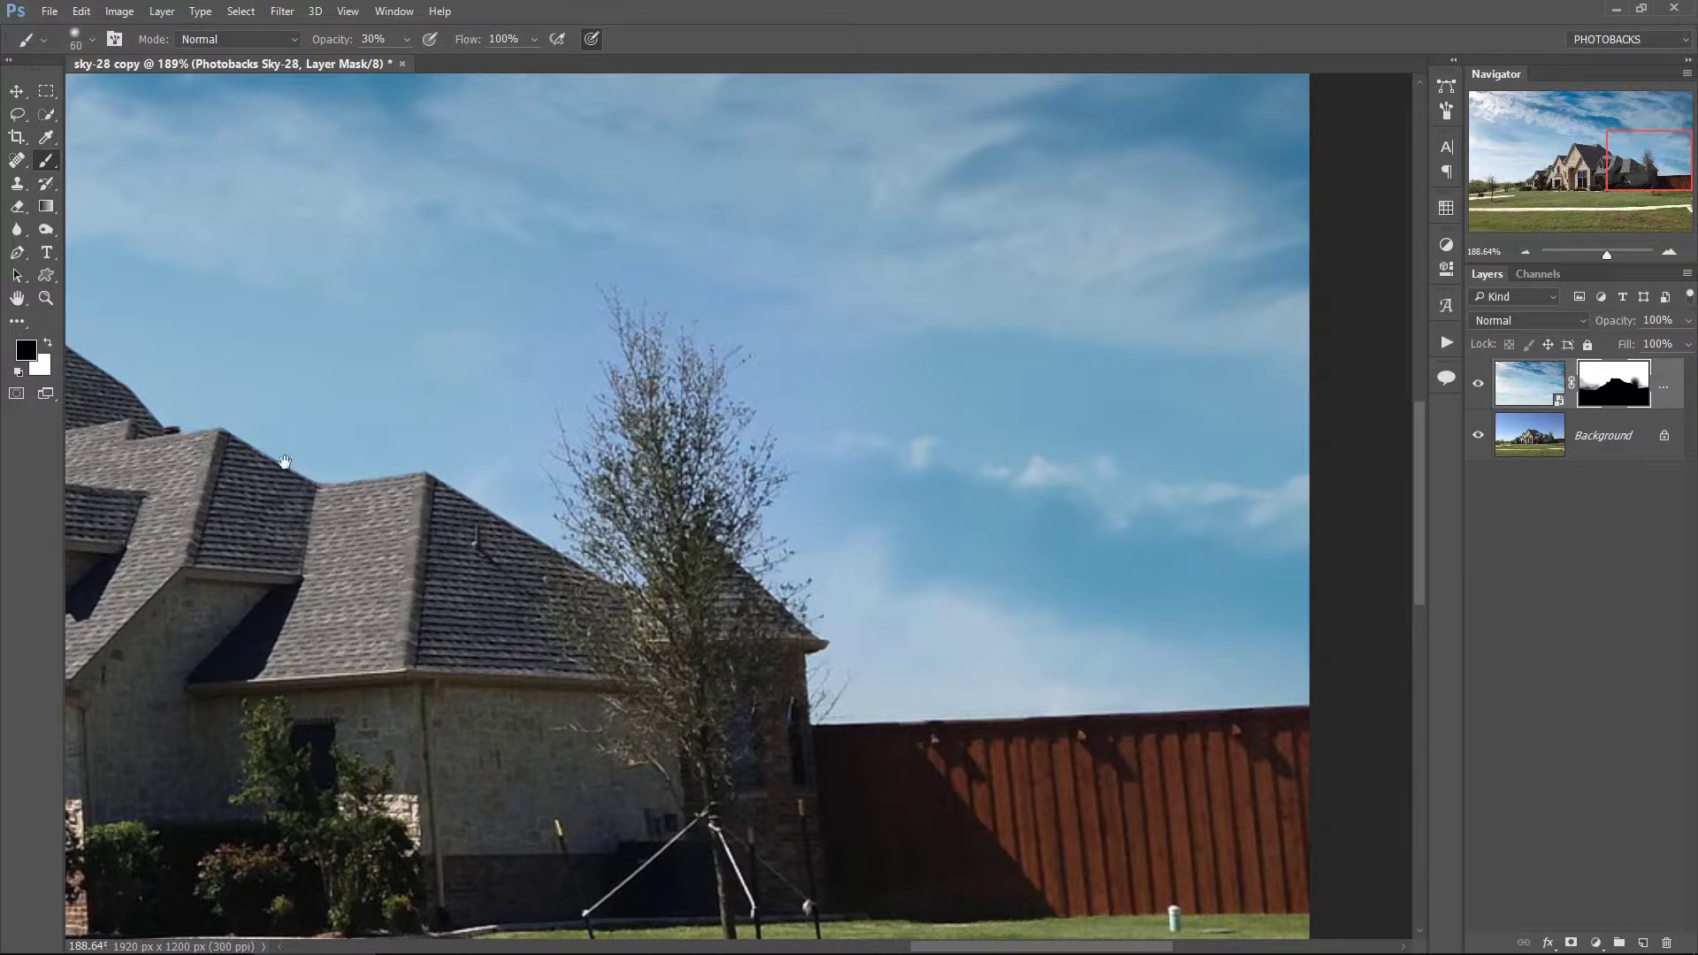
- Examine the blend between the new sky and the house along the full roofline and the trees beside it
left_click_drag(285, 462, 1015, 593)
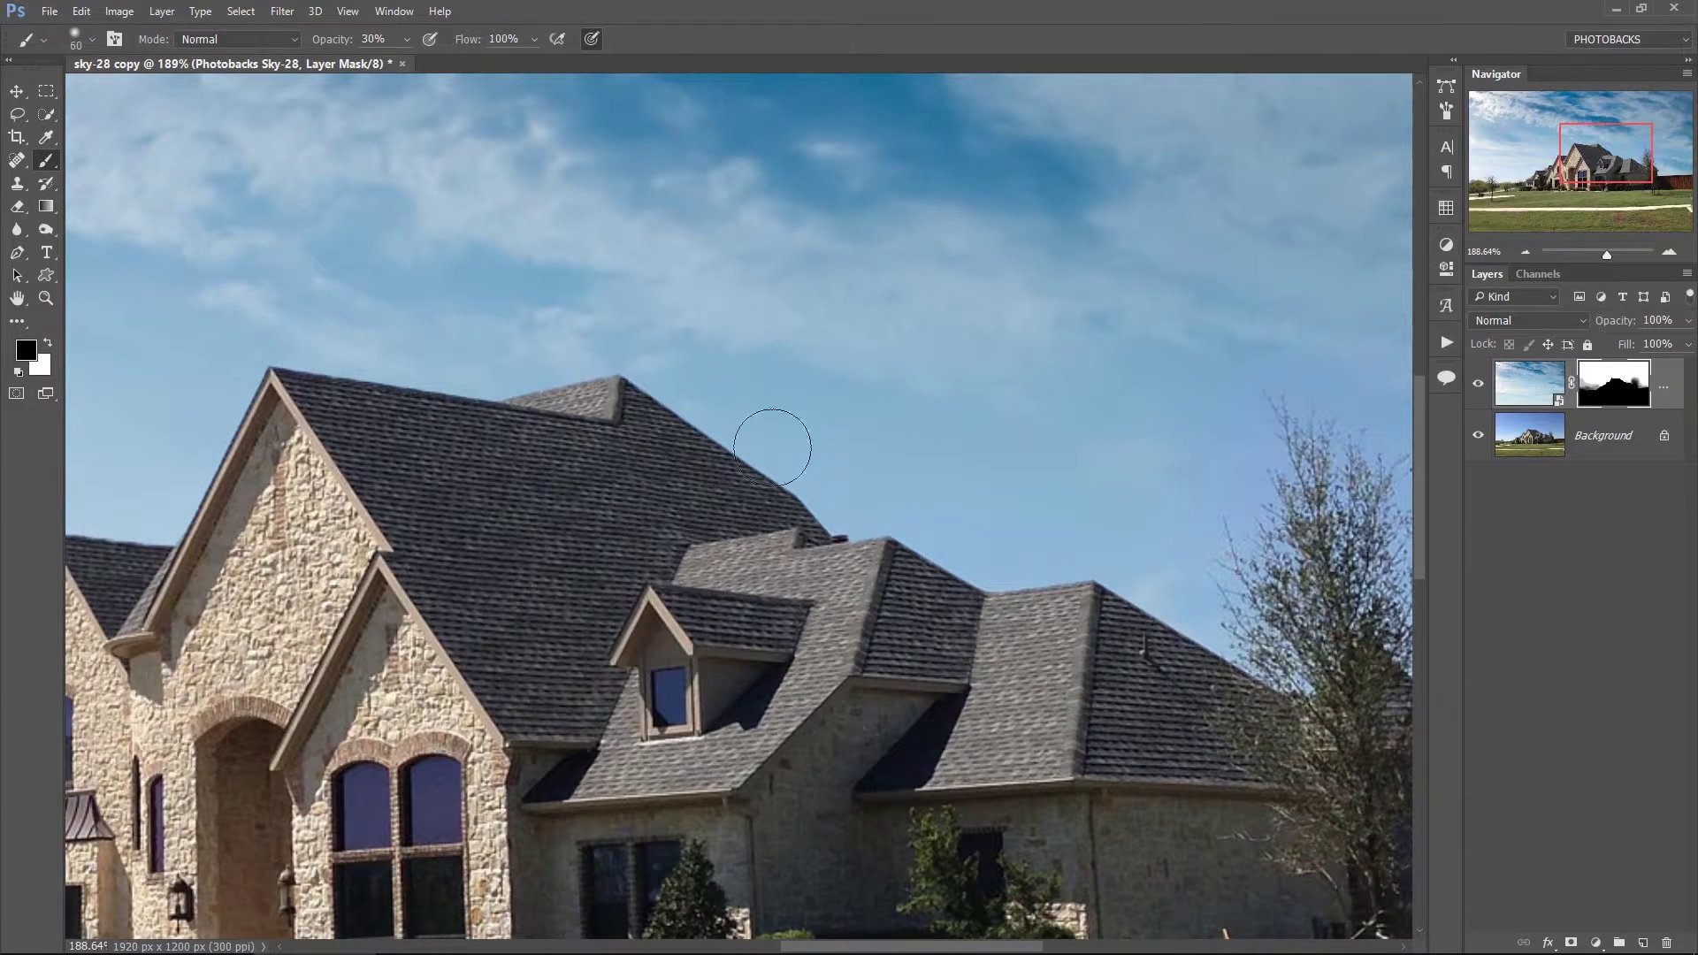
left_click_drag(435, 348, 682, 379)
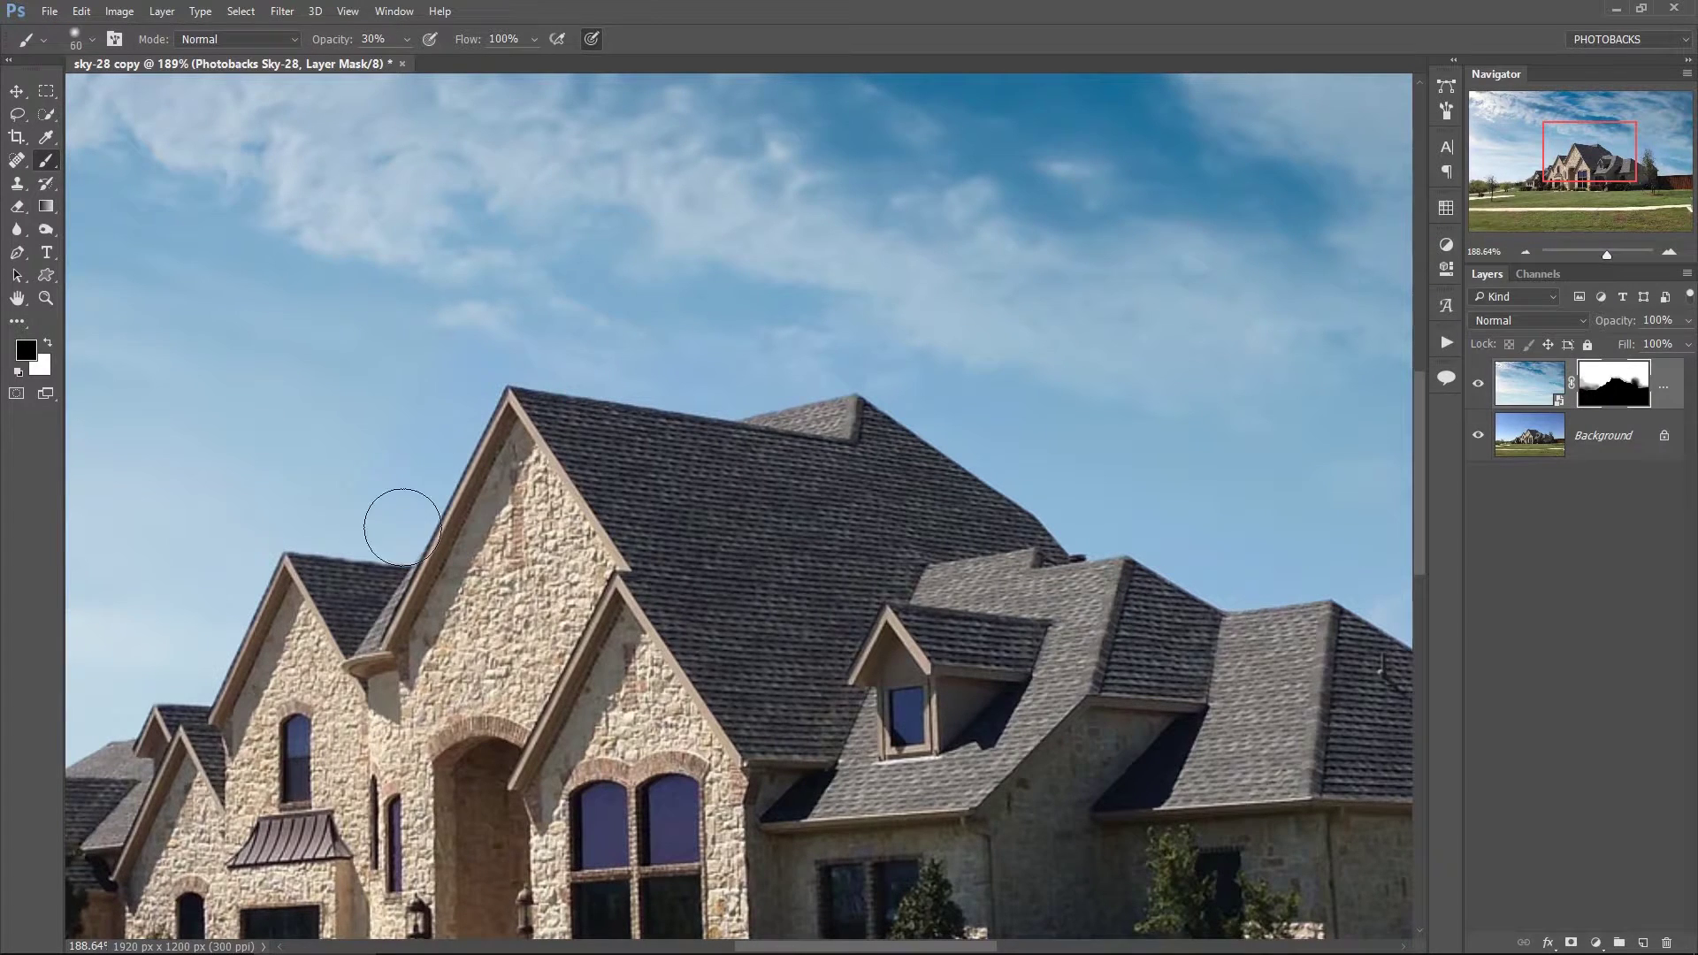
left_click_drag(376, 560, 704, 433)
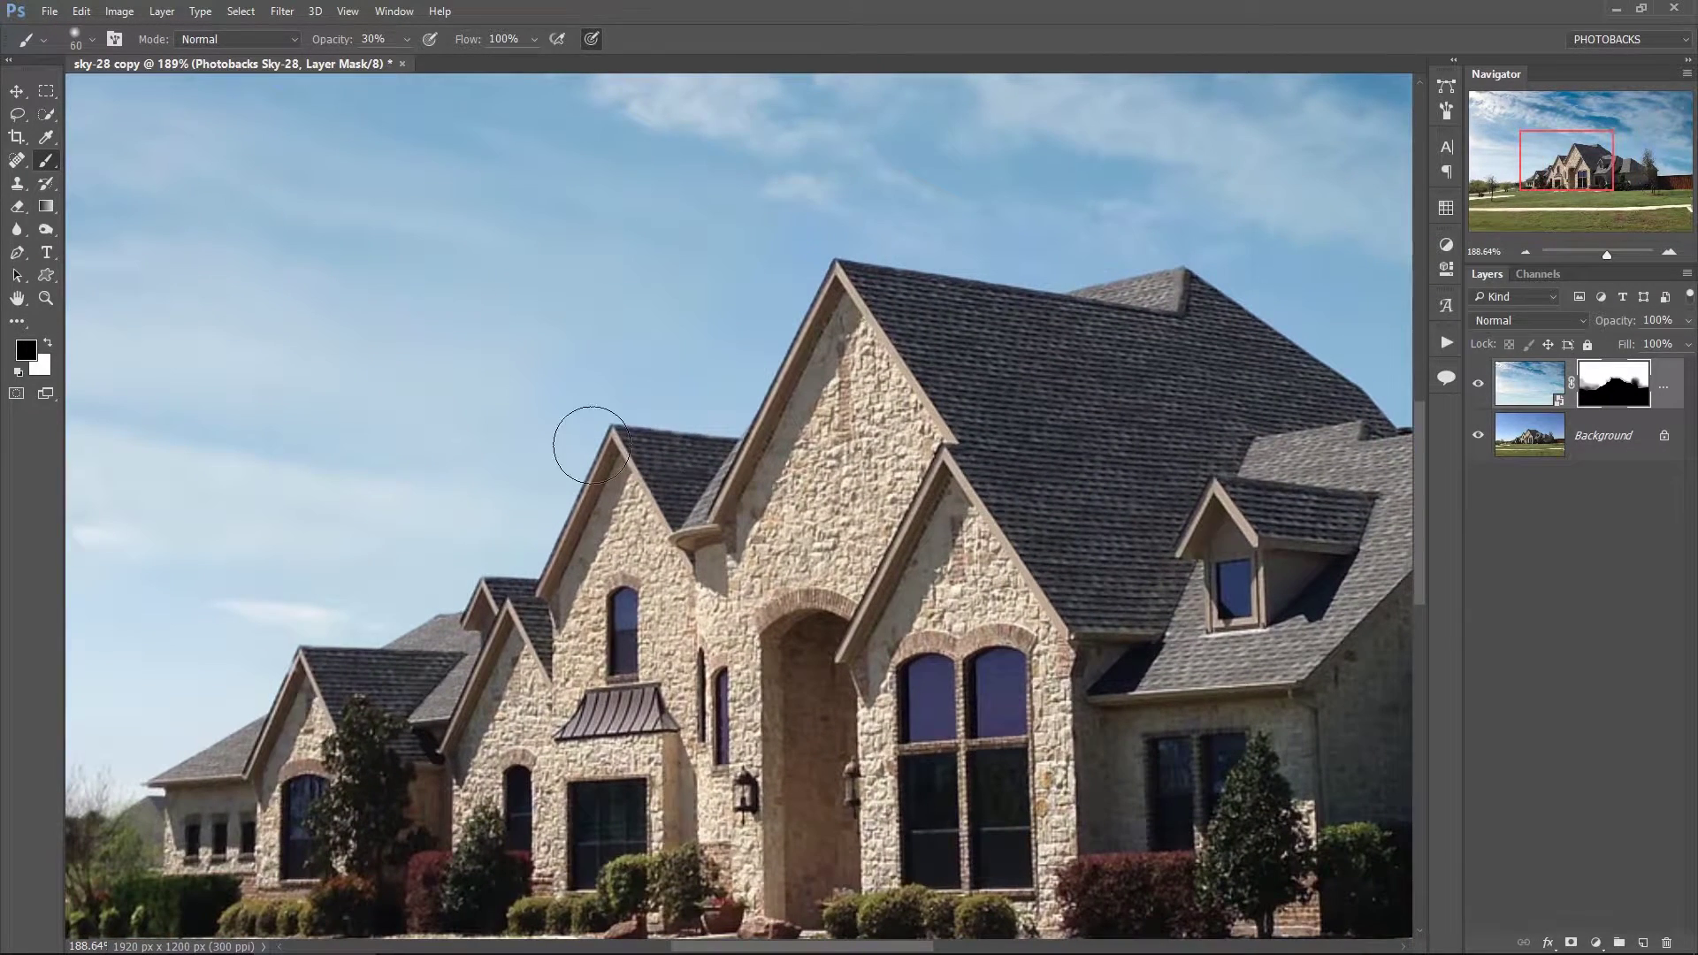
left_click_drag(389, 613, 615, 472)
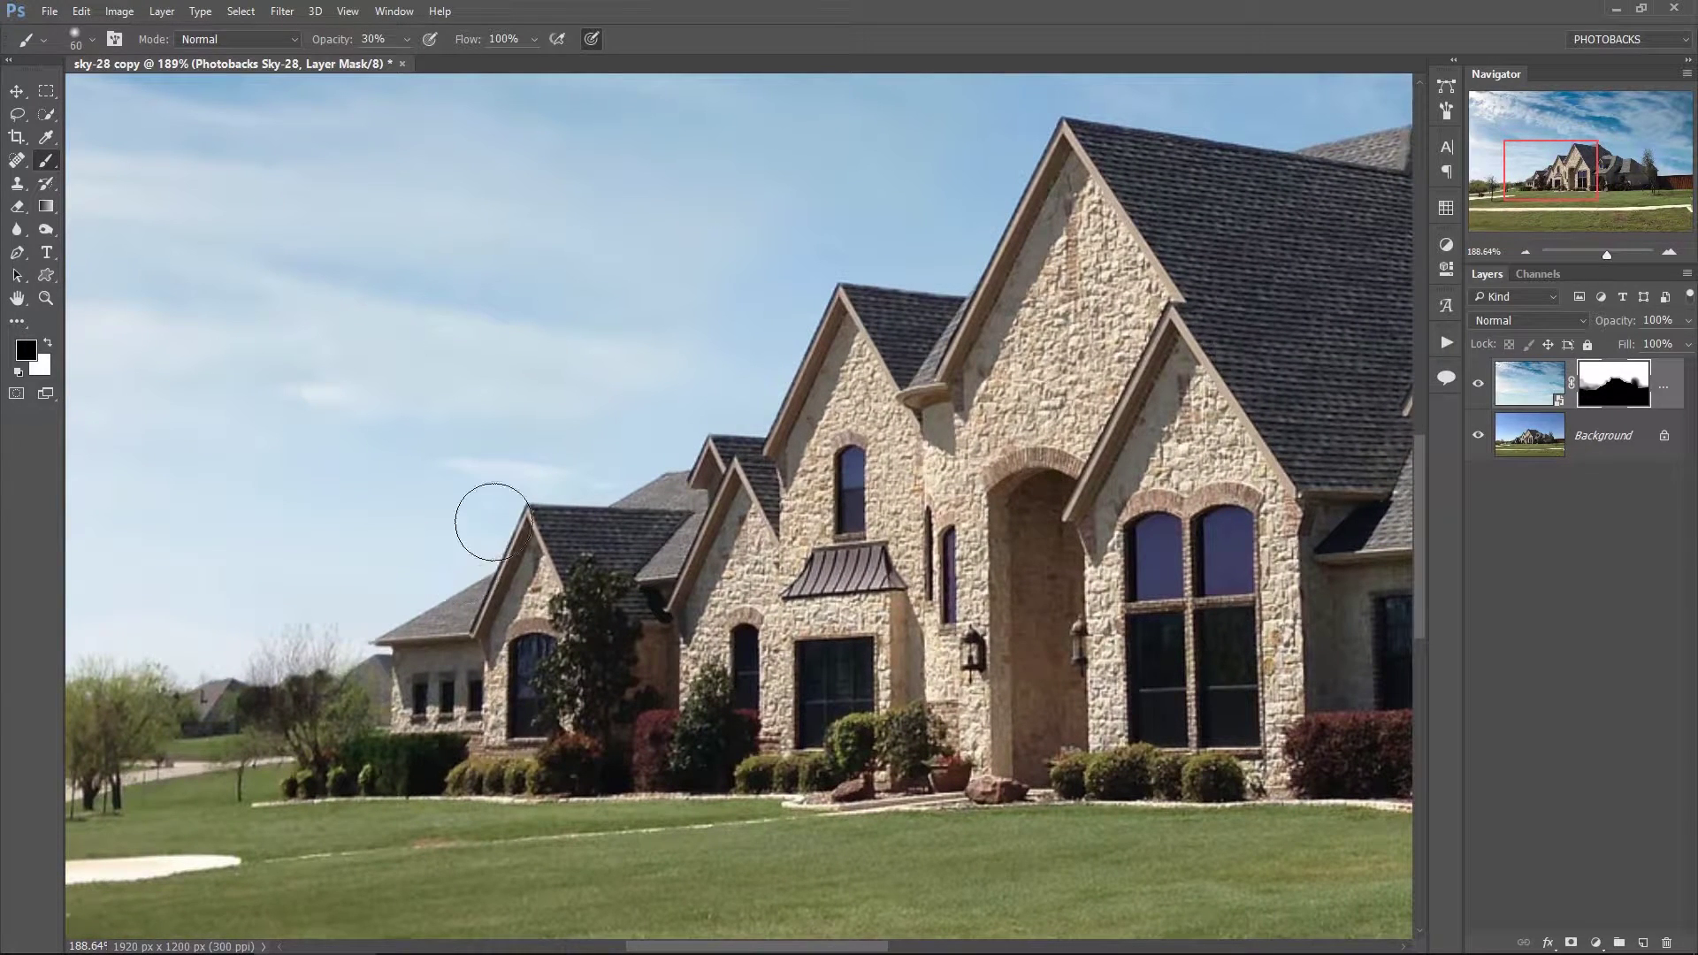
left_click_drag(524, 605, 739, 554)
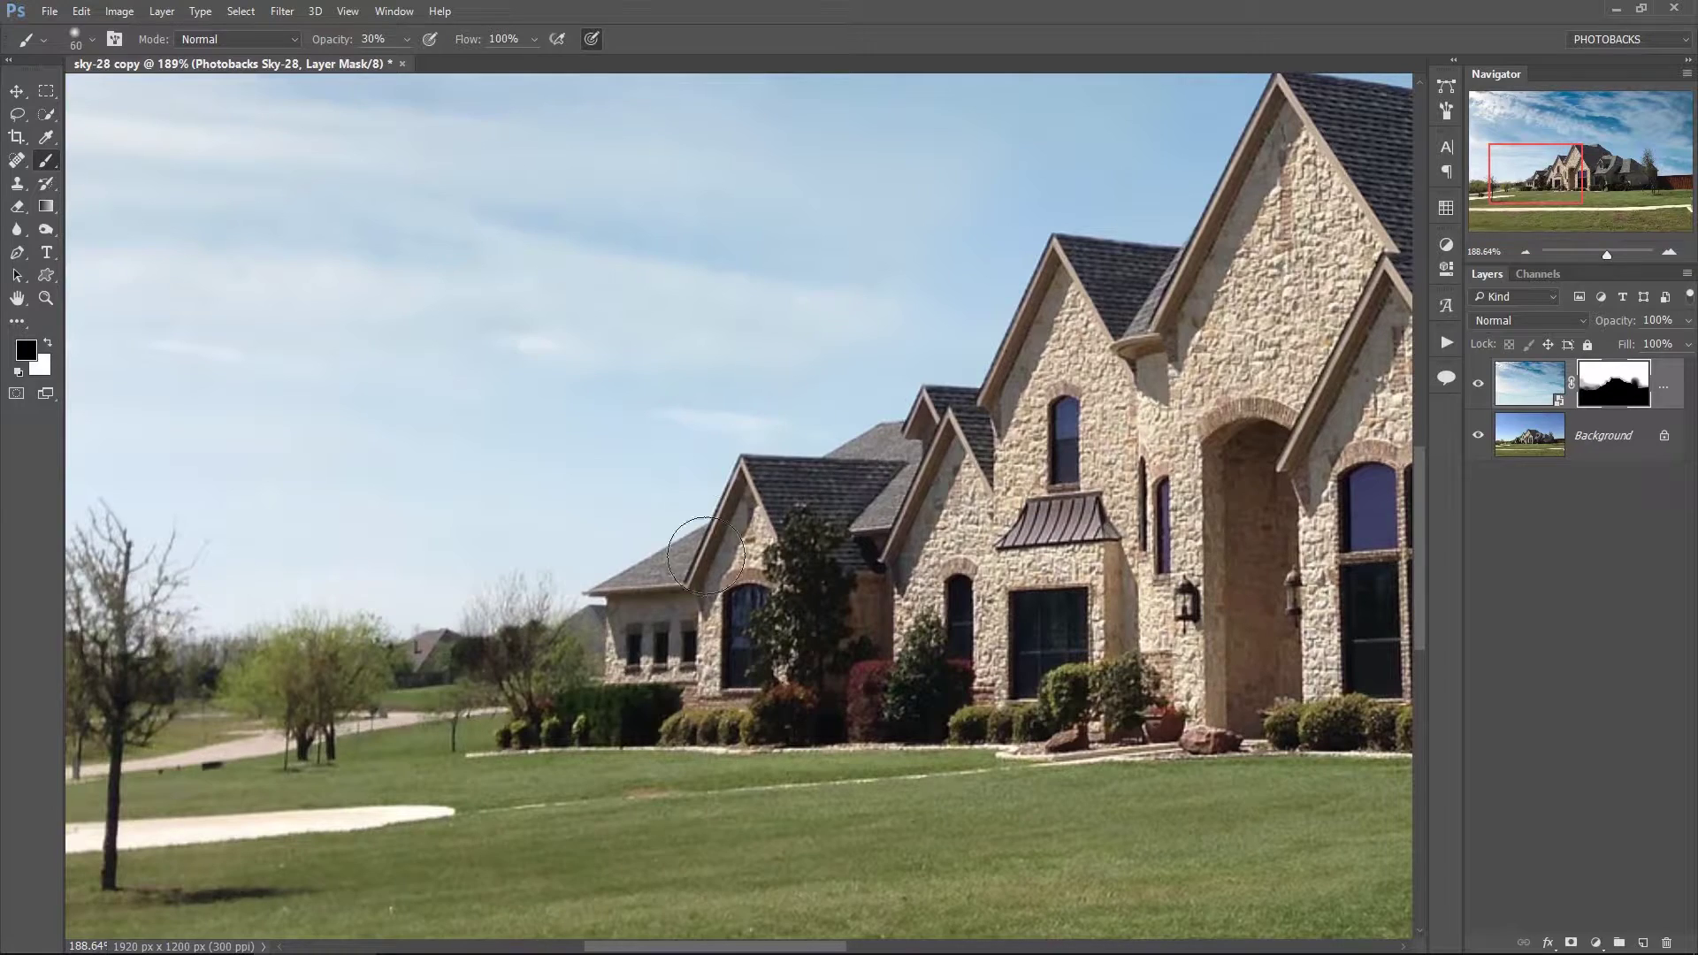
mouse_move(494, 594)
left_mouse_down()
mouse_move(436, 599)
mouse_move(512, 614)
mouse_move(513, 632)
left_mouse_up()
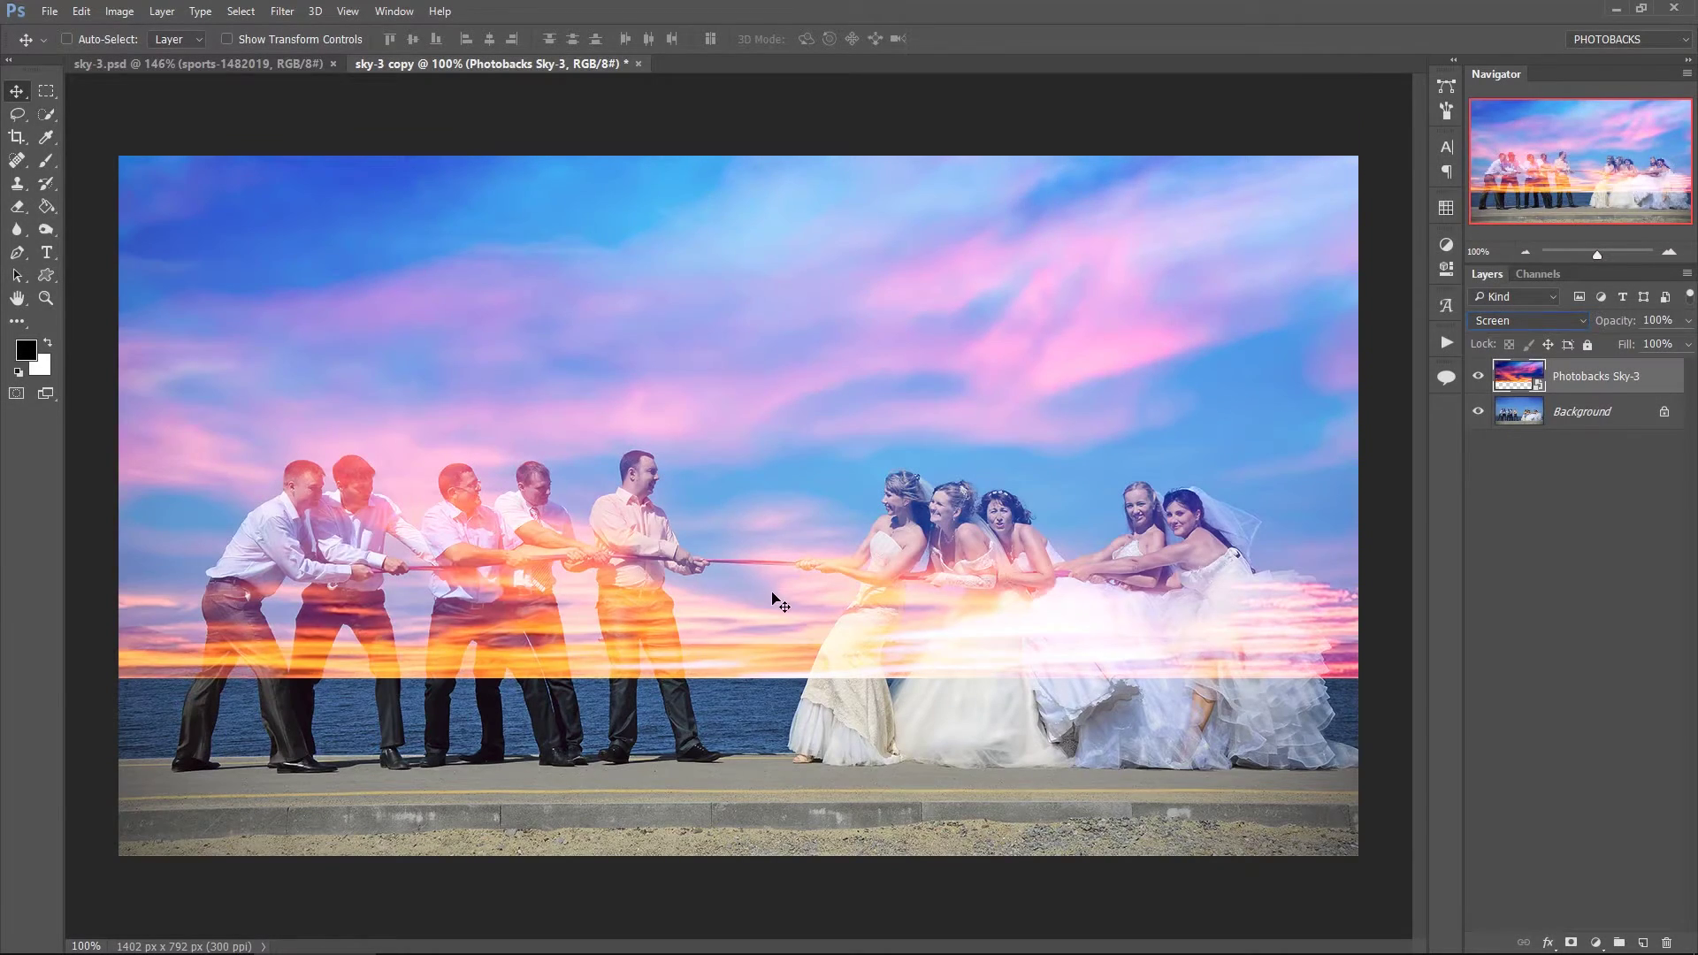
- Reposition the Photobacks Sky-3 layer so its lower edge sits near the sea horizon, and add a layer mask to it
mouse_move(772, 599)
left_mouse_down()
mouse_move(770, 290)
mouse_move(796, 292)
mouse_move(779, 579)
left_mouse_up()
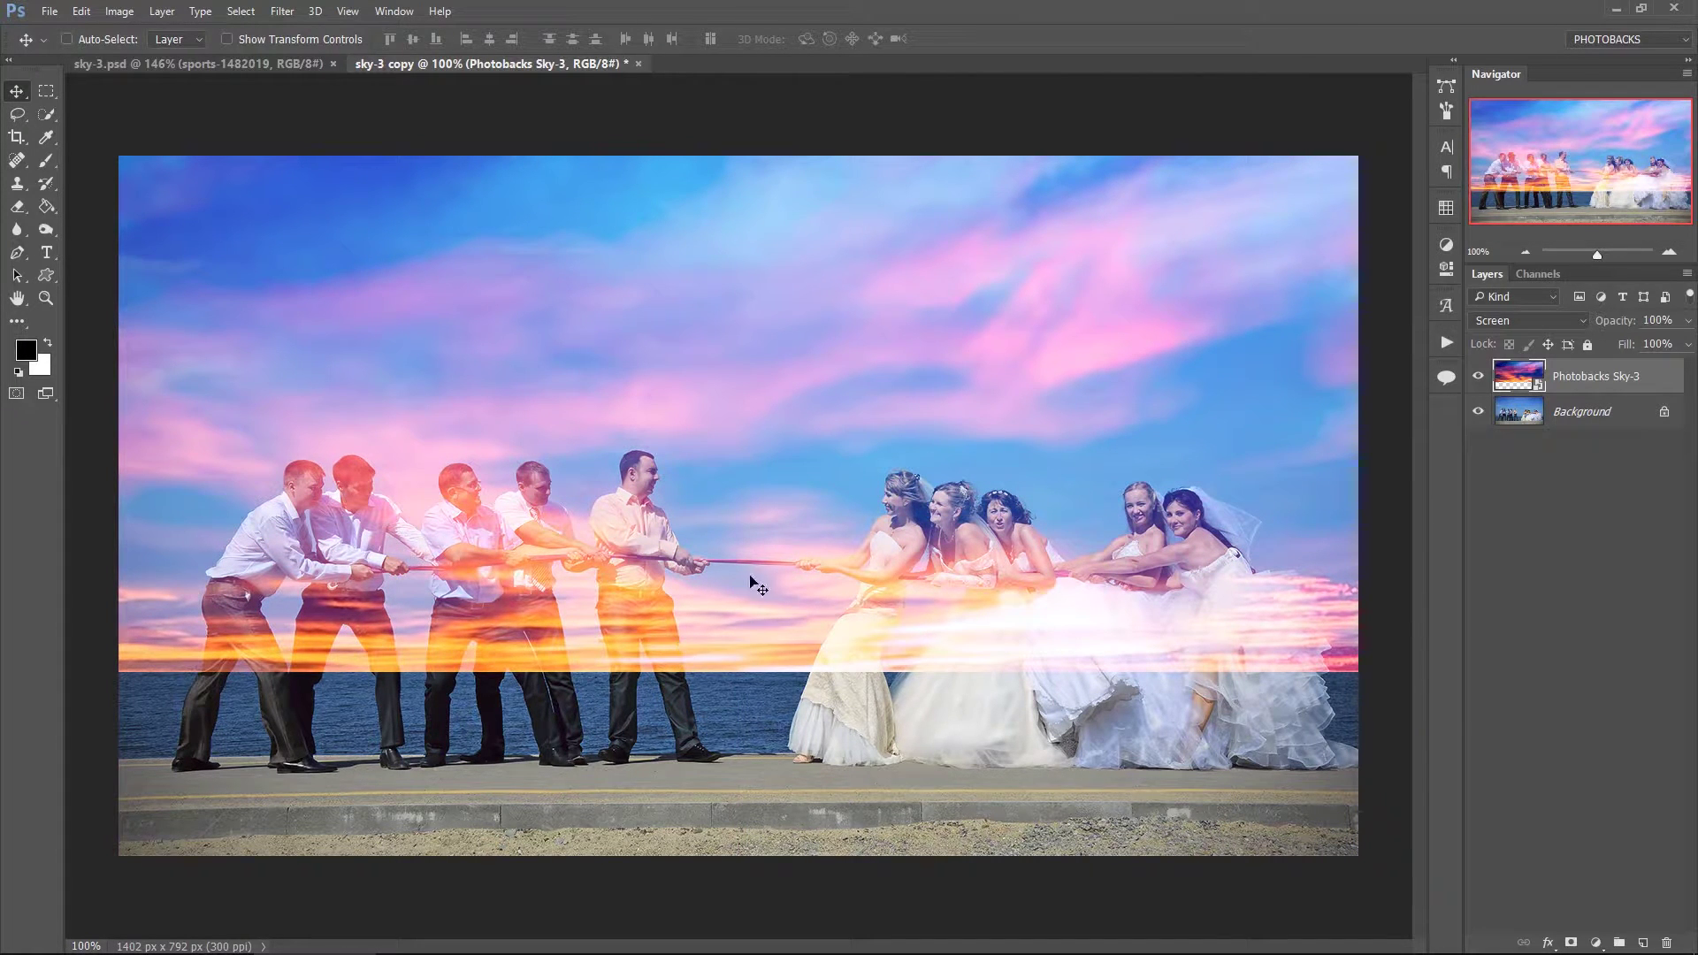
mouse_move(794, 362)
left_mouse_down()
mouse_move(768, 555)
mouse_move(769, 369)
left_mouse_up()
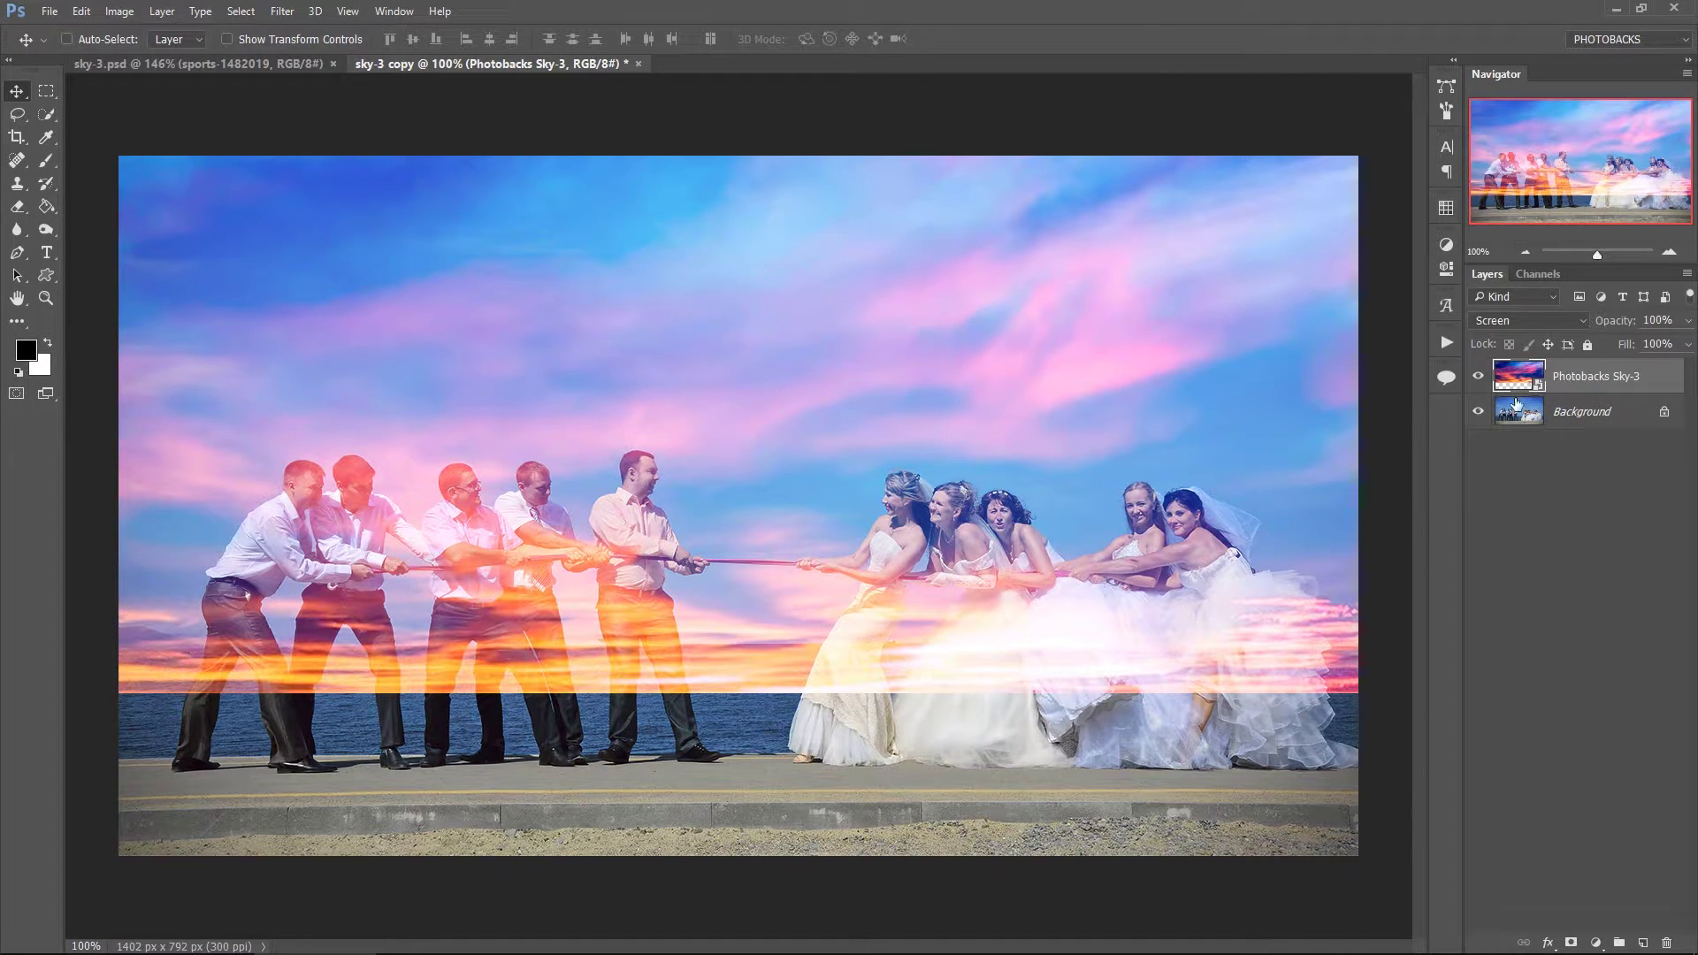
left_click(1572, 943)
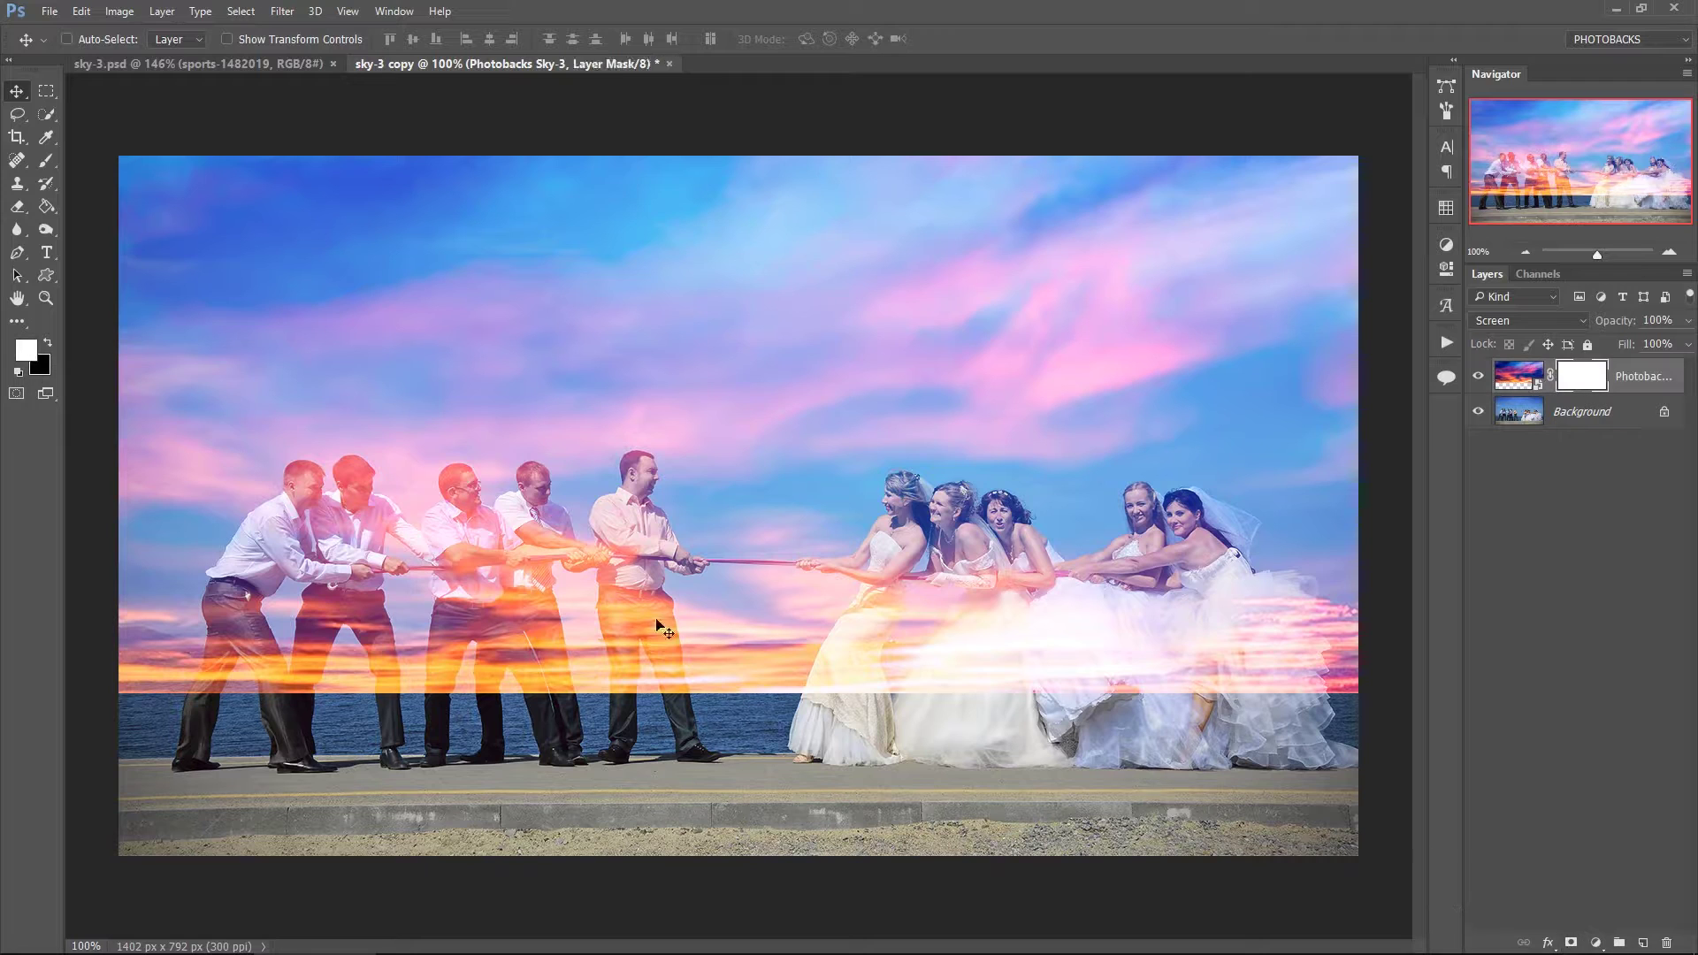
- Fade the sky's lower edge on its mask with a black Foreground to Transparent linear gradient drawn upward from the horizon
left_click(51, 214)
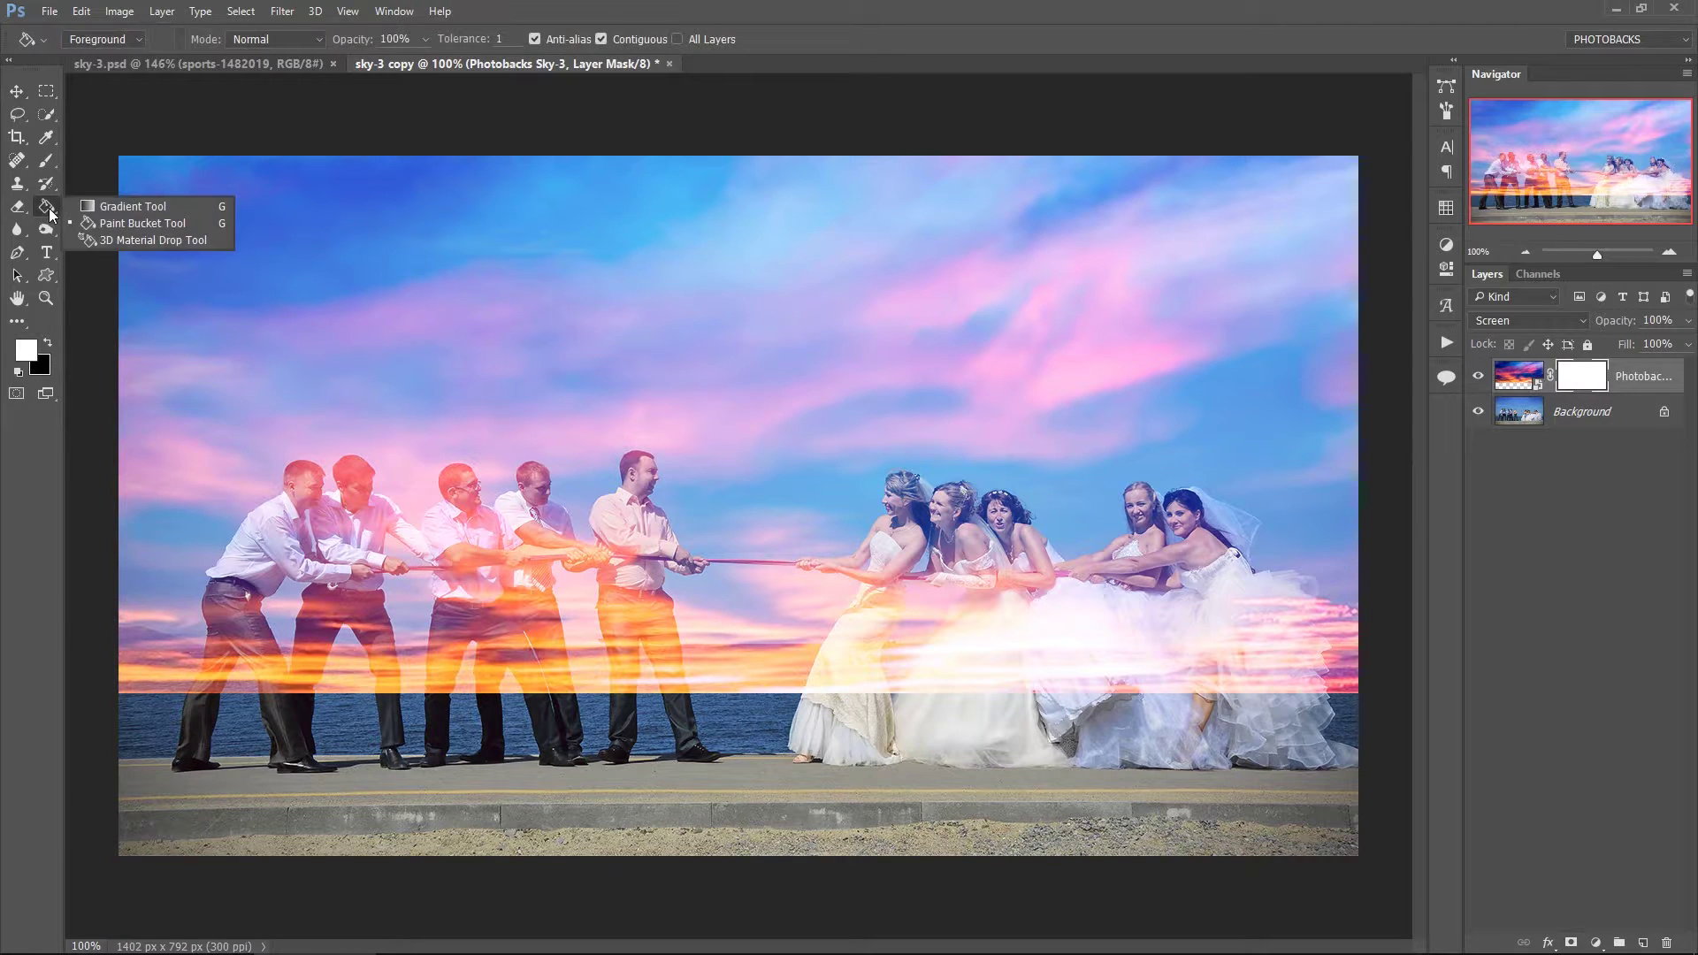
left_click(106, 208)
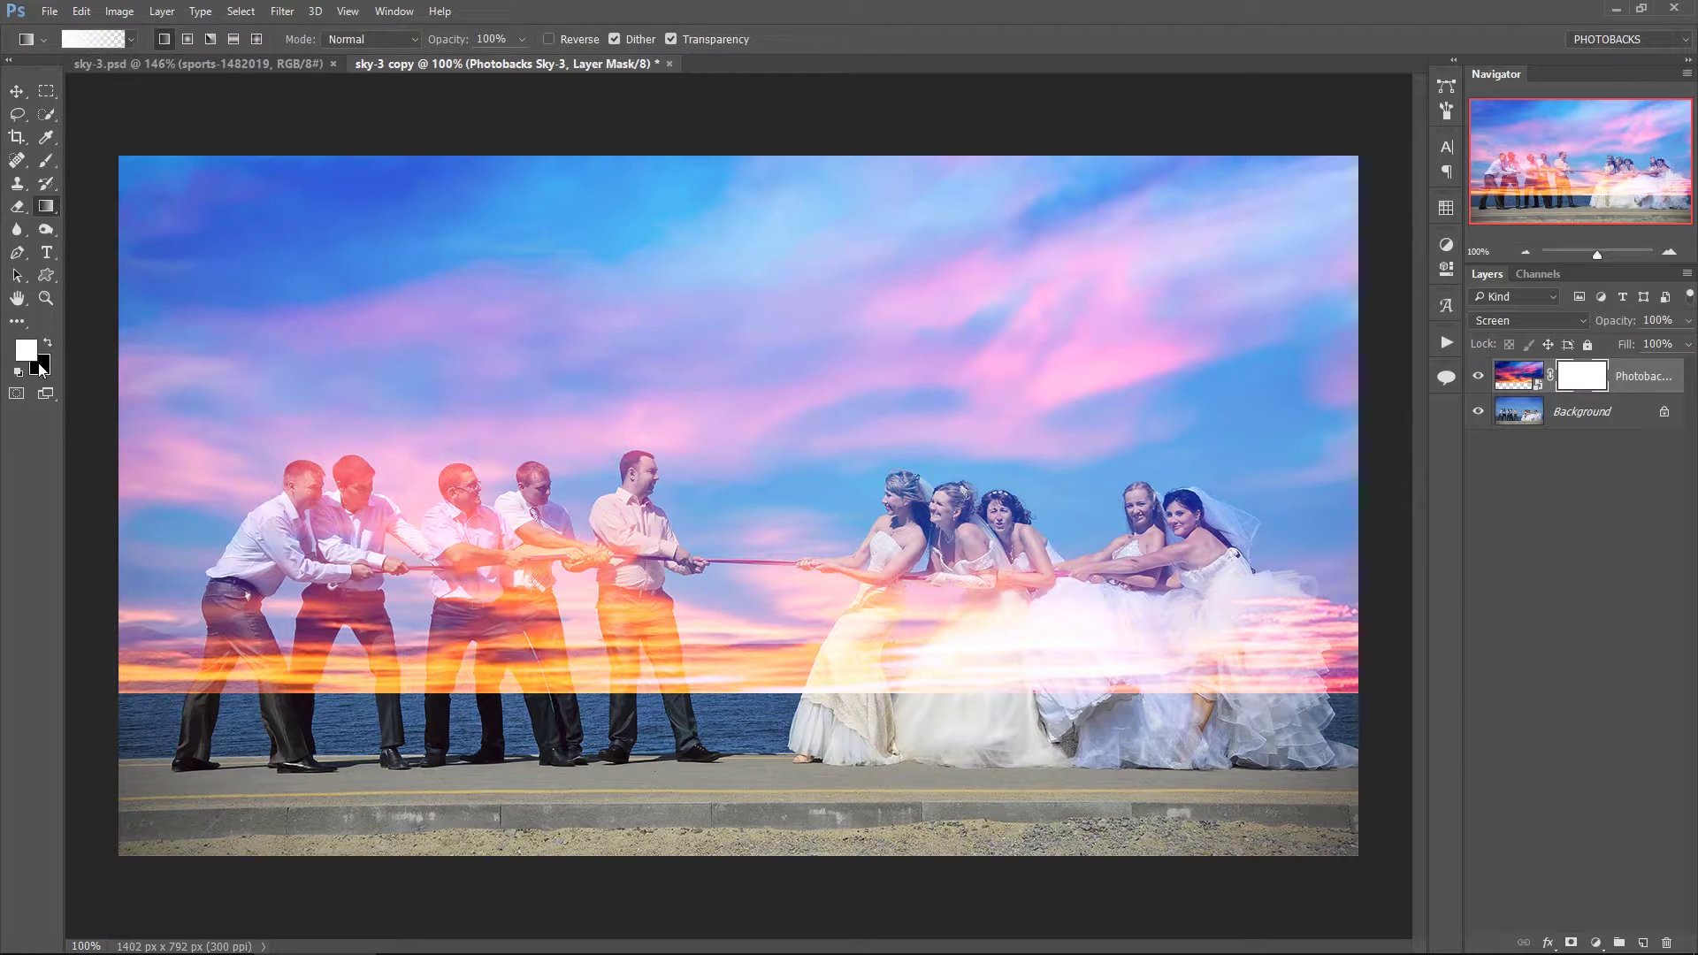
key("x")
left_click(99, 42)
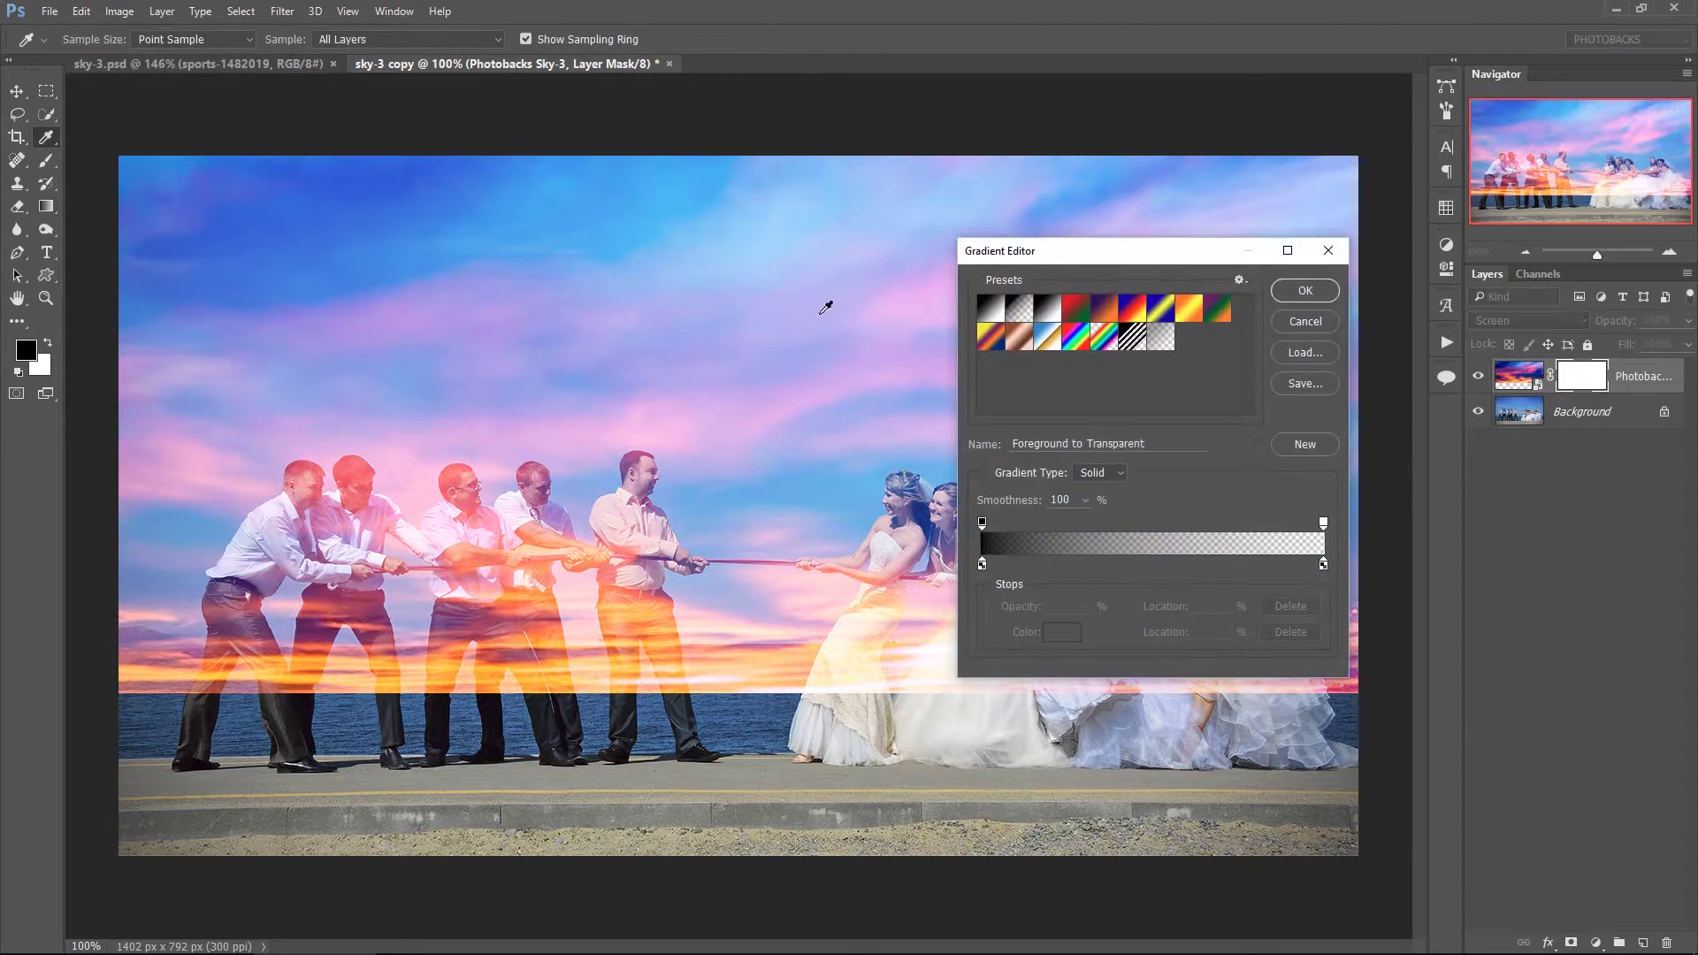
left_click_drag(1115, 261, 768, 260)
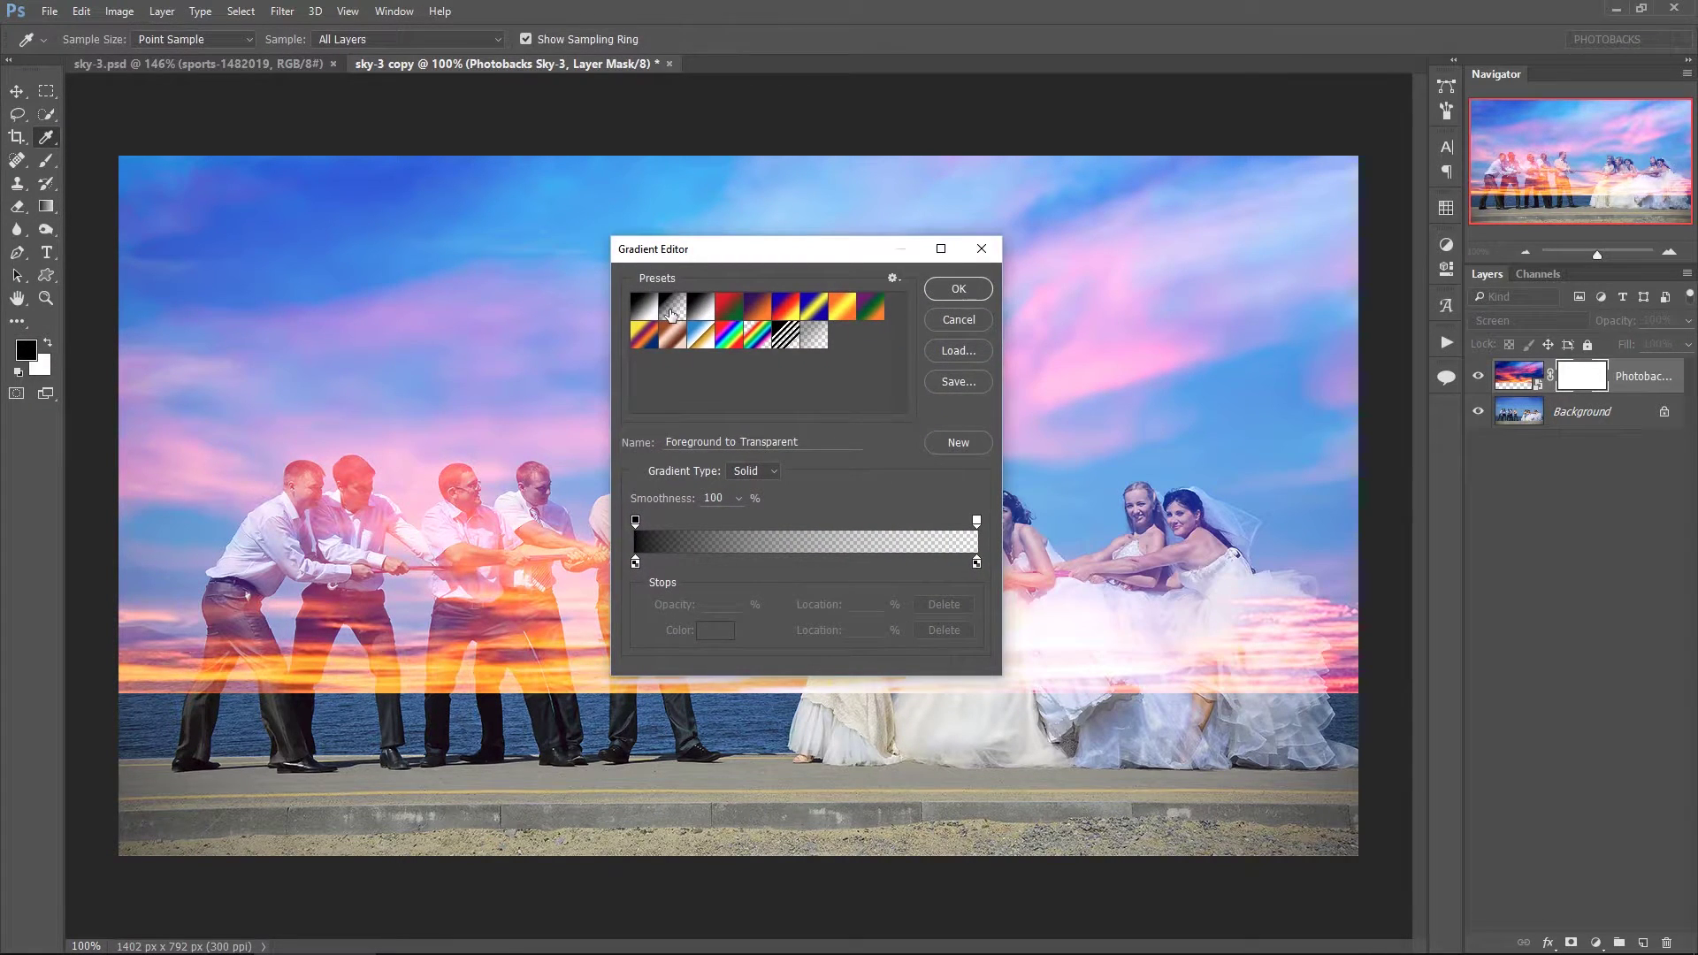
left_click(959, 289)
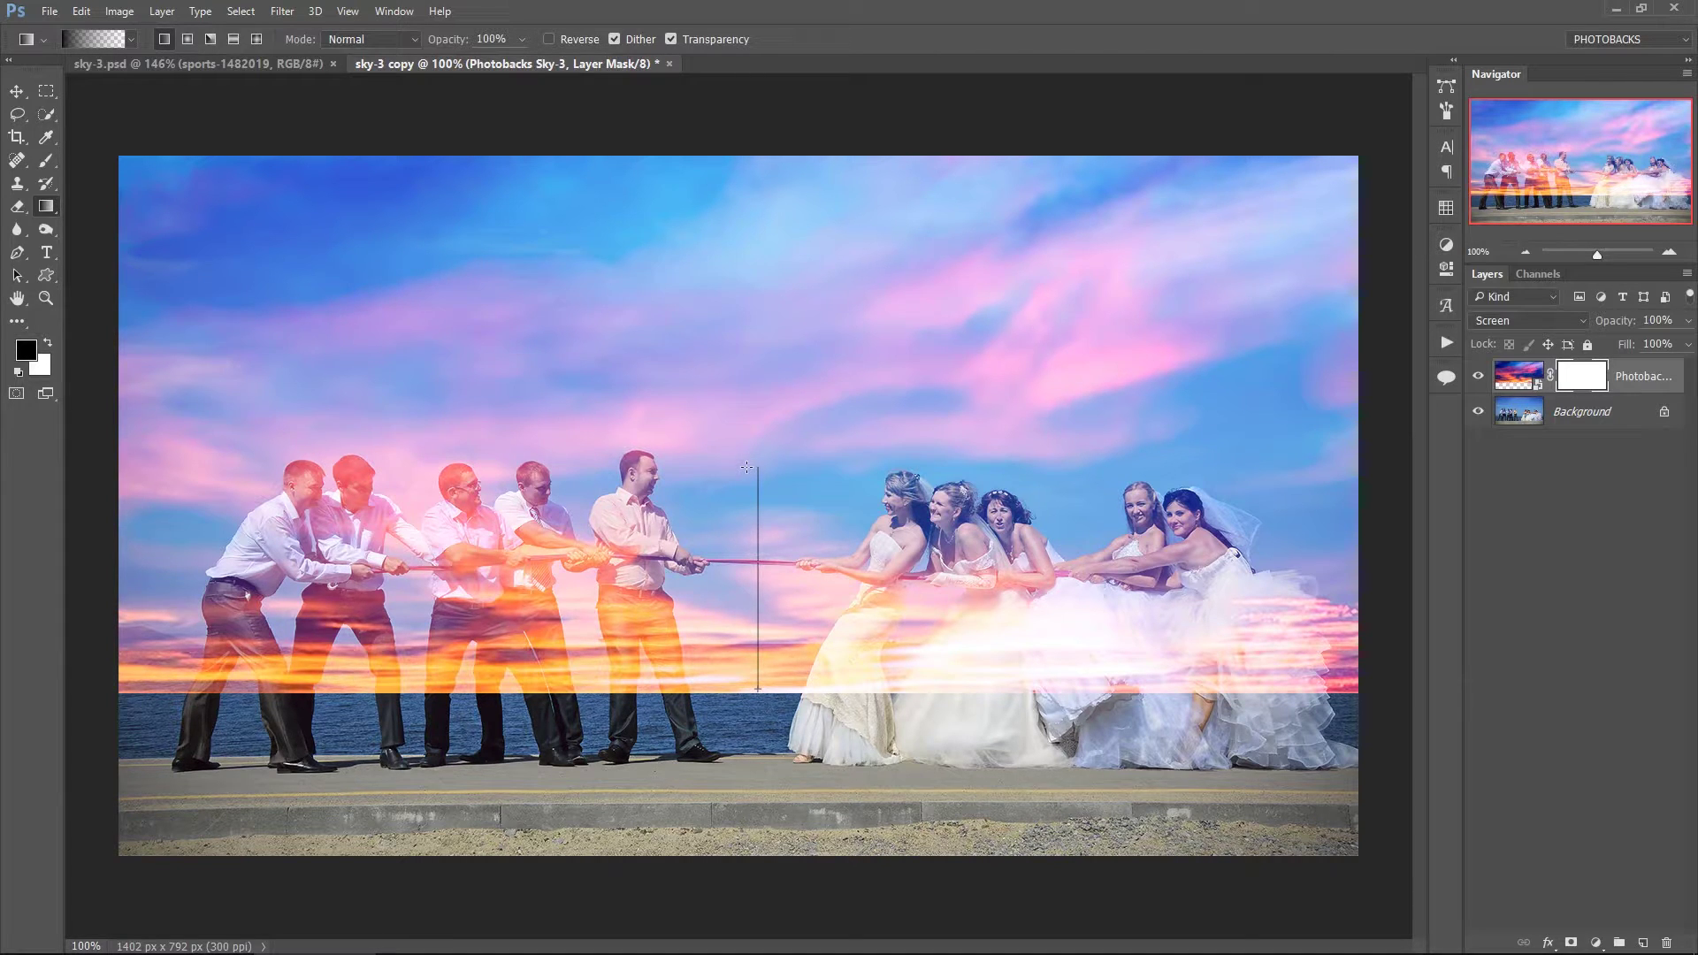
left_click_drag(747, 467, 746, 467)
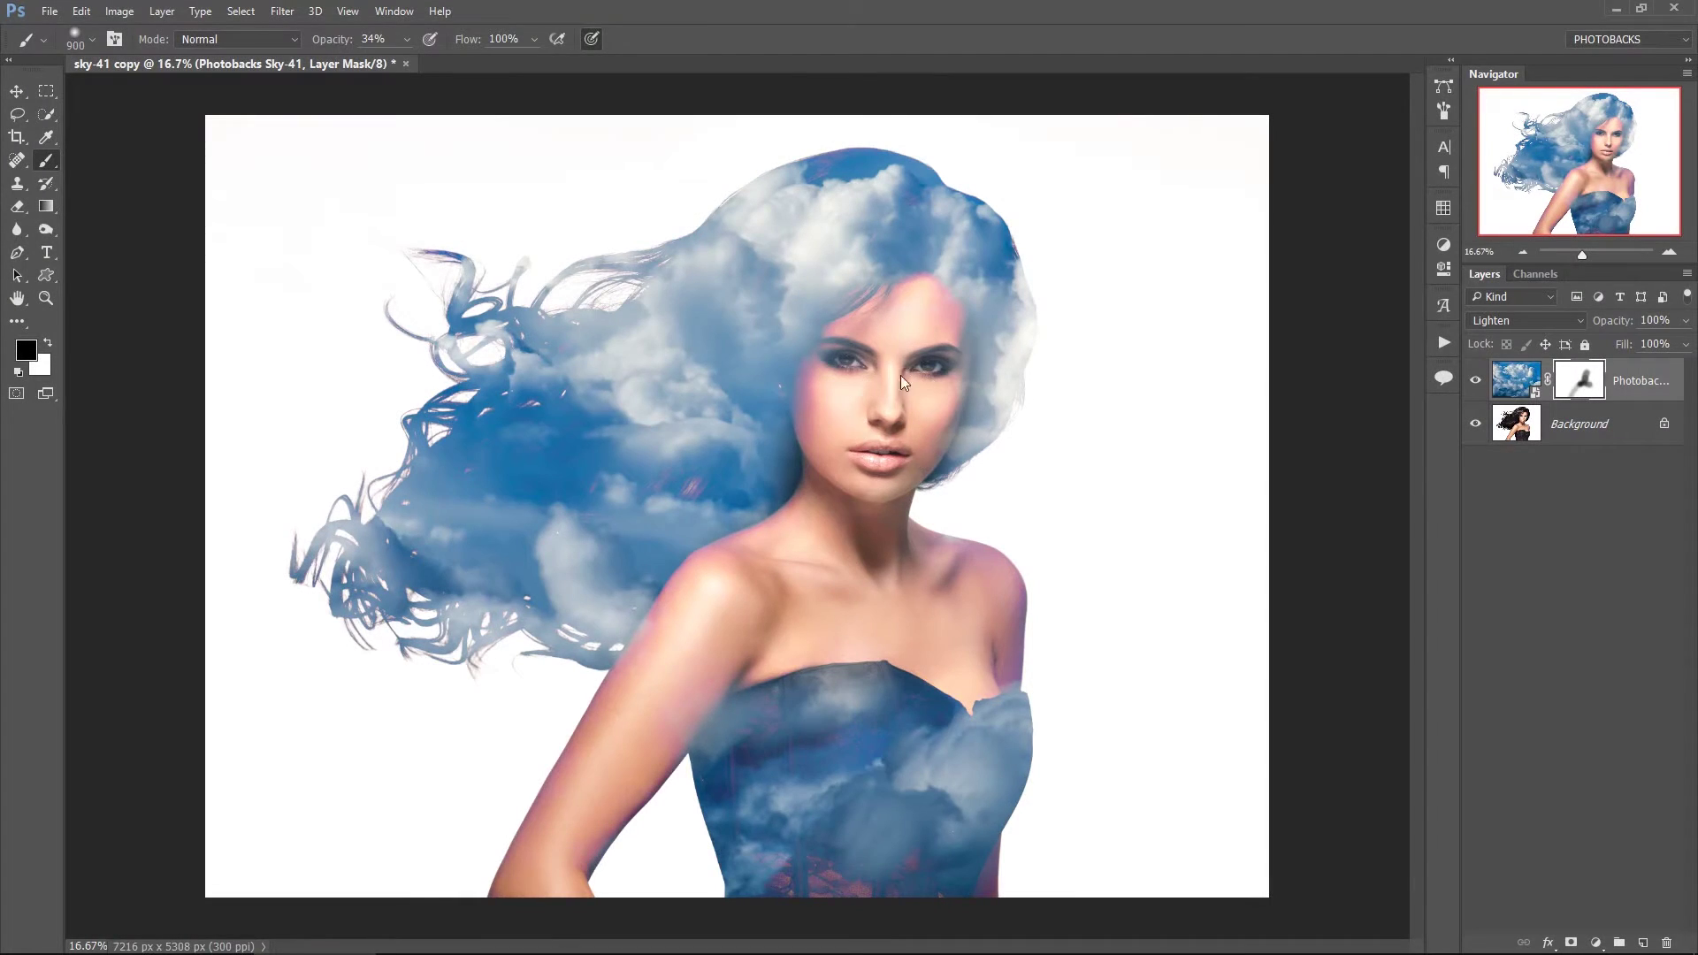
- Reduce the brush to 200 and paint black at 34% opacity on the portrait's sky mask around the woman's lower face
scroll(938, 423, "up", 7)
left_click_drag(884, 385, 785, 432)
key("bracketleft")
key("bracketleft")
key("bracketleft")
key("bracketleft")
key("bracketleft")
key("bracketleft")
key("bracketleft")
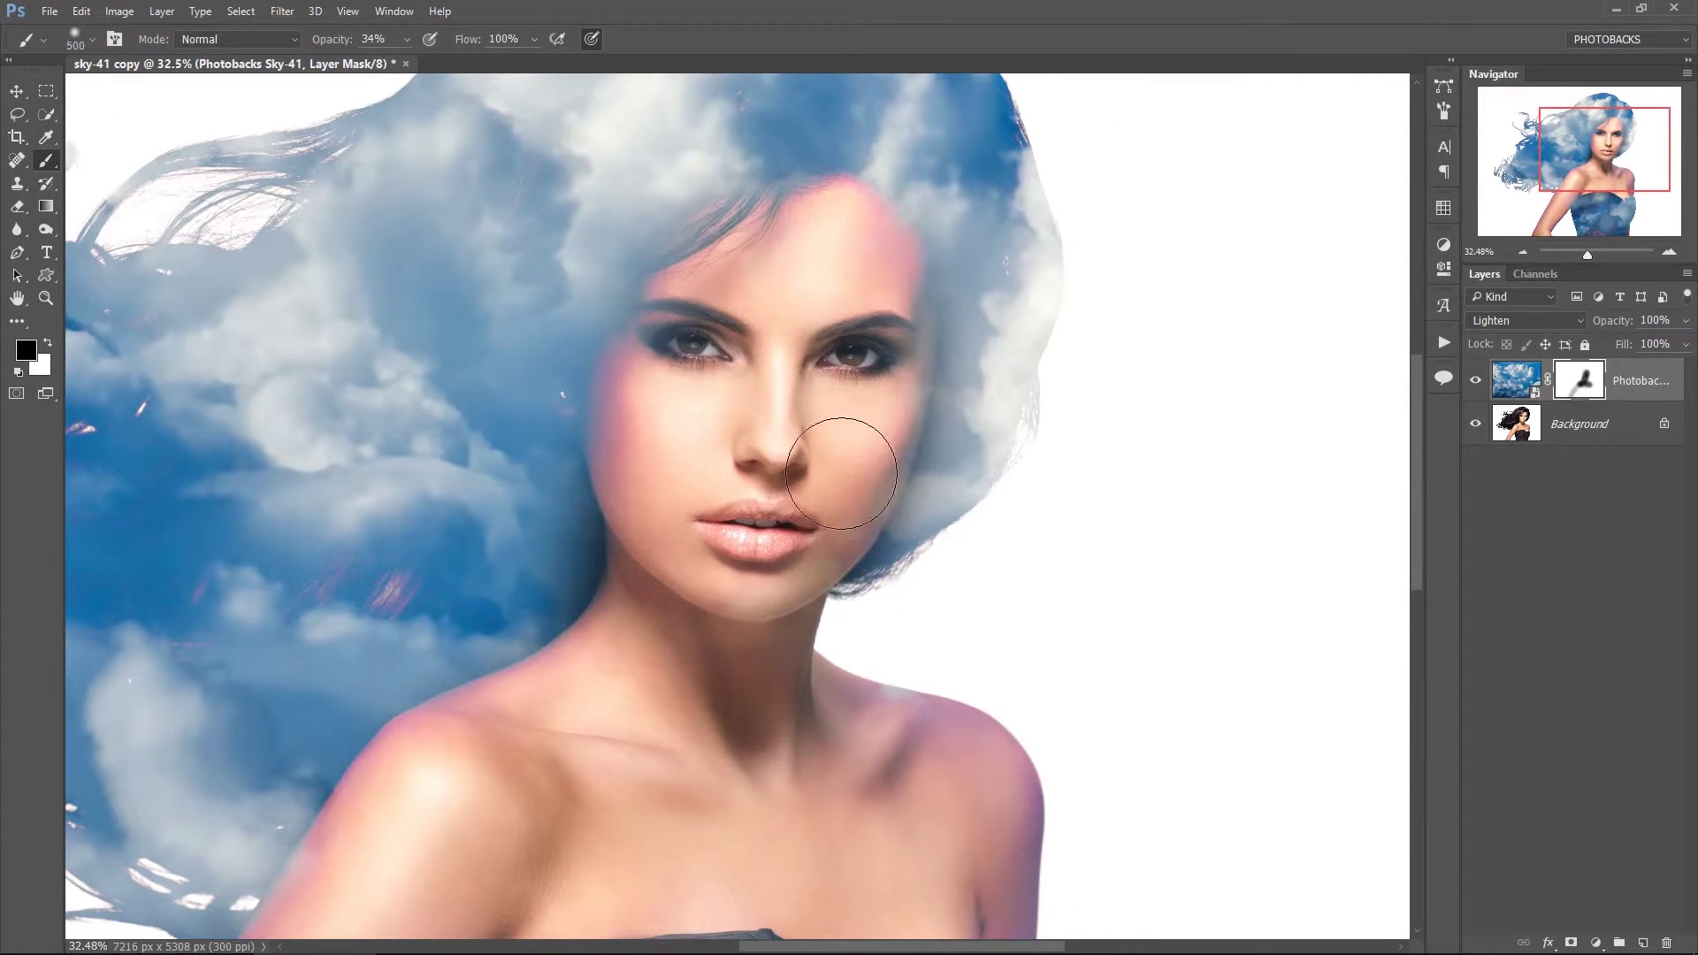
key("bracketleft")
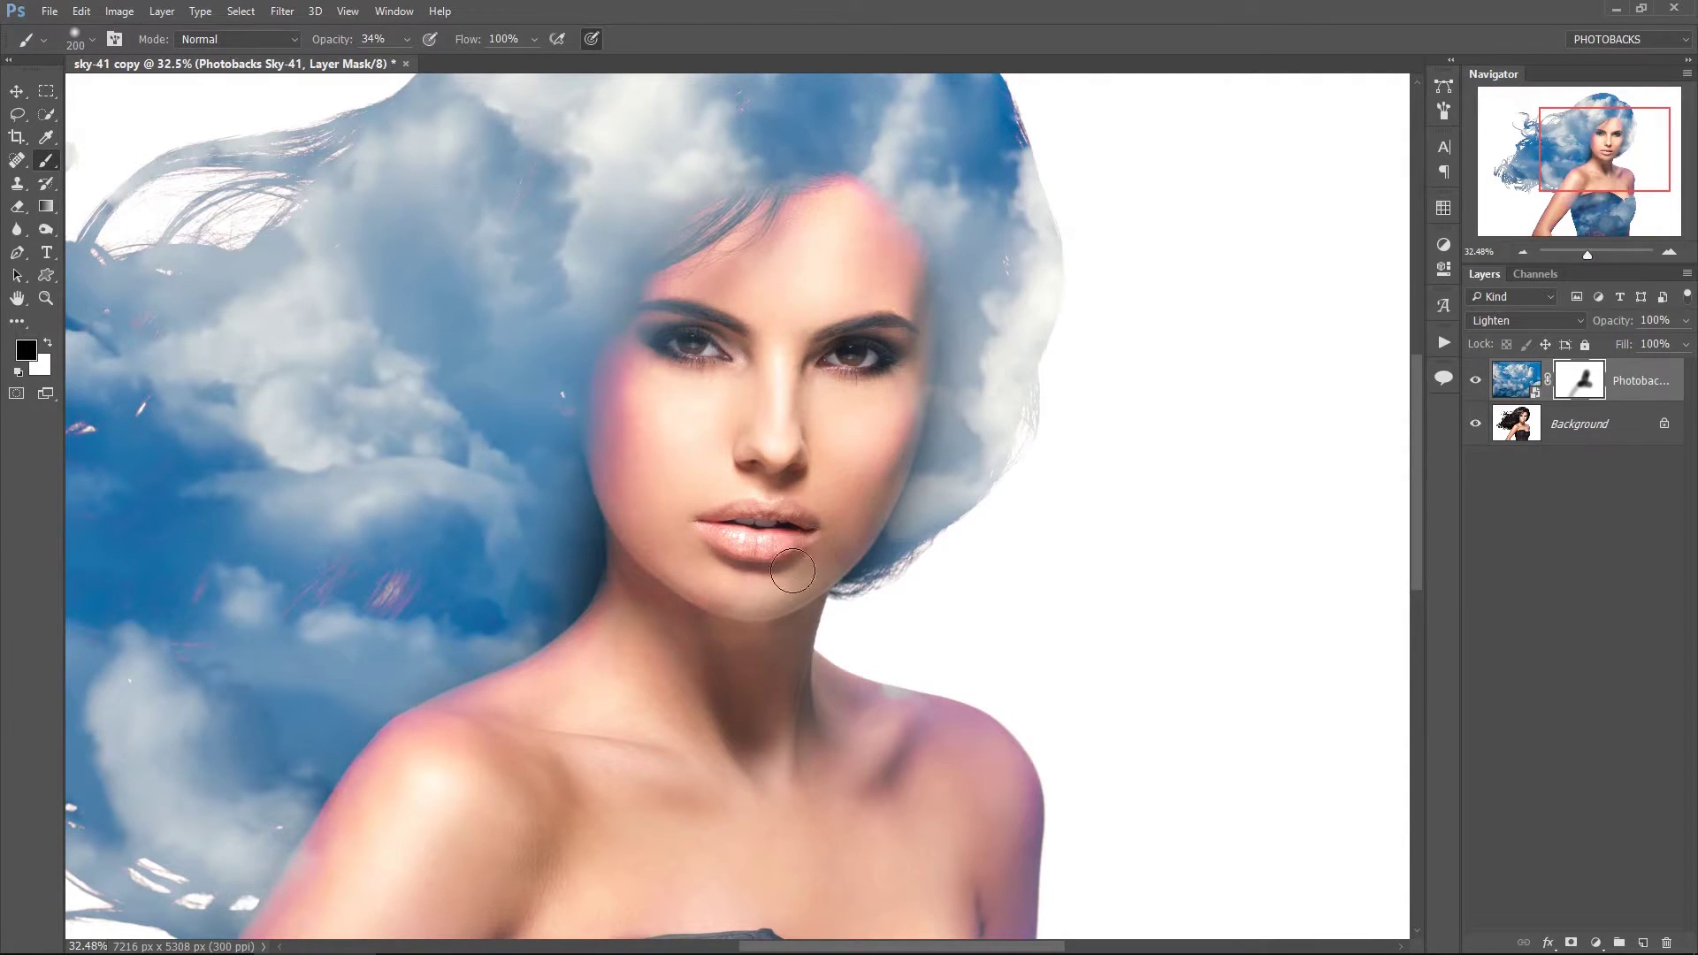
- Raise the brush opacity to 52% and paint black on the mask over the woman's jaw and neck to restore the skin
left_click(406, 40)
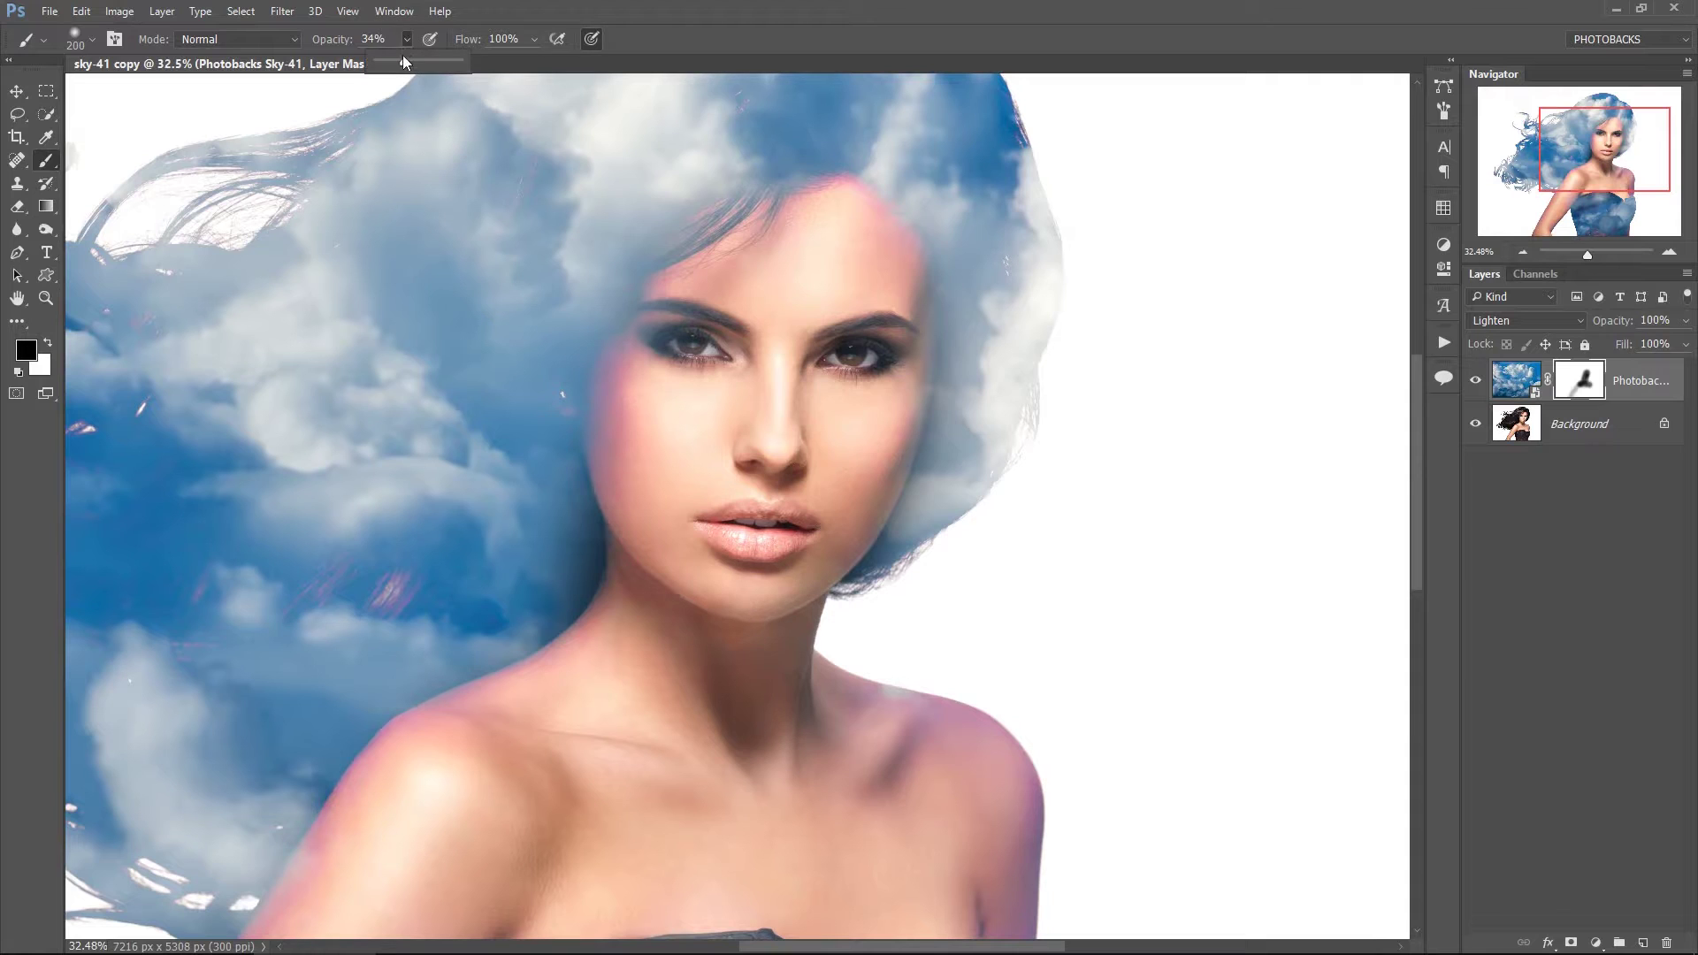
left_click(672, 4)
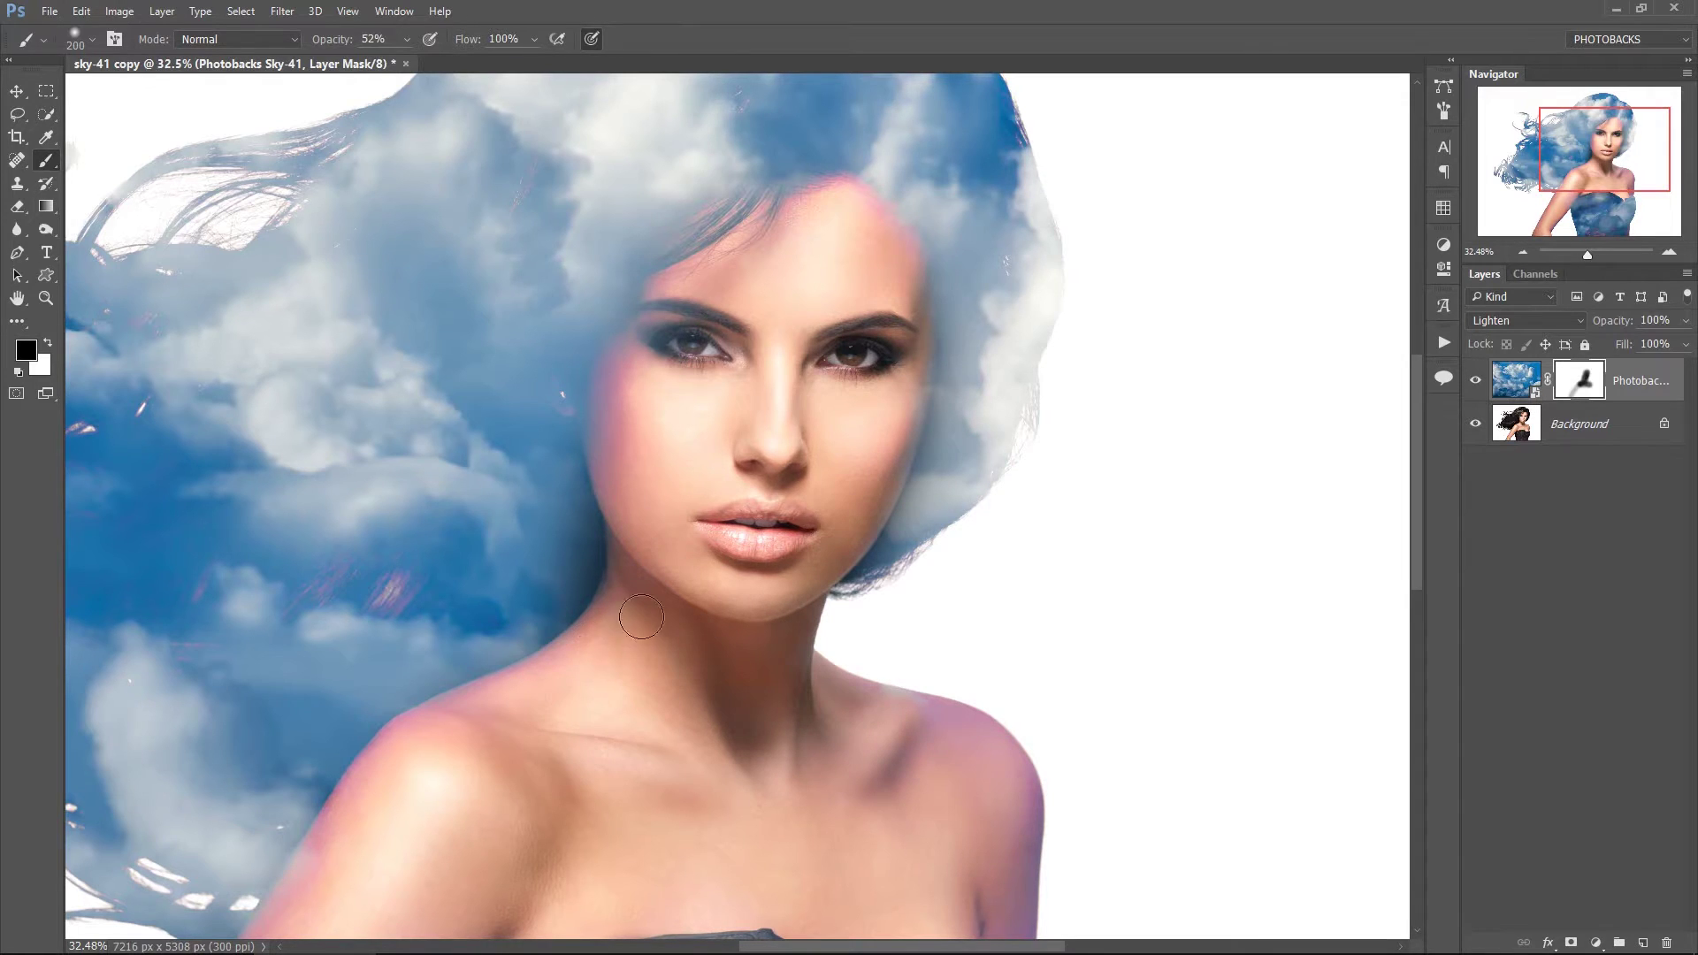
right_click(721, 416)
left_click(761, 439)
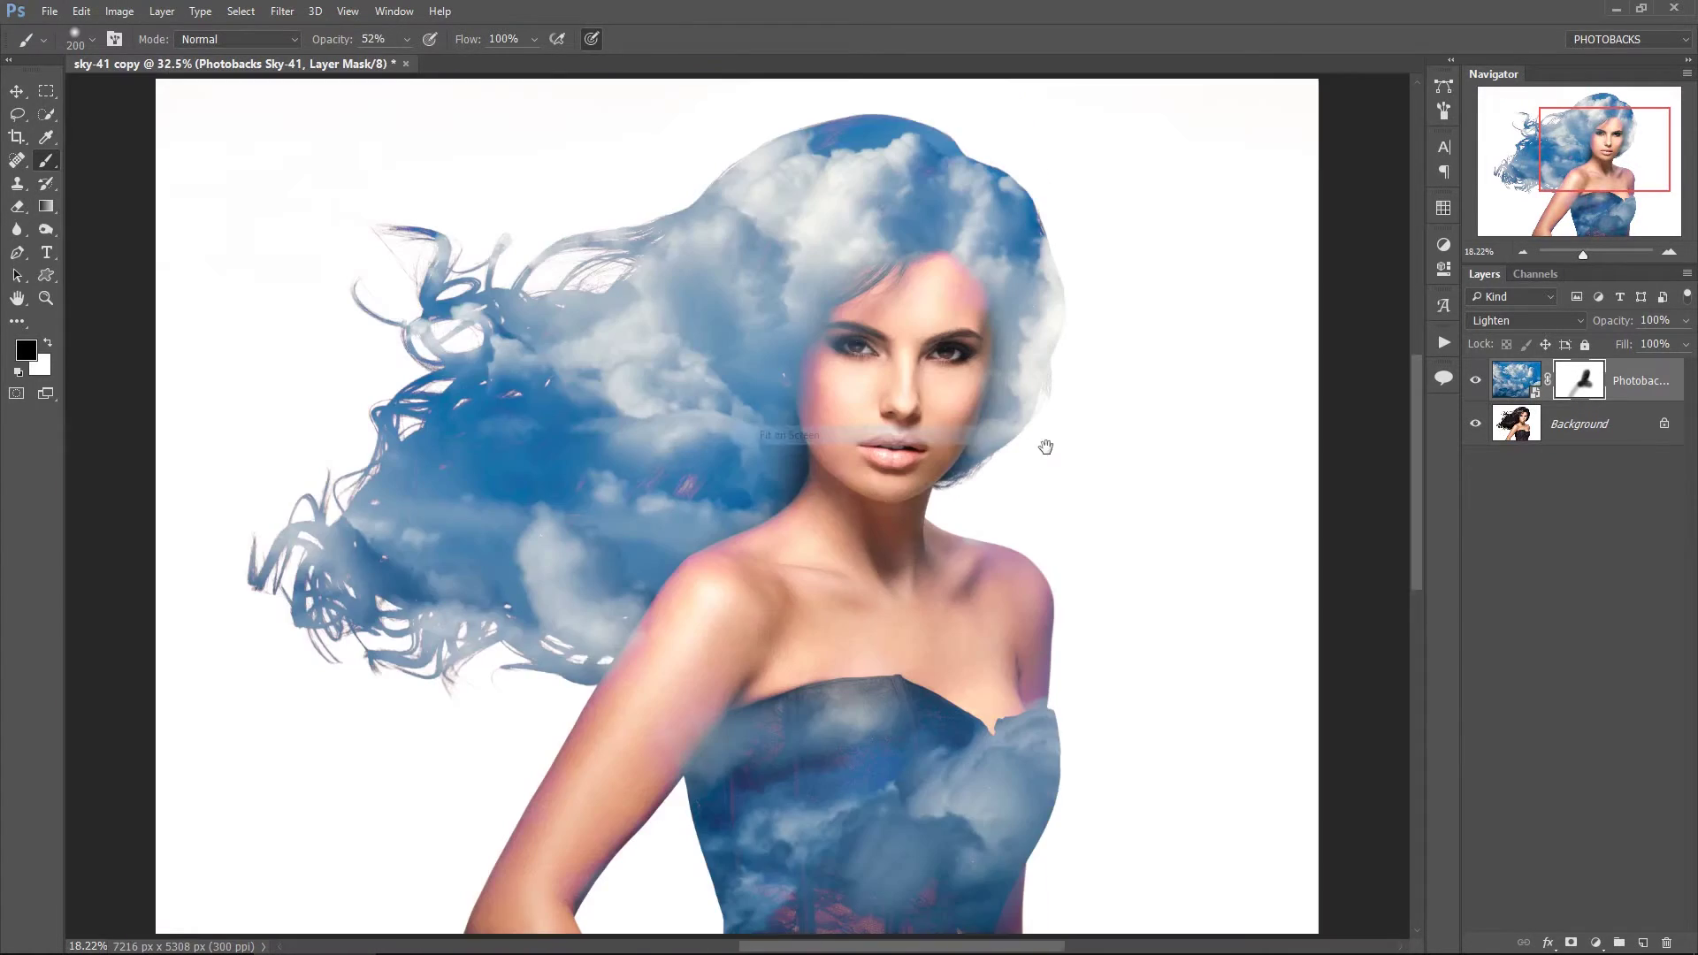
- Add a Curves adjustment layer clipped to the Photobacks Sky-41 layer
left_click(1514, 380)
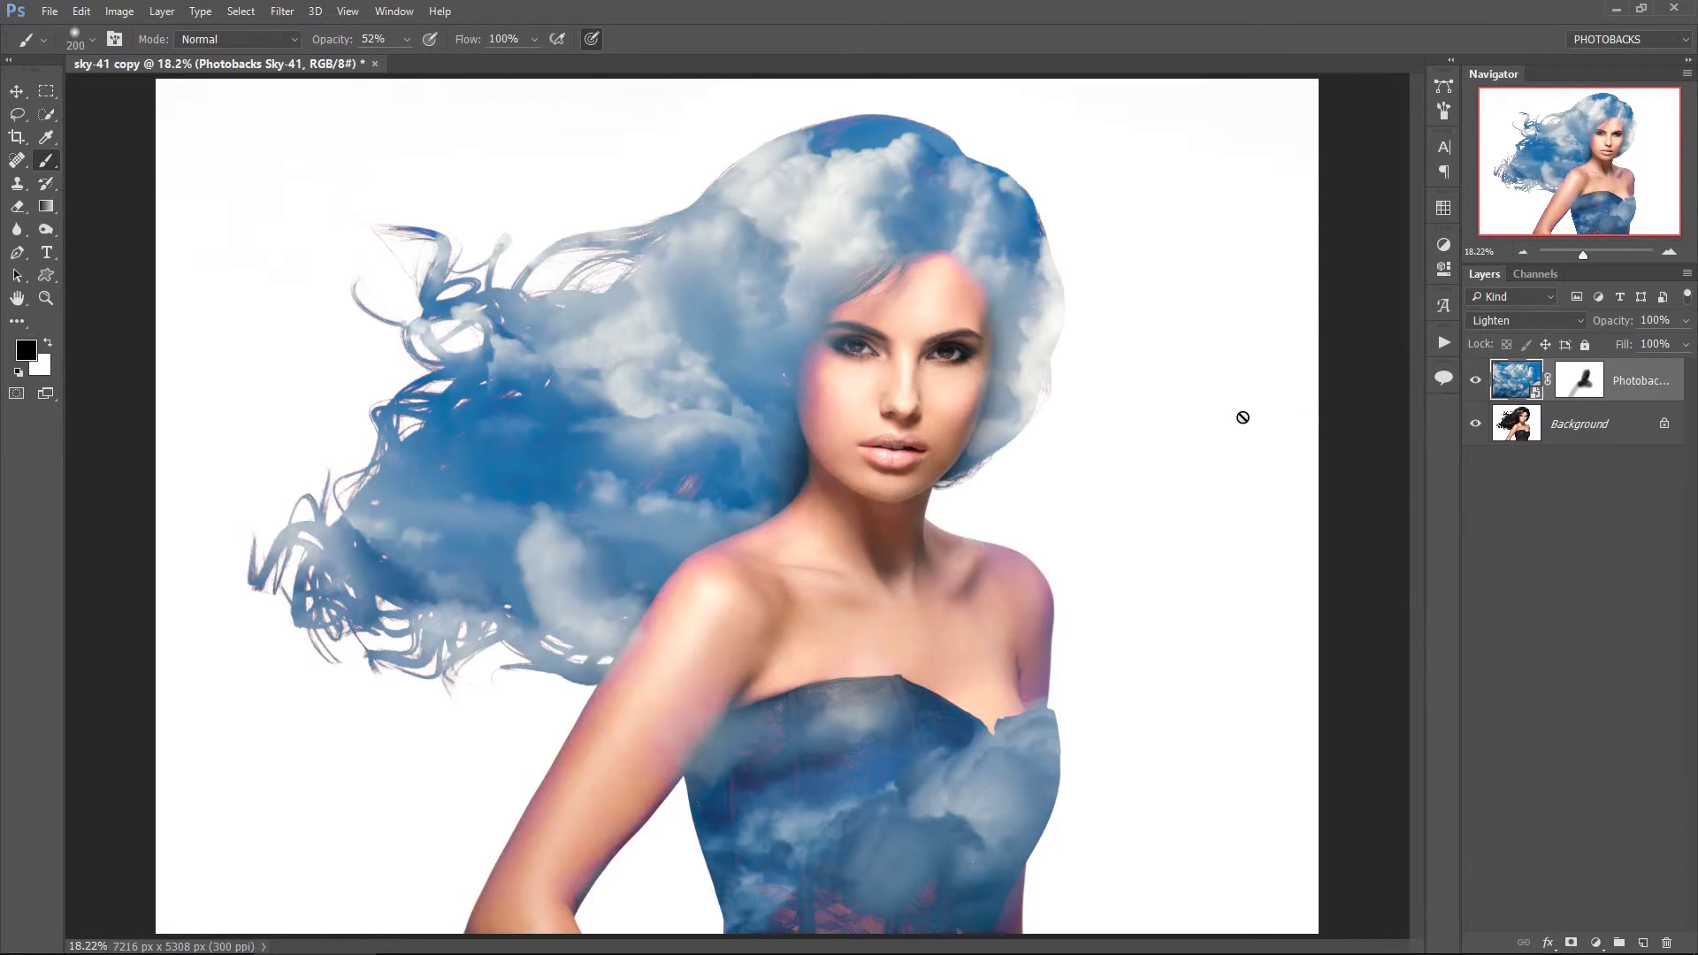
left_click(162, 13)
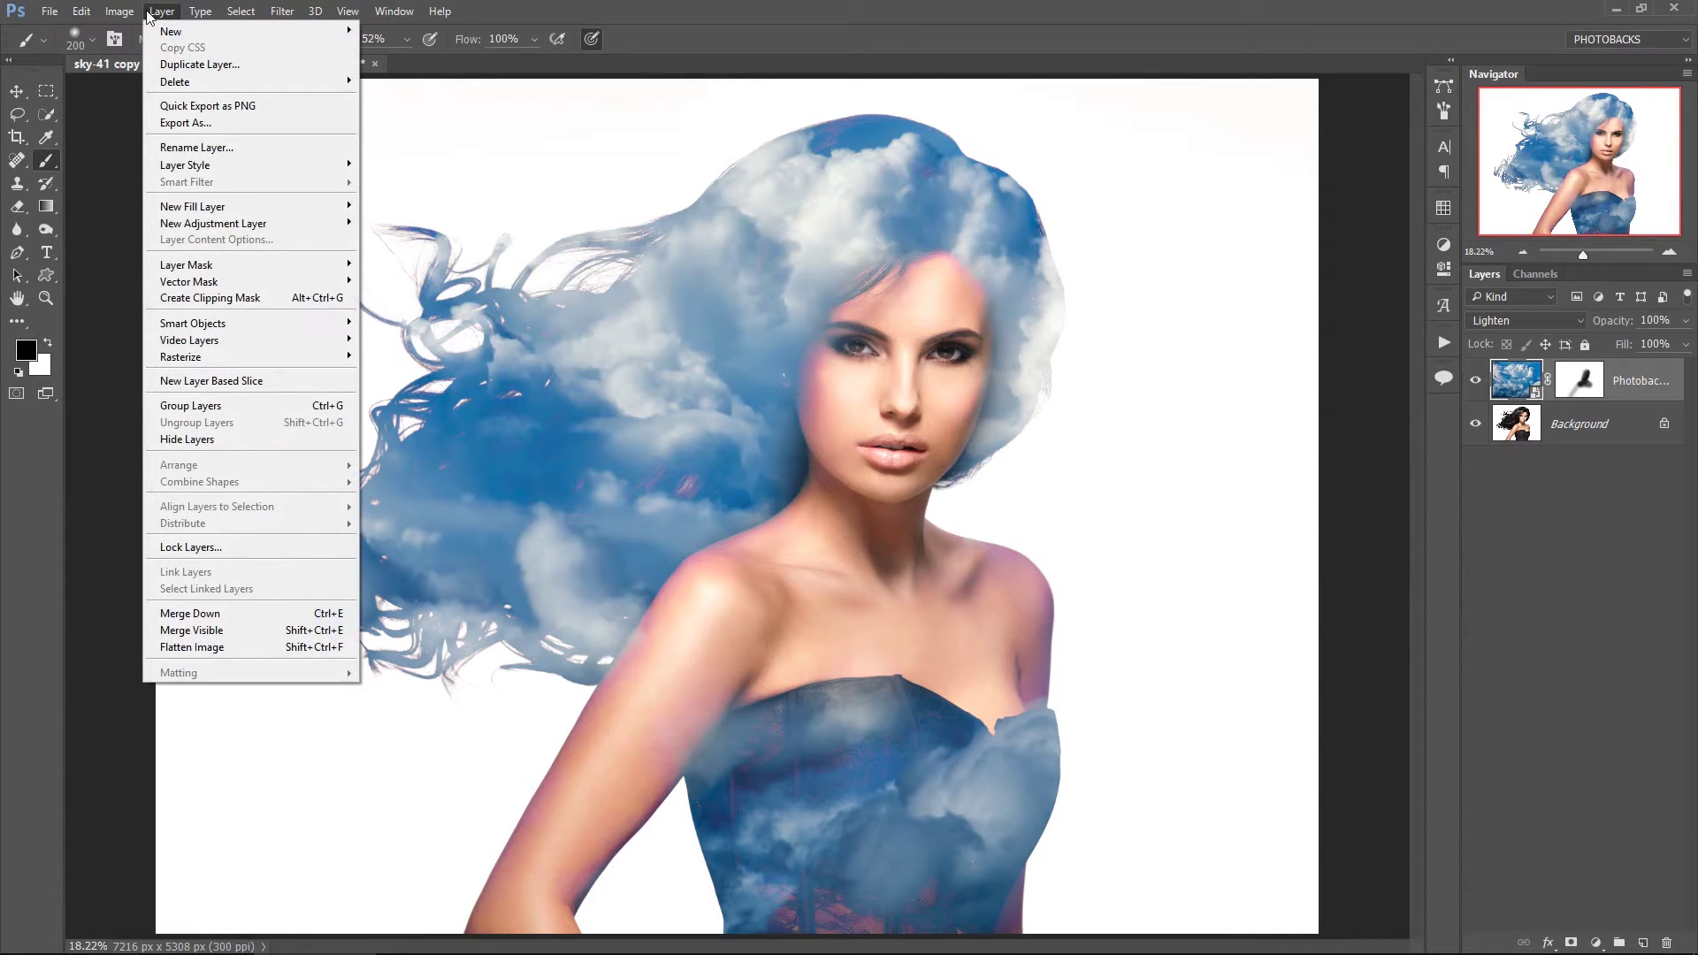
mouse_move(341, 226)
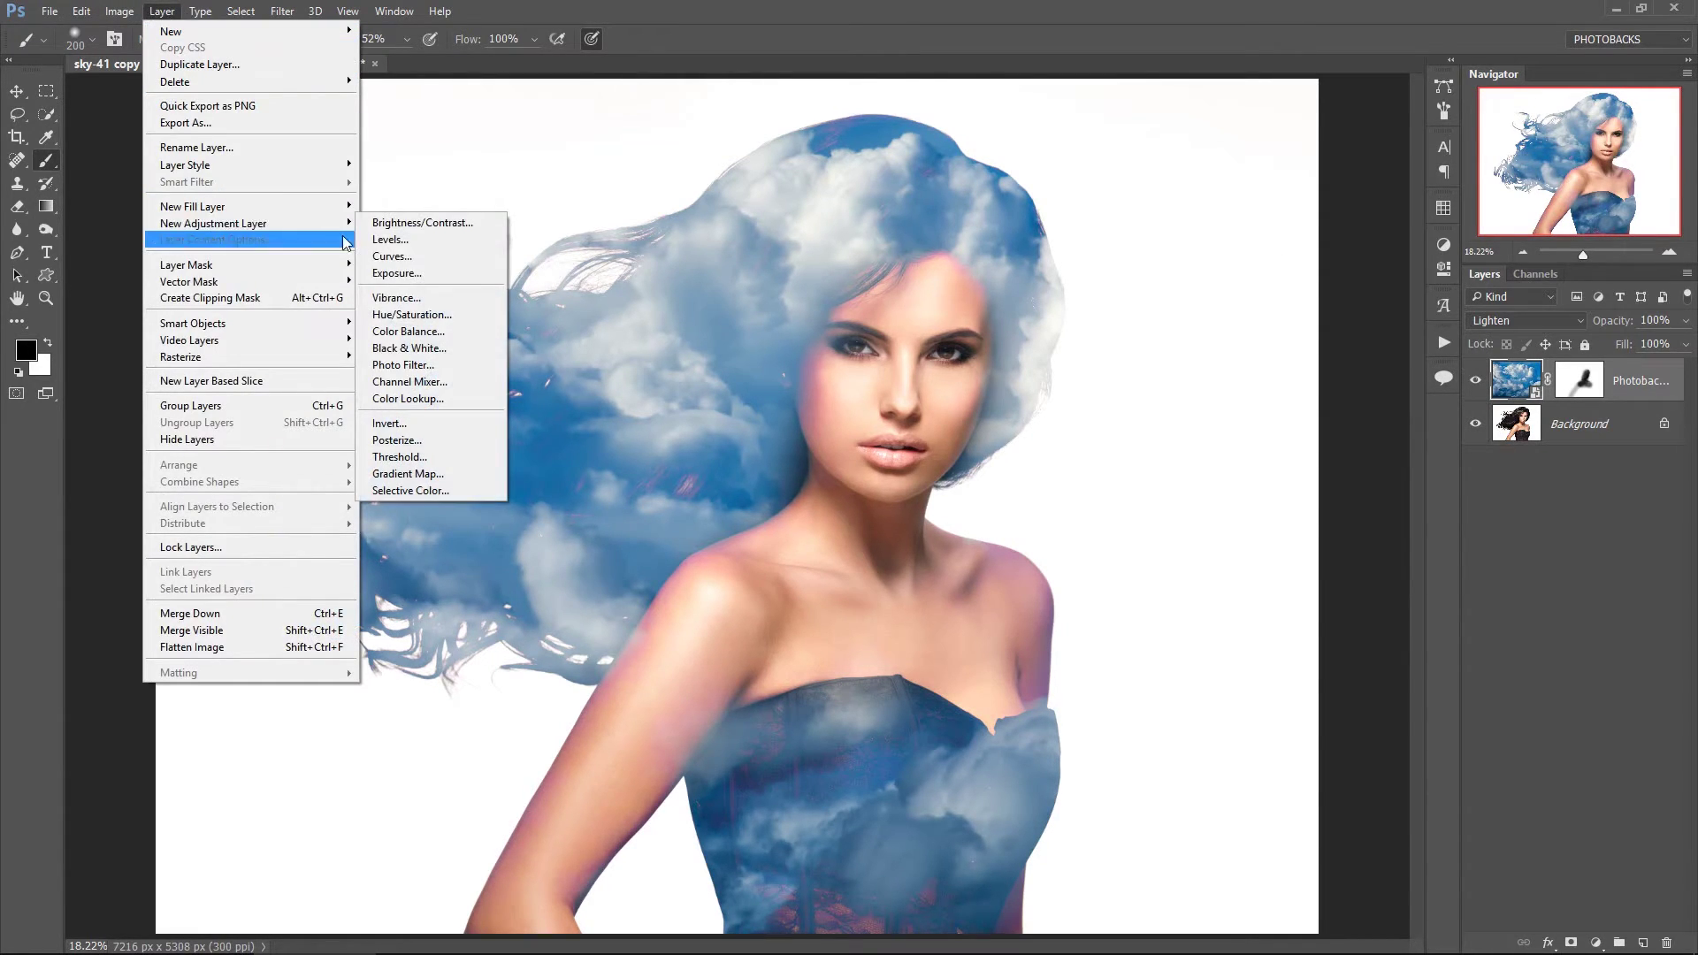
left_click(452, 258)
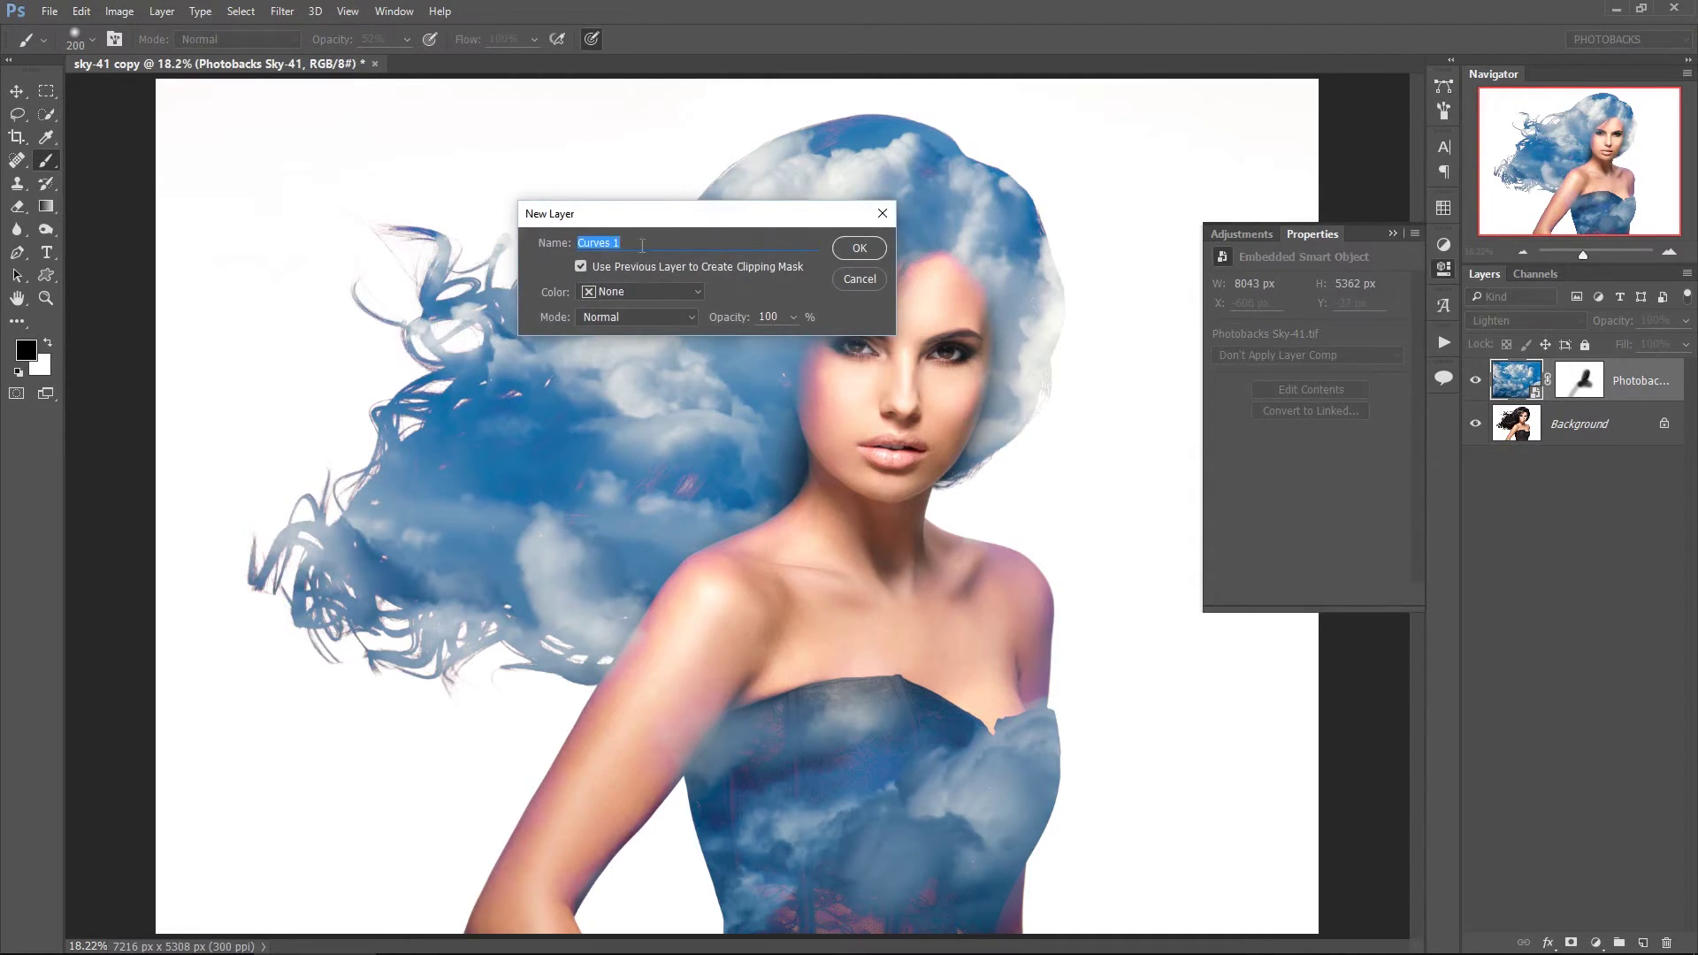
left_click(845, 250)
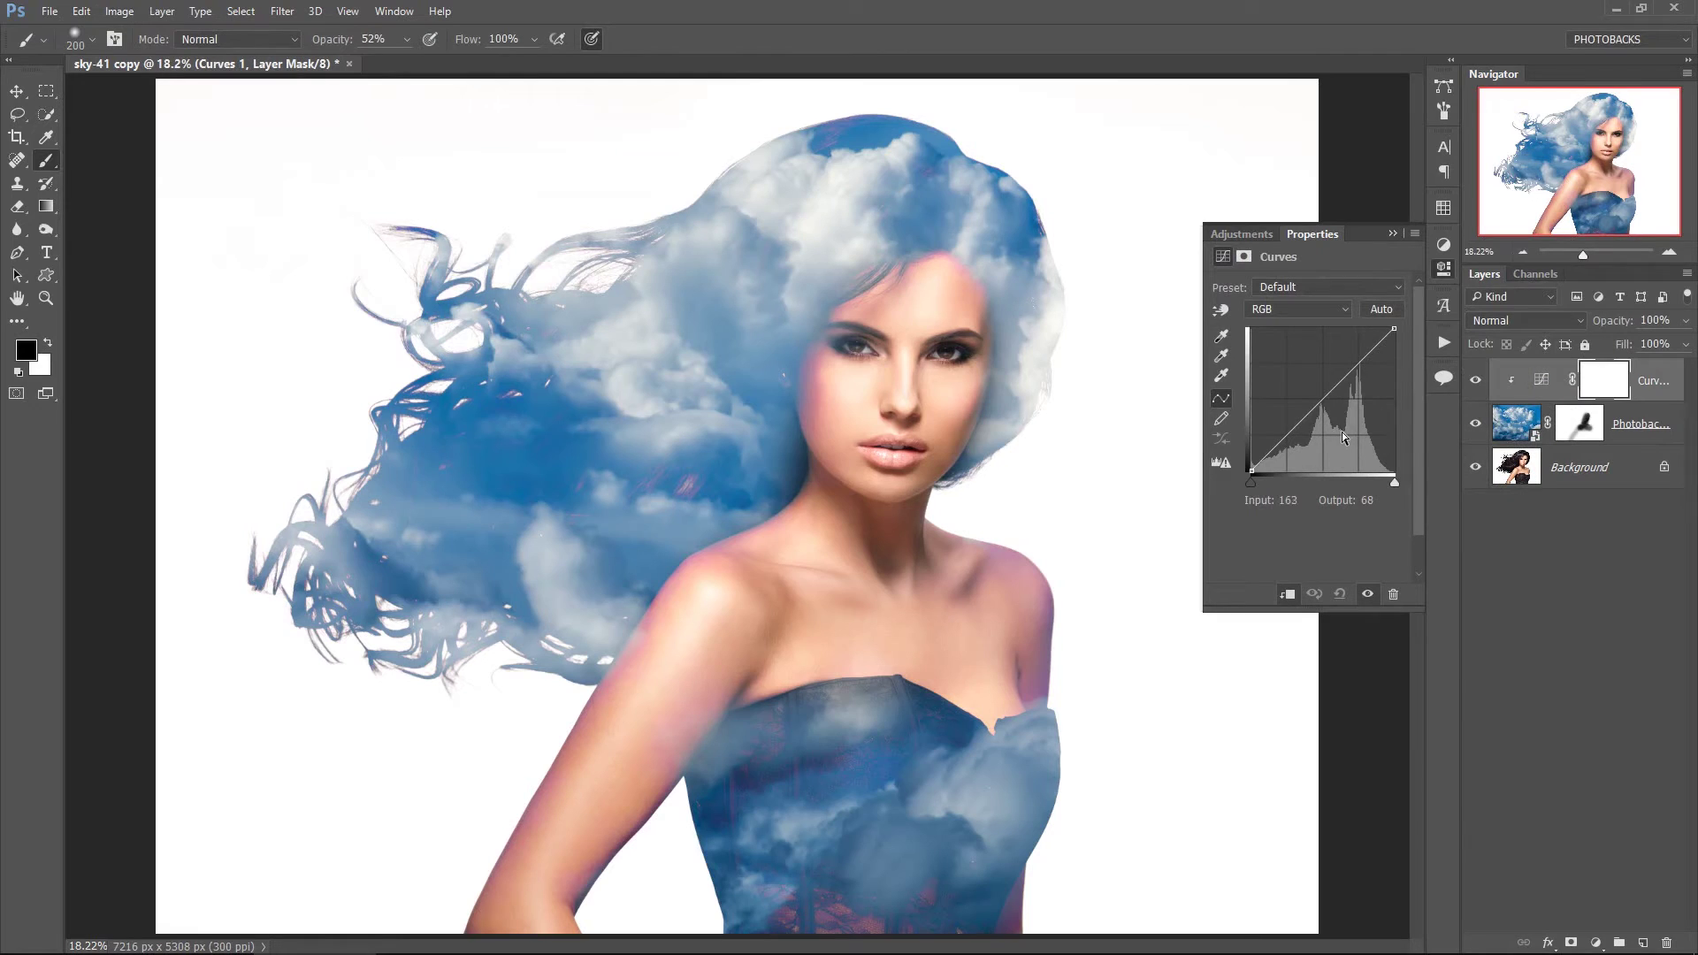
- Shape the RGB curve into a gentle S to boost the sky's contrast, and set the Curves layer's opacity to 54%
left_click_drag(1291, 430, 1302, 437)
left_click_drag(1348, 382, 1350, 373)
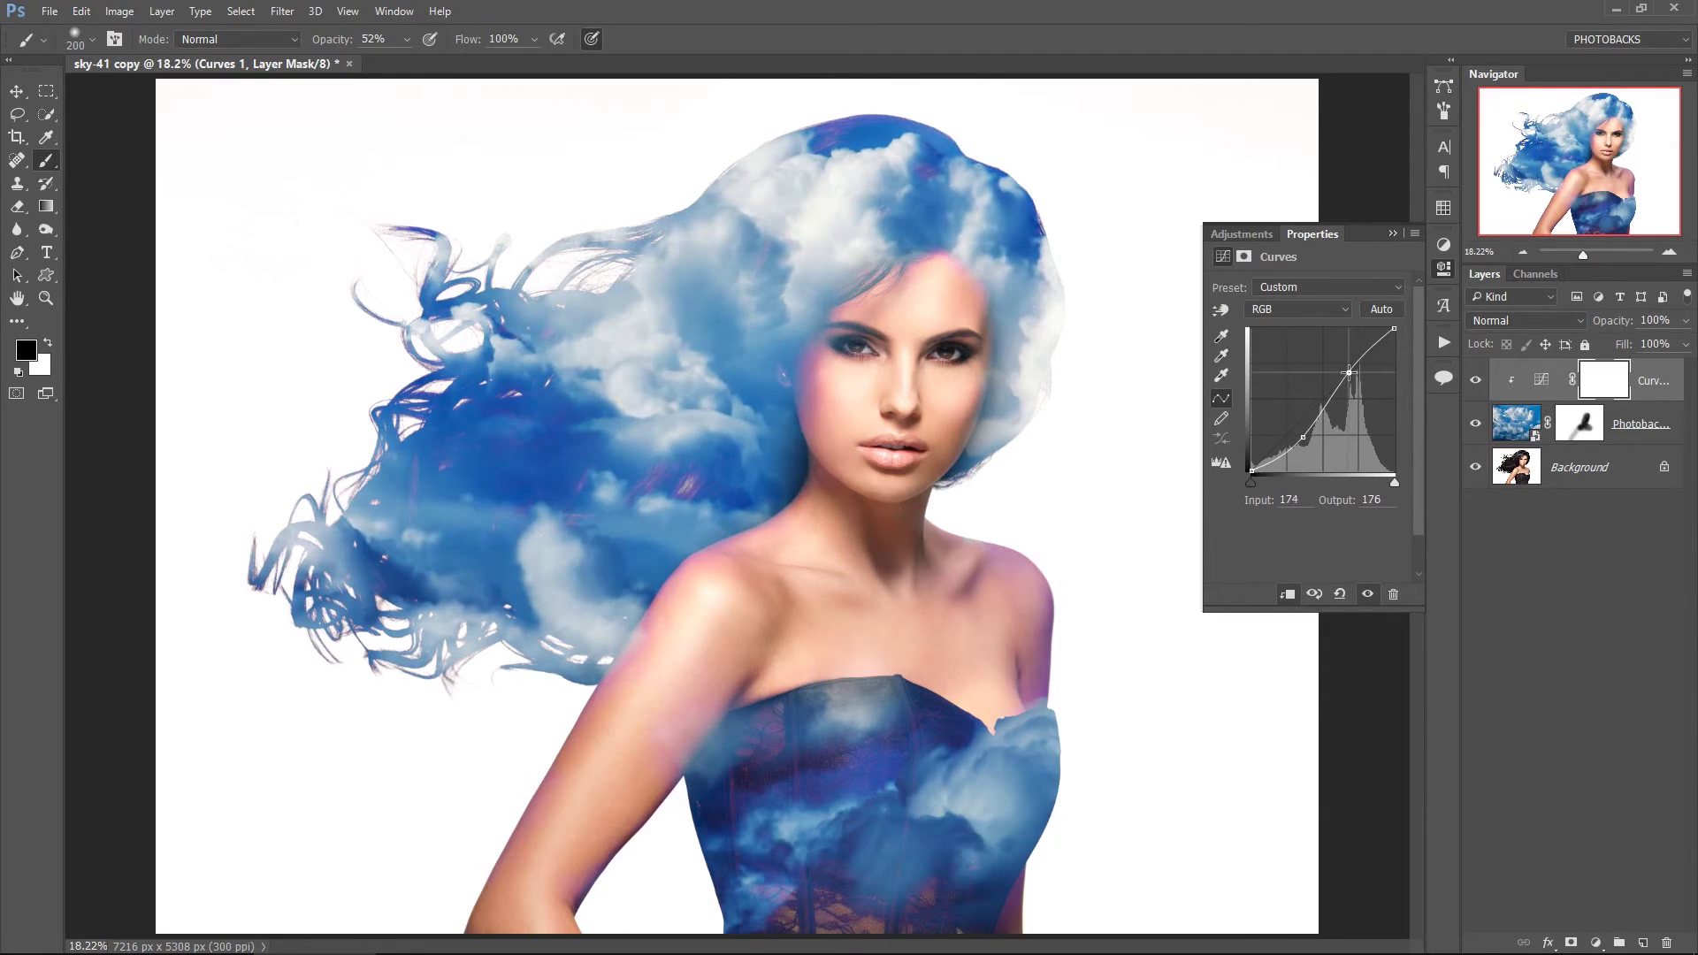
left_click(1648, 384)
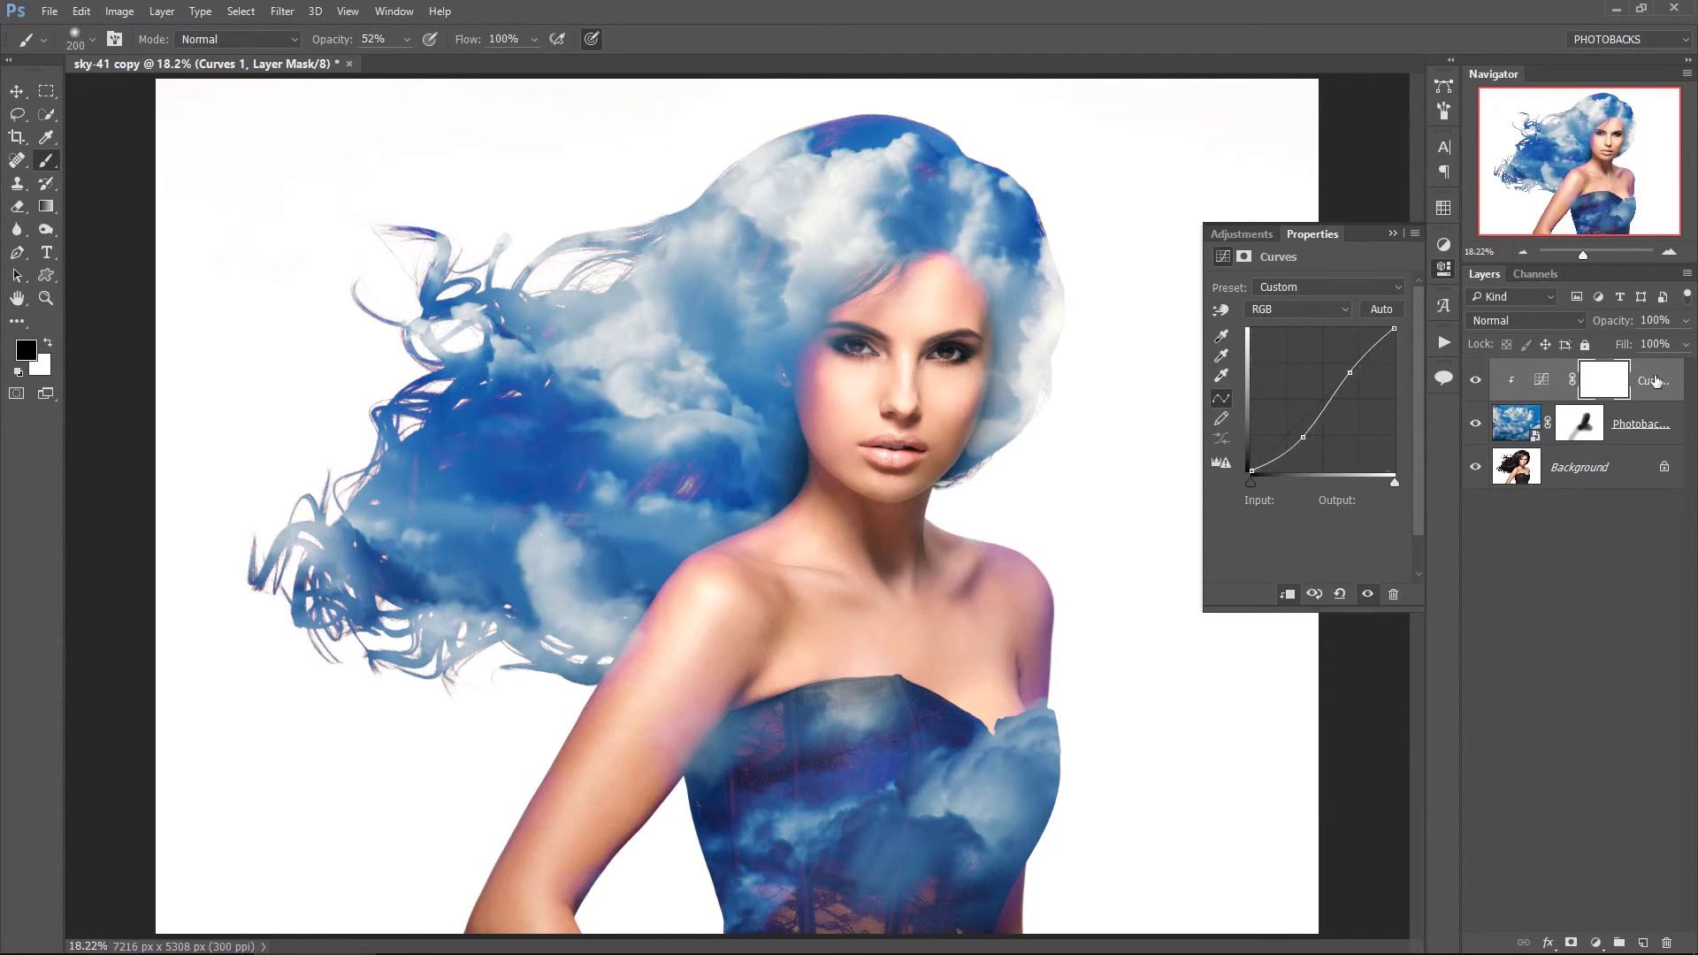
left_click(1687, 323)
left_click_drag(1684, 345, 1585, 350)
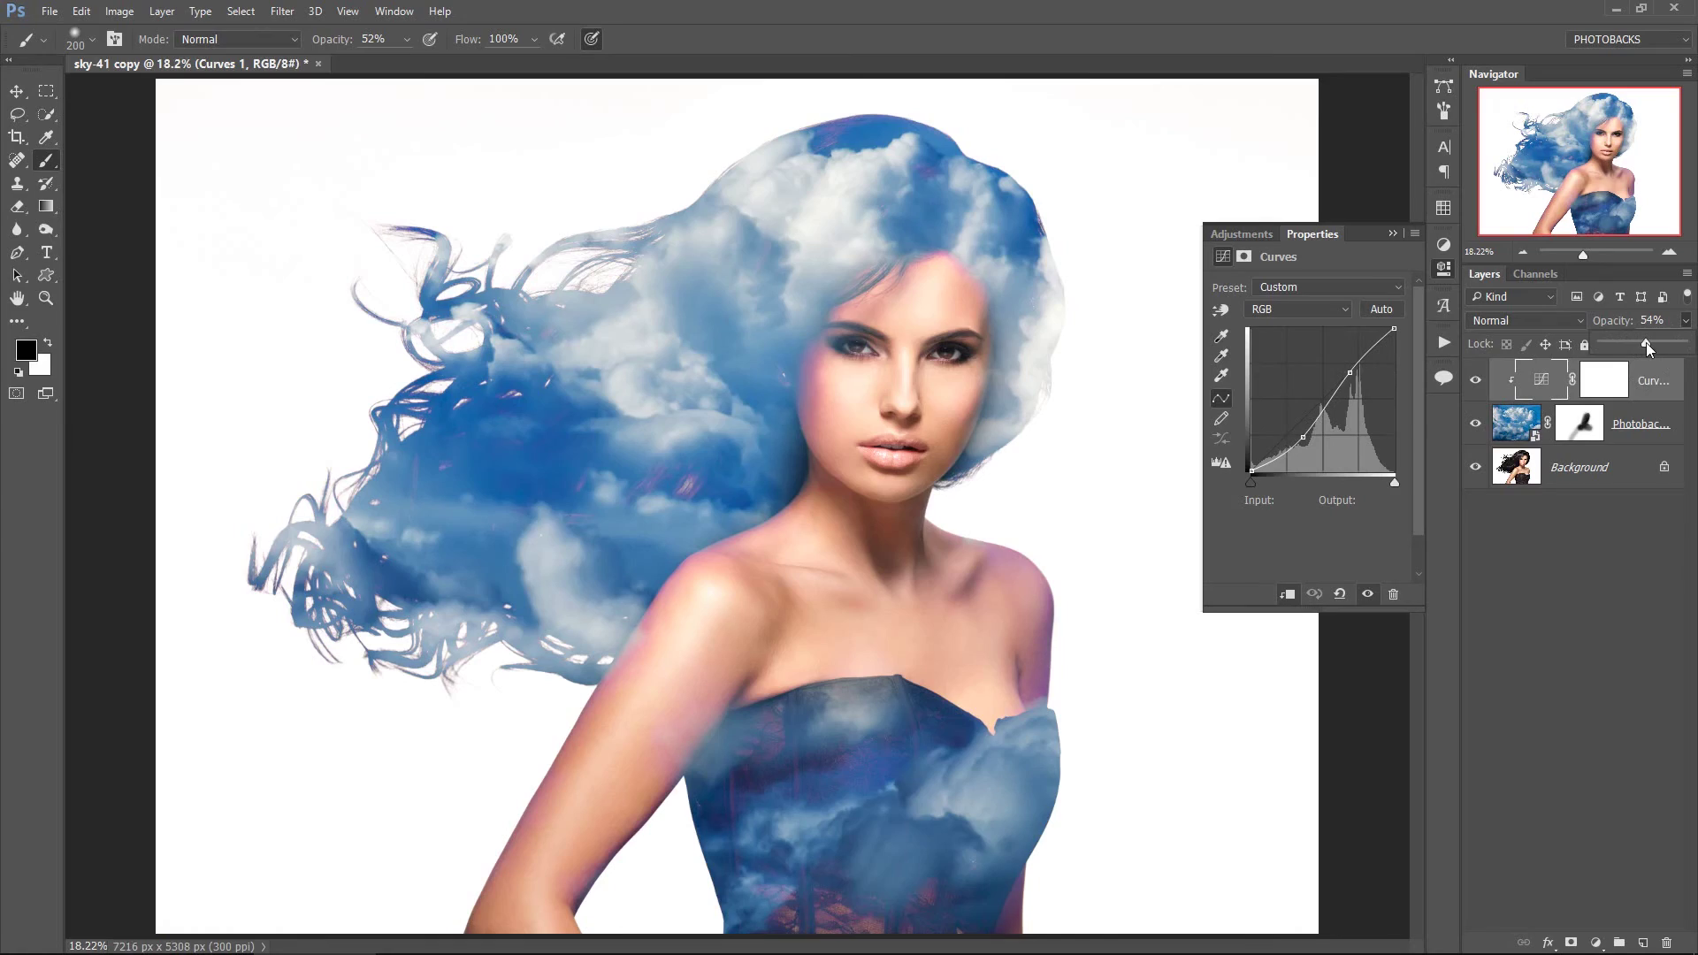
left_click(1445, 269)
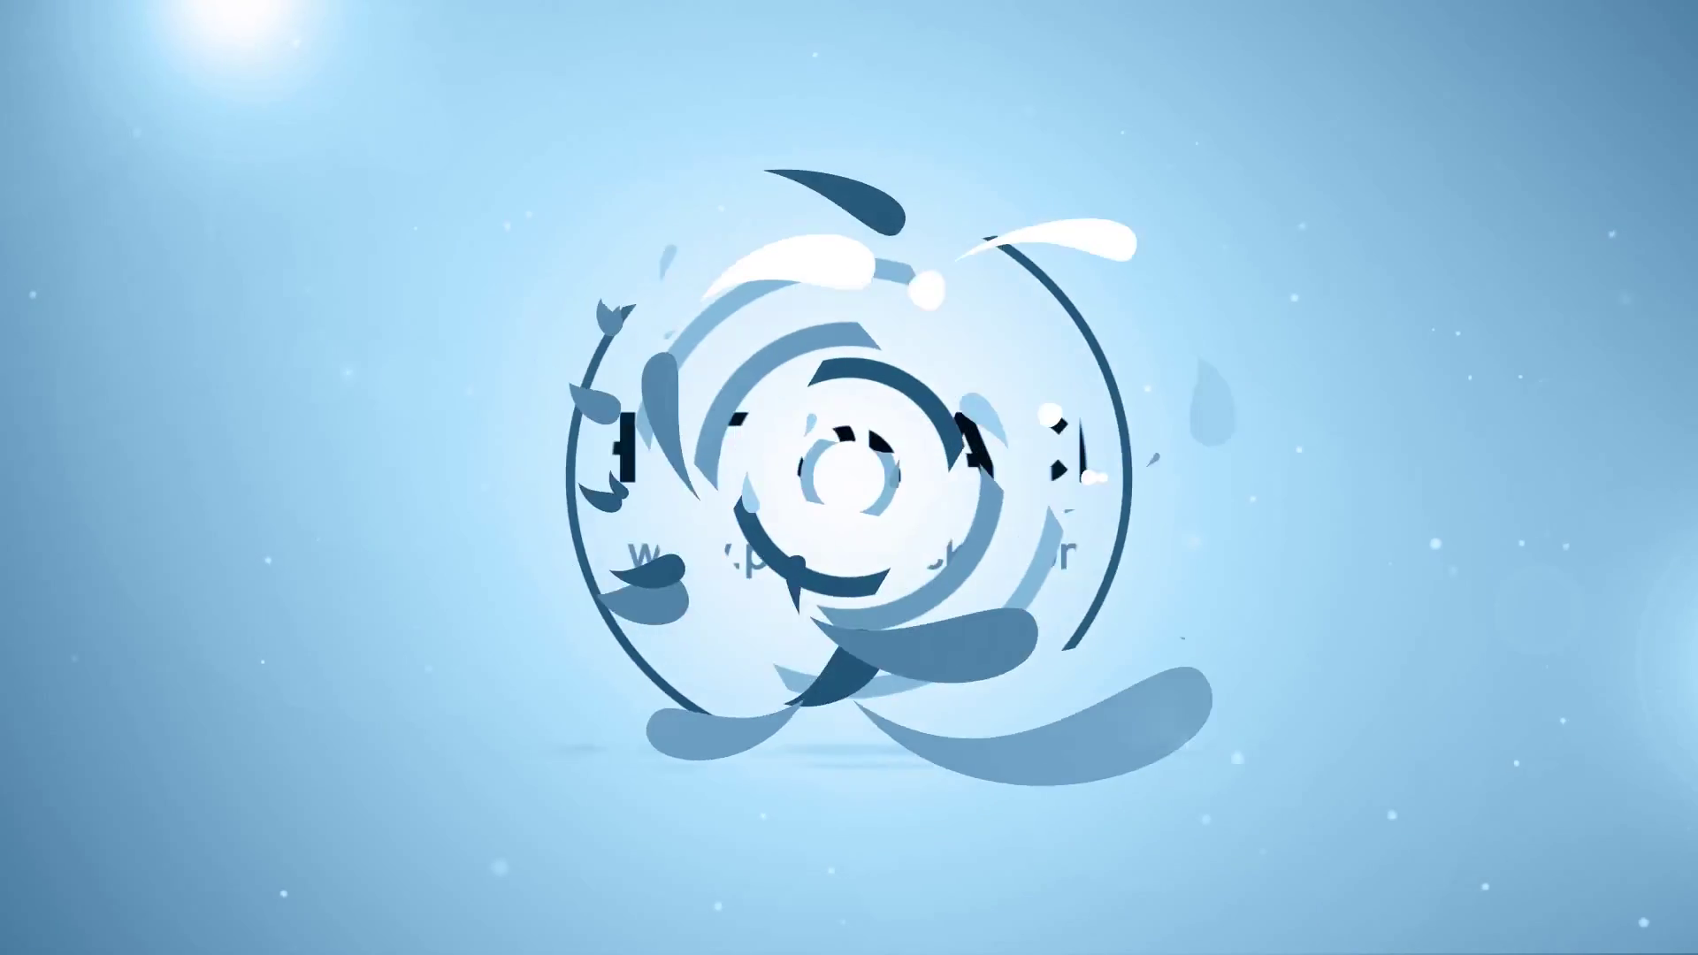